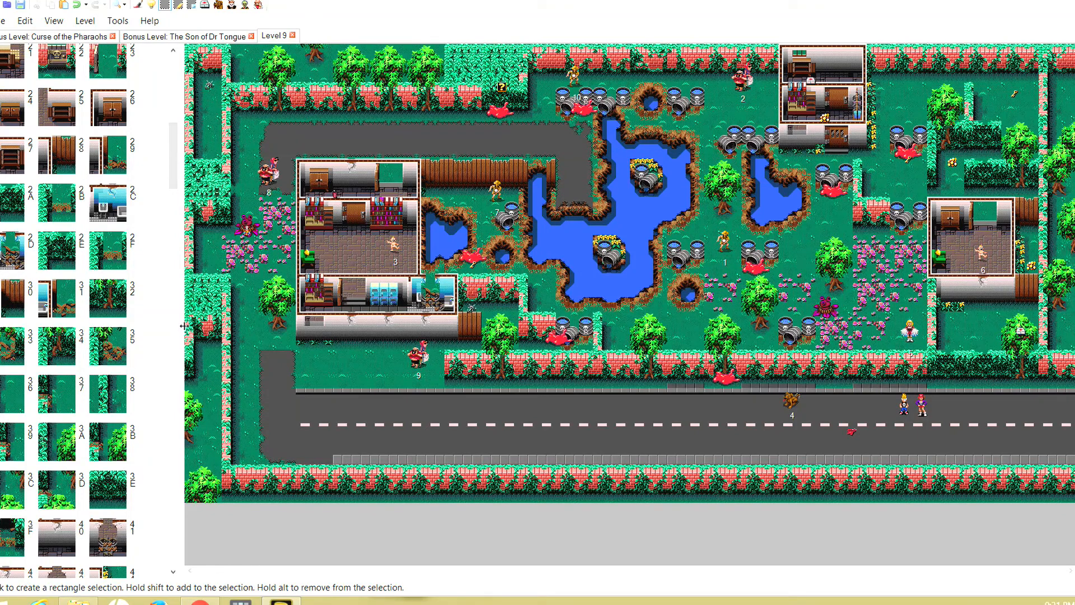
Widen the tile palette and fill the entire Level 9 map with plain grass tile 6A.
{"action": "left_click_drag", "start_coordinate": [181, 329], "coordinate": [267, 334]}
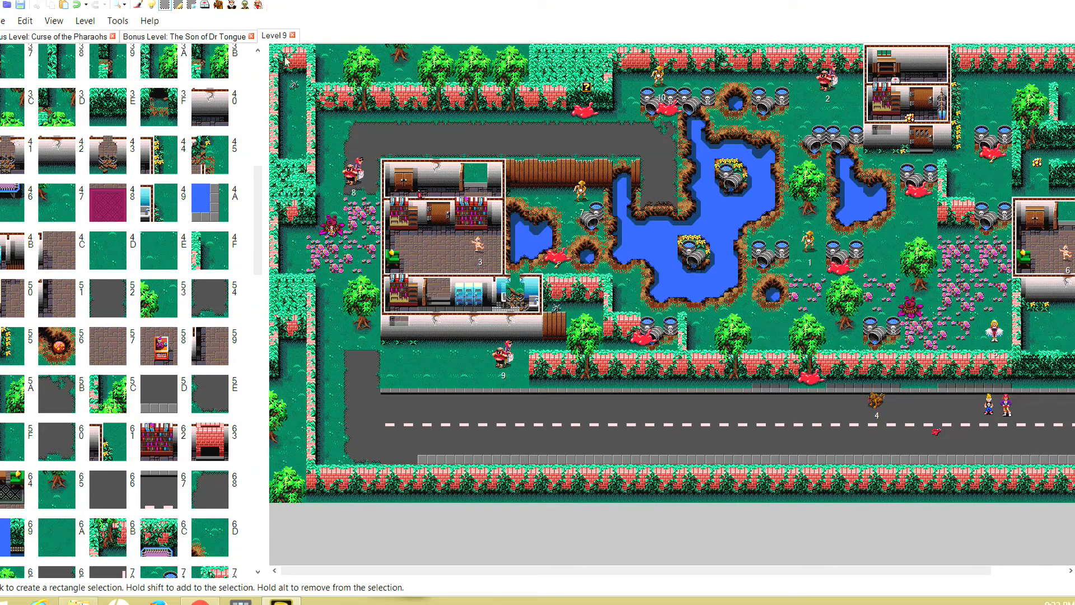
{"action": "left_click_drag", "start_coordinate": [275, 63], "coordinate": [1074, 487]}
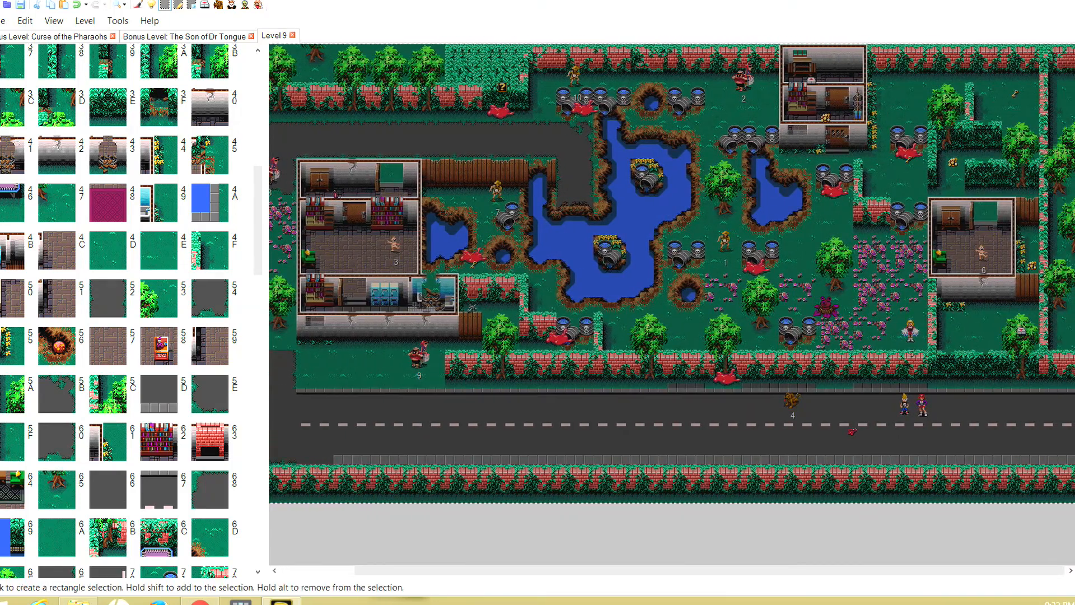
{"action": "left_click", "coordinate": [159, 256]}
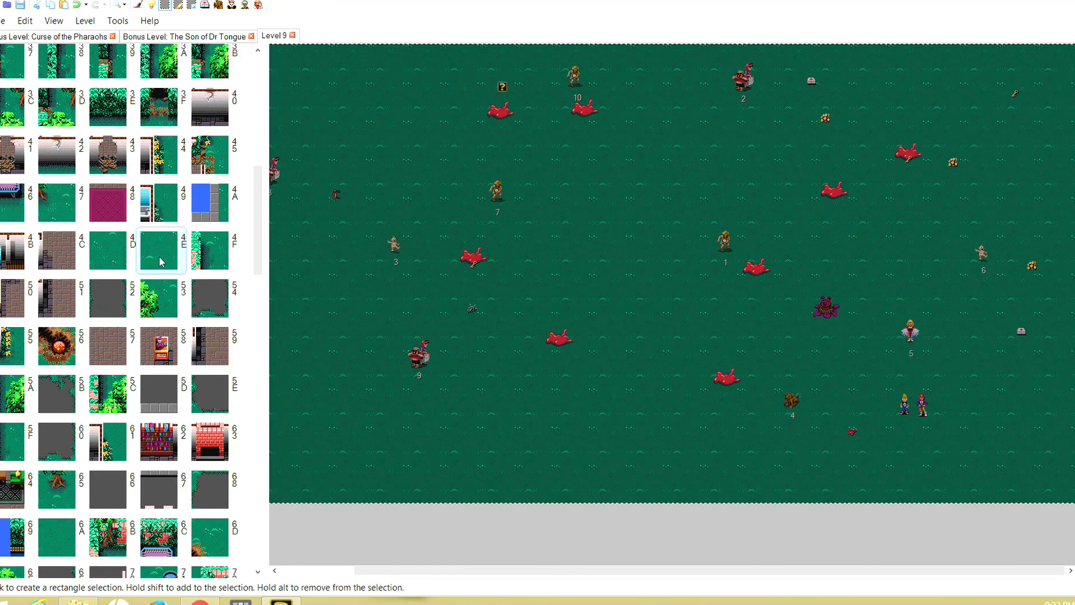
{"action": "left_click", "coordinate": [114, 259]}
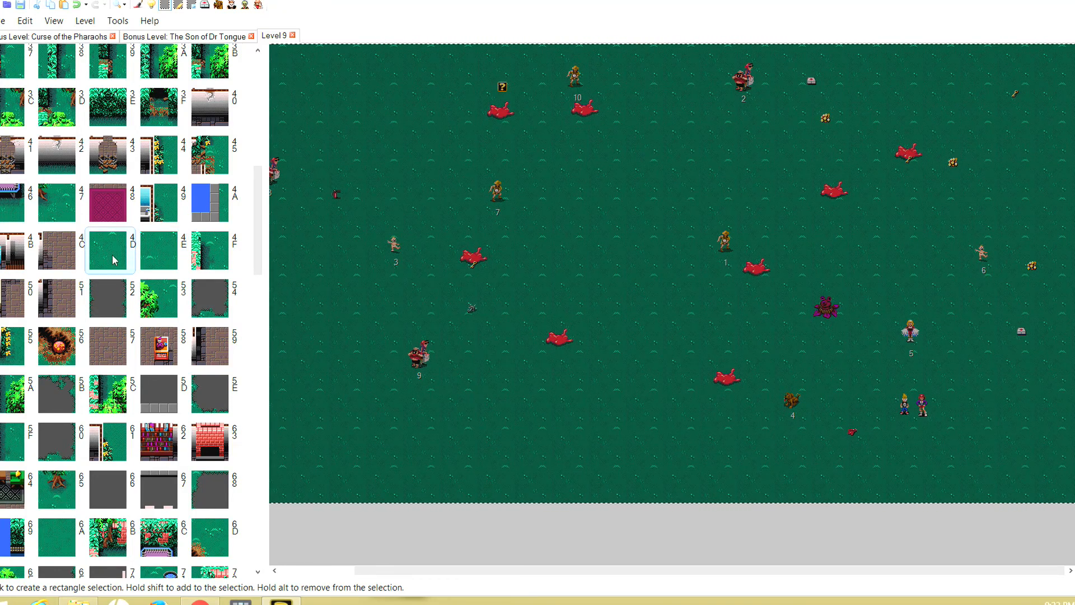
{"action": "left_click", "coordinate": [59, 544]}
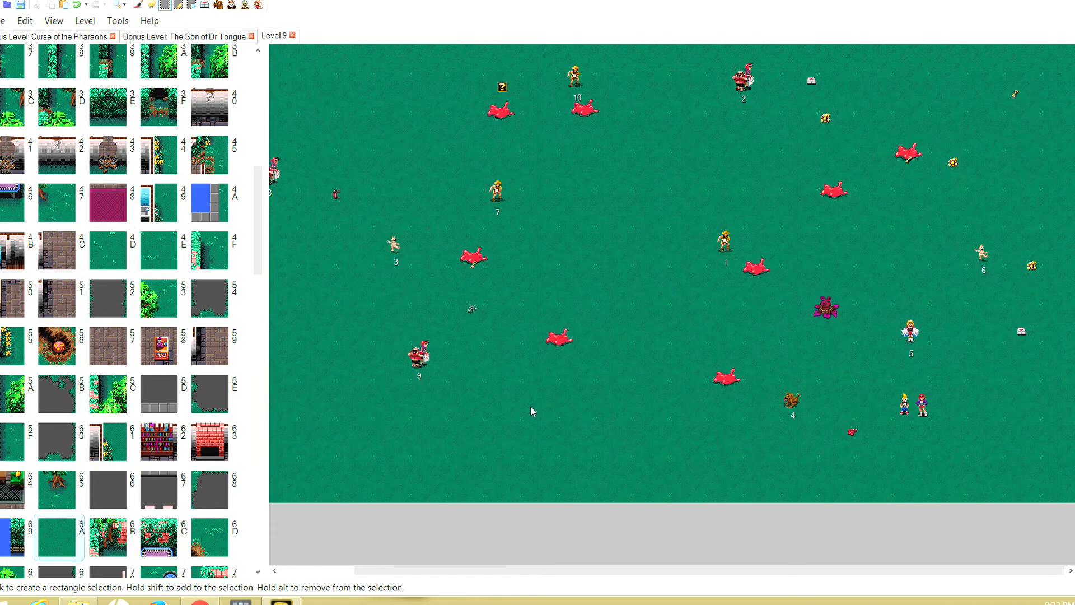
{"action": "left_click", "coordinate": [530, 407]}
{"action": "left_click", "coordinate": [291, 571]}
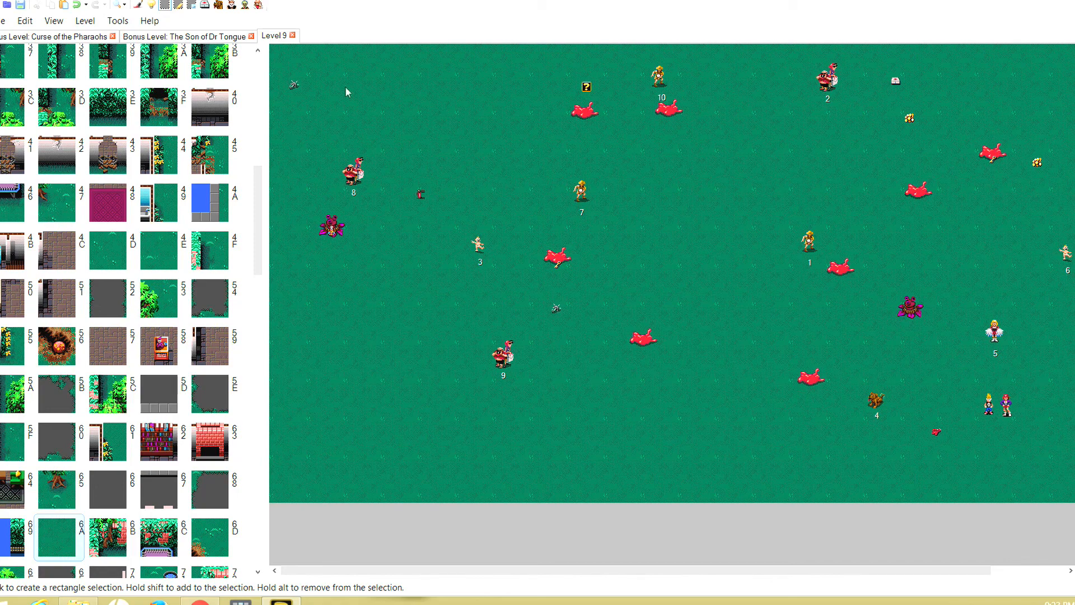
Review the level's tileset, palette, music and bonus settings, then close them without changing anything.
{"action": "left_click_drag", "start_coordinate": [295, 54], "coordinate": [309, 90]}
{"action": "left_click", "coordinate": [431, 114]}
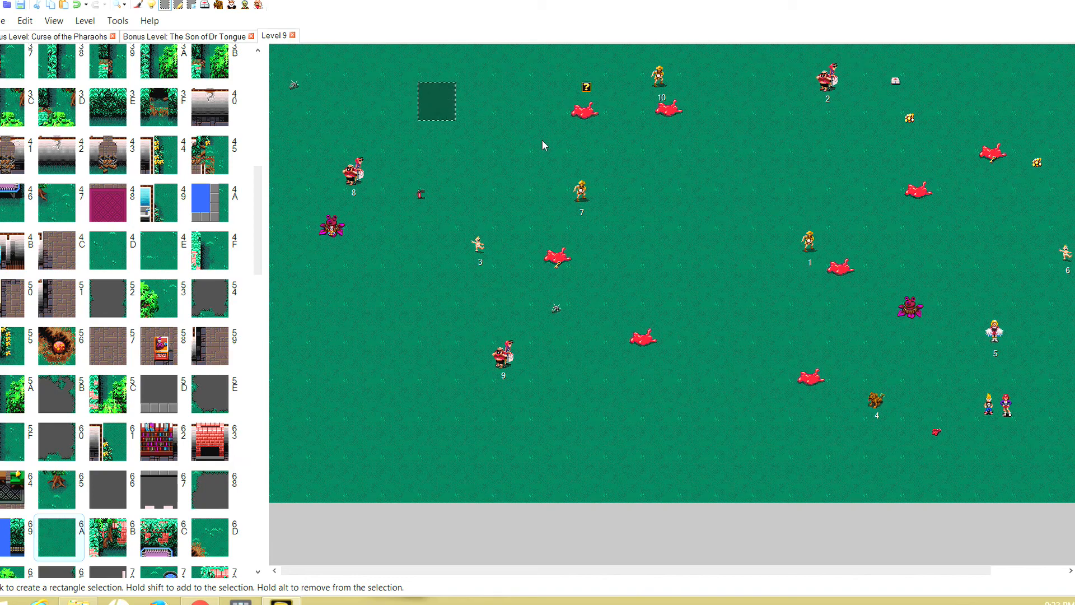
{"action": "left_click", "coordinate": [87, 26]}
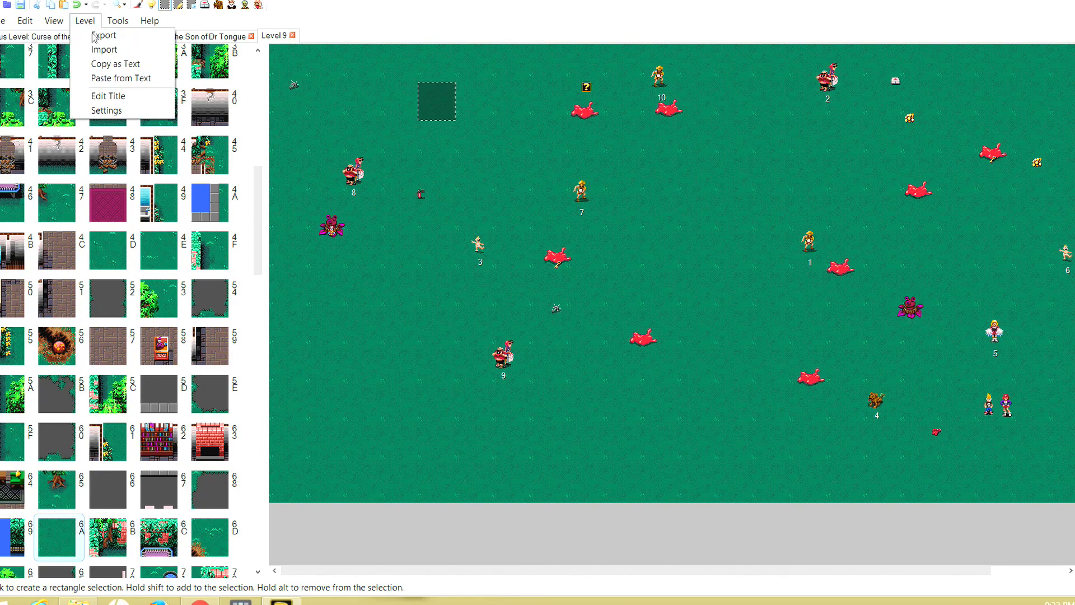
{"action": "left_click", "coordinate": [104, 109]}
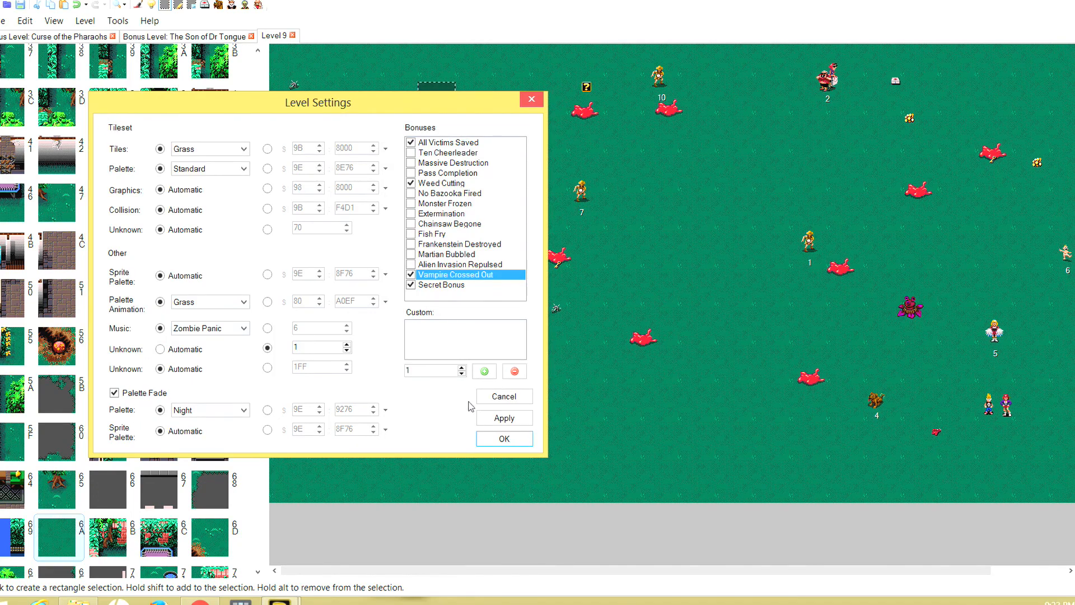
{"action": "left_click", "coordinate": [504, 439]}
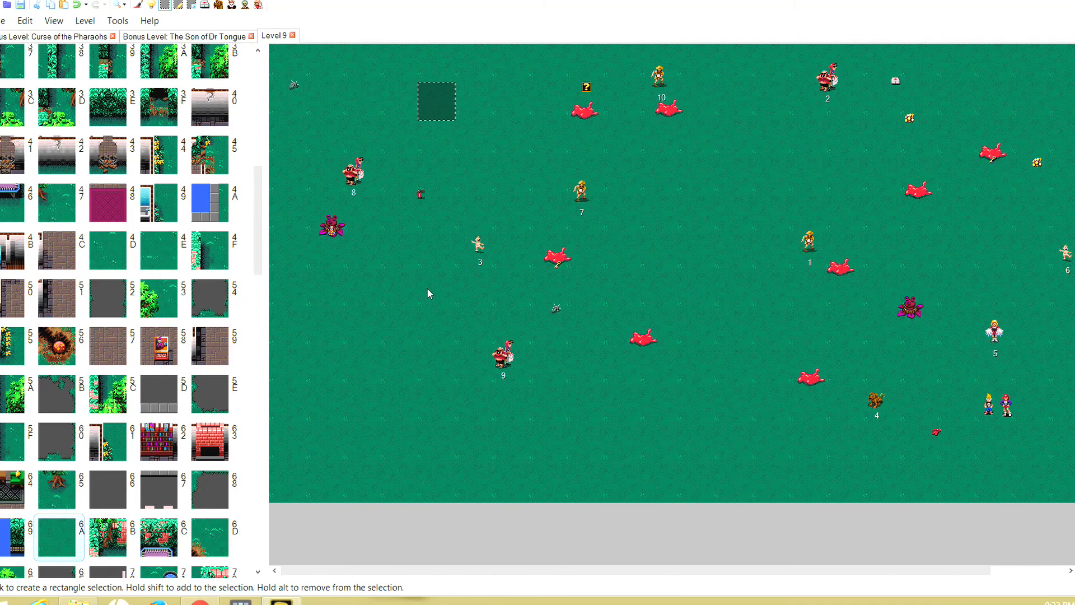
{"action": "scroll", "coordinate": [427, 288], "scroll_direction": "right", "scroll_amount": 2}
{"action": "scroll", "coordinate": [427, 287], "scroll_direction": "left", "scroll_amount": 2}
Place brick-and-hedge corner tile B0 in the map's top-left cell.
{"action": "left_click", "coordinate": [284, 60]}
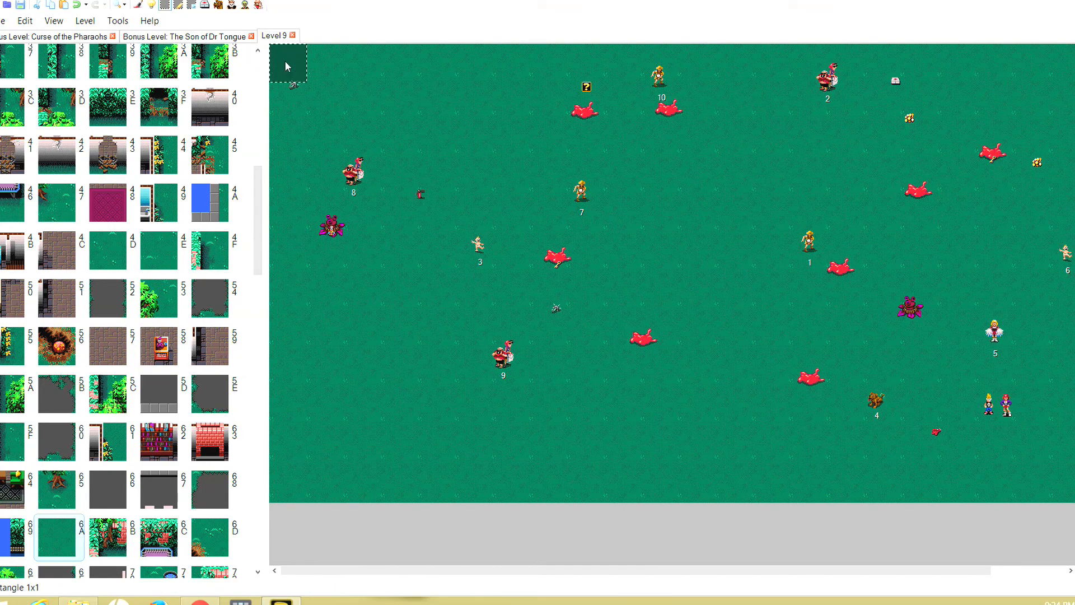
{"action": "left_click", "coordinate": [259, 564]}
{"action": "left_click", "coordinate": [259, 564]}
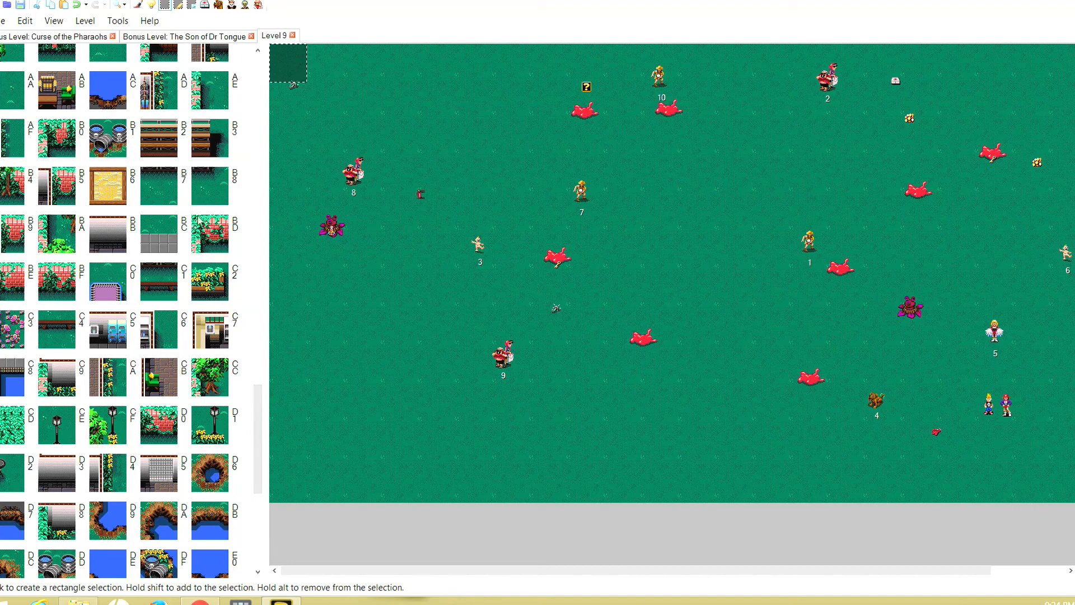
{"action": "left_click", "coordinate": [58, 143]}
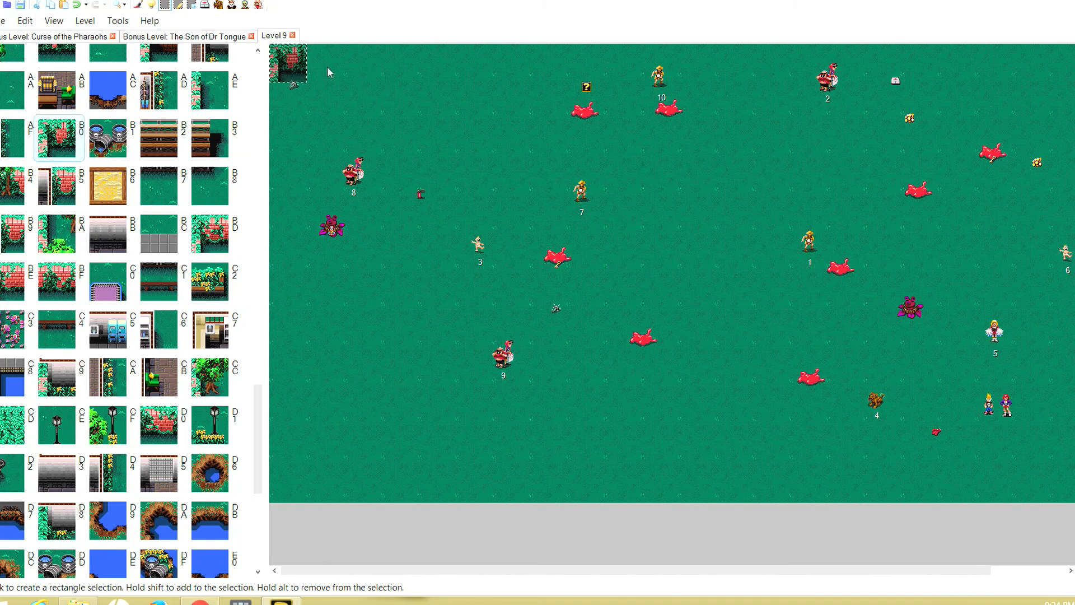
{"action": "left_click_drag", "start_coordinate": [340, 71], "coordinate": [439, 73]}
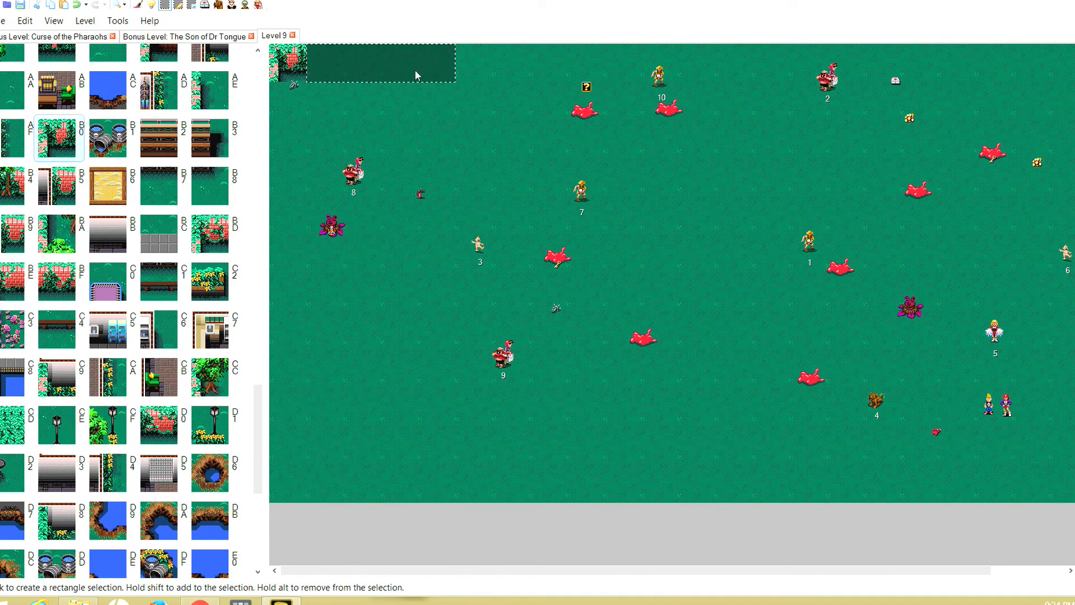
{"action": "left_click", "coordinate": [467, 115]}
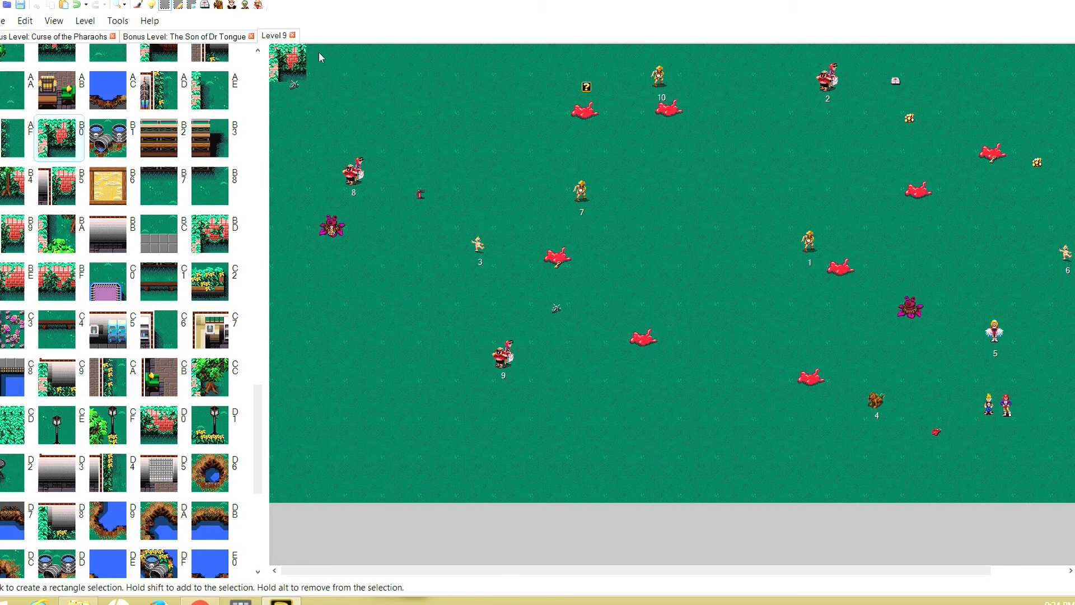
{"action": "mouse_move", "coordinate": [320, 58]}
{"action": "left_mouse_down"}
{"action": "mouse_move", "coordinate": [746, 48]}
{"action": "mouse_move", "coordinate": [605, 49]}
{"action": "mouse_move", "coordinate": [468, 70]}
{"action": "mouse_move", "coordinate": [998, 117]}
{"action": "mouse_move", "coordinate": [1050, 104]}
{"action": "mouse_move", "coordinate": [1071, 80]}
{"action": "mouse_move", "coordinate": [507, 47]}
{"action": "mouse_move", "coordinate": [219, 61]}
{"action": "mouse_move", "coordinate": [331, 56]}
{"action": "left_mouse_up"}
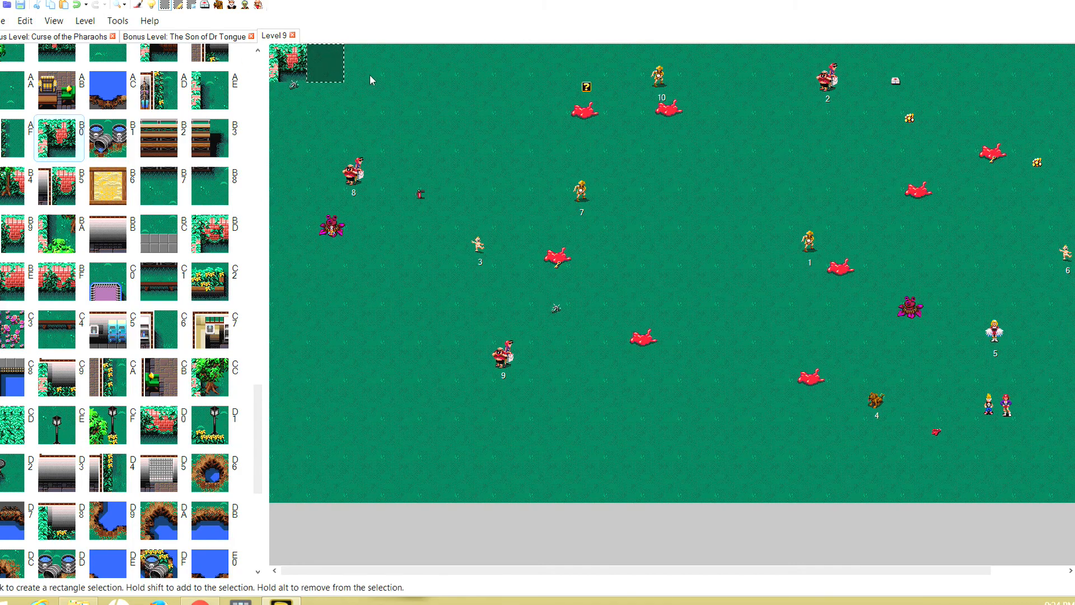
Replace the corner wall tile in the map's first cell with grass tile 4E.
{"action": "left_click", "coordinate": [301, 68]}
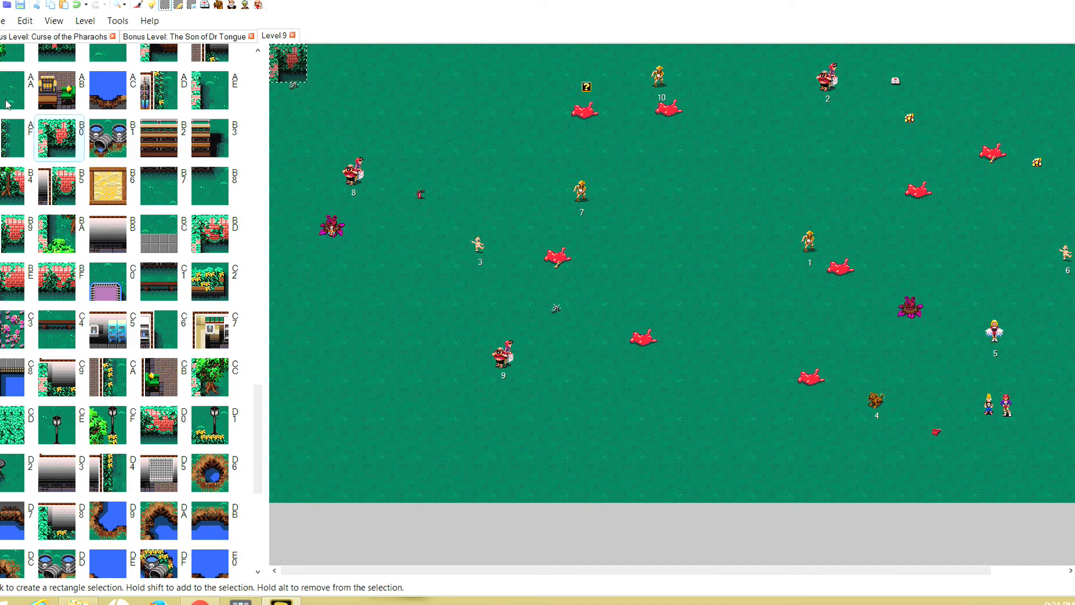
{"action": "left_click", "coordinate": [260, 76]}
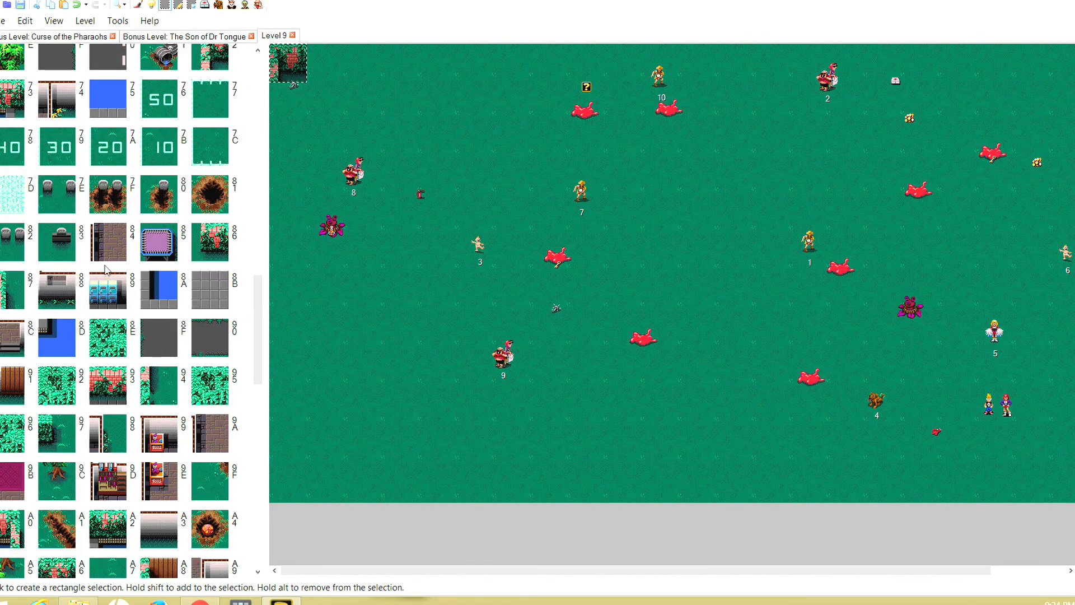
{"action": "left_click", "coordinate": [259, 561]}
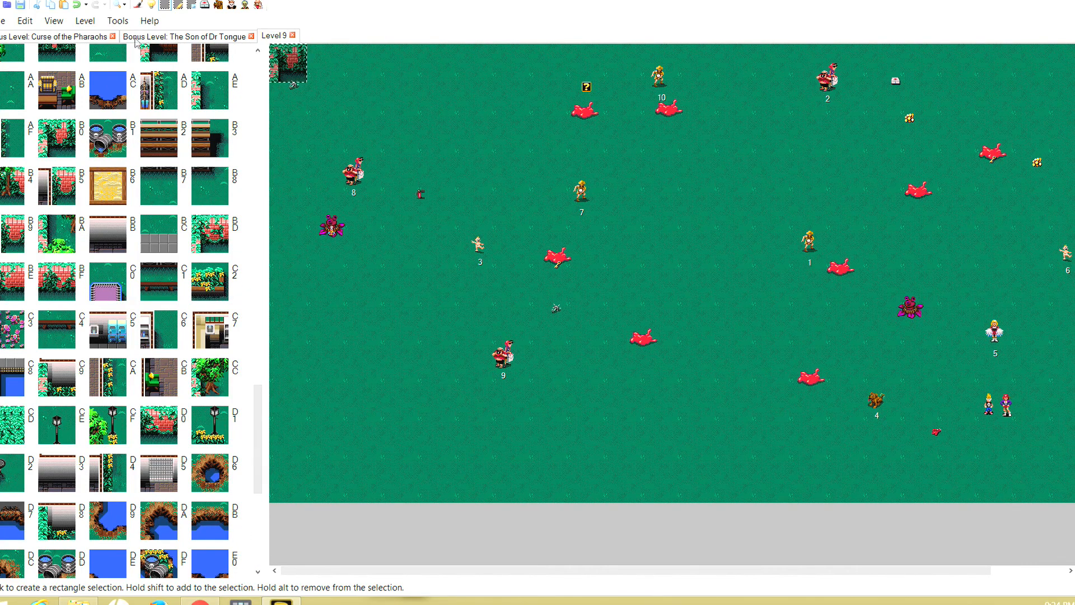
{"action": "left_click", "coordinate": [258, 73]}
{"action": "left_click", "coordinate": [258, 72]}
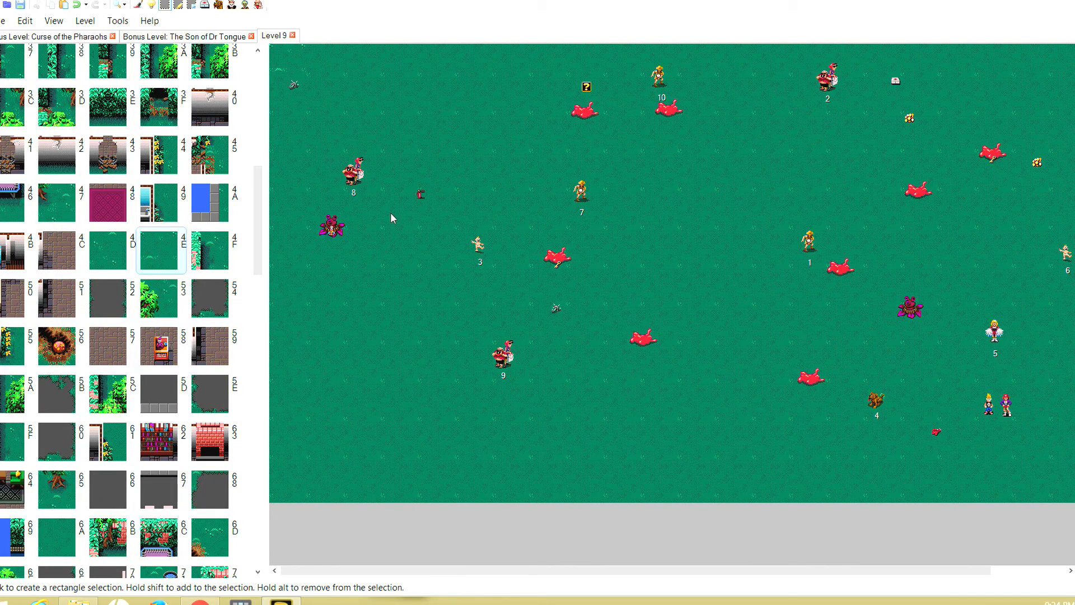
Look through the tile palette and set the map's top-left cell to wall corner tile B0.
{"action": "left_click", "coordinate": [286, 56]}
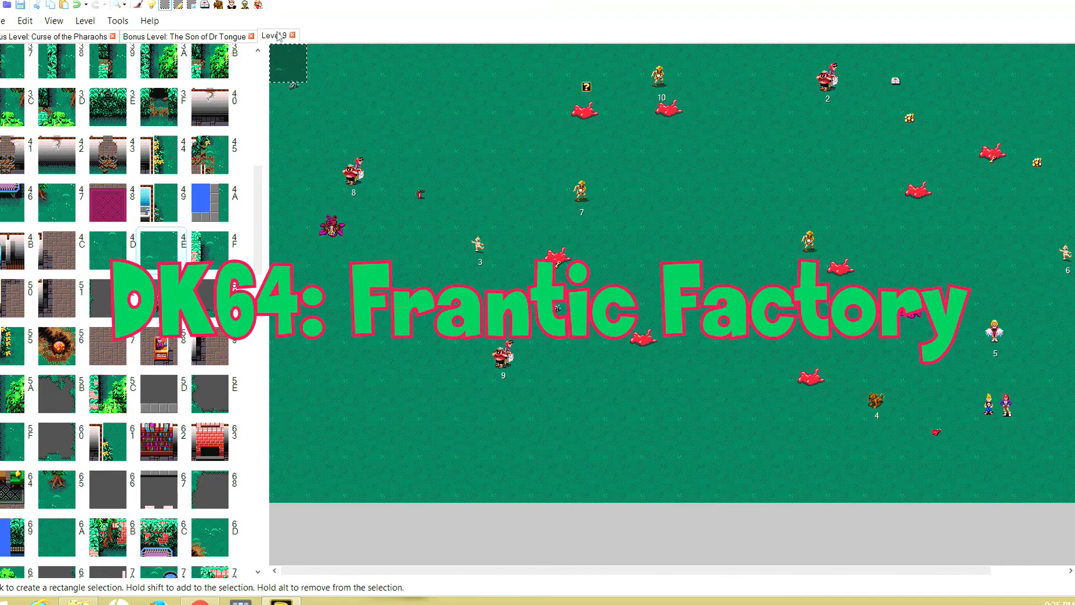
{"action": "left_click", "coordinate": [261, 555]}
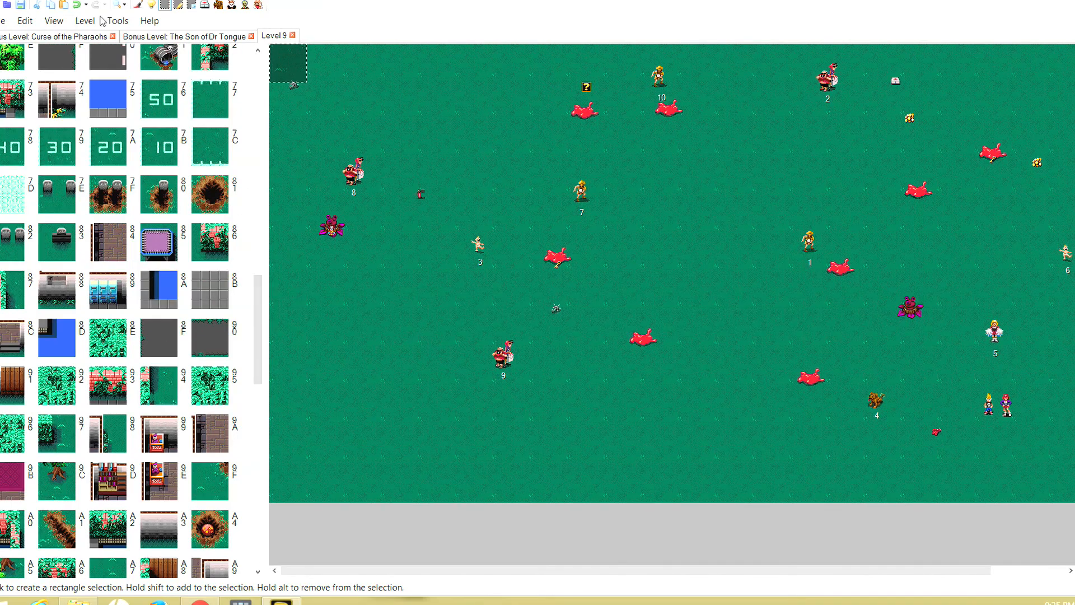
{"action": "left_click", "coordinate": [261, 68]}
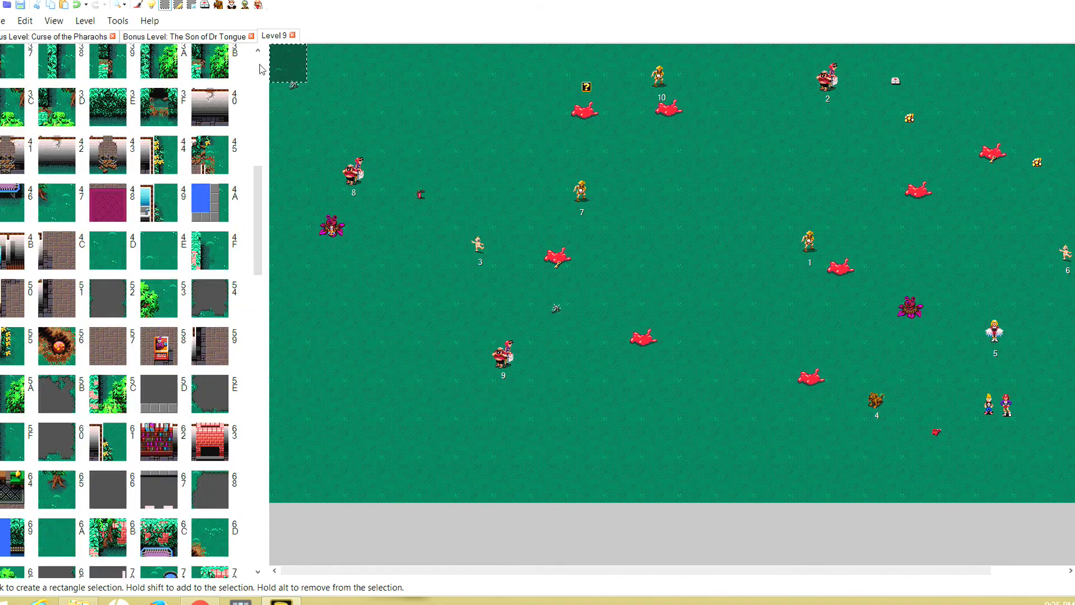
{"action": "left_click", "coordinate": [260, 75]}
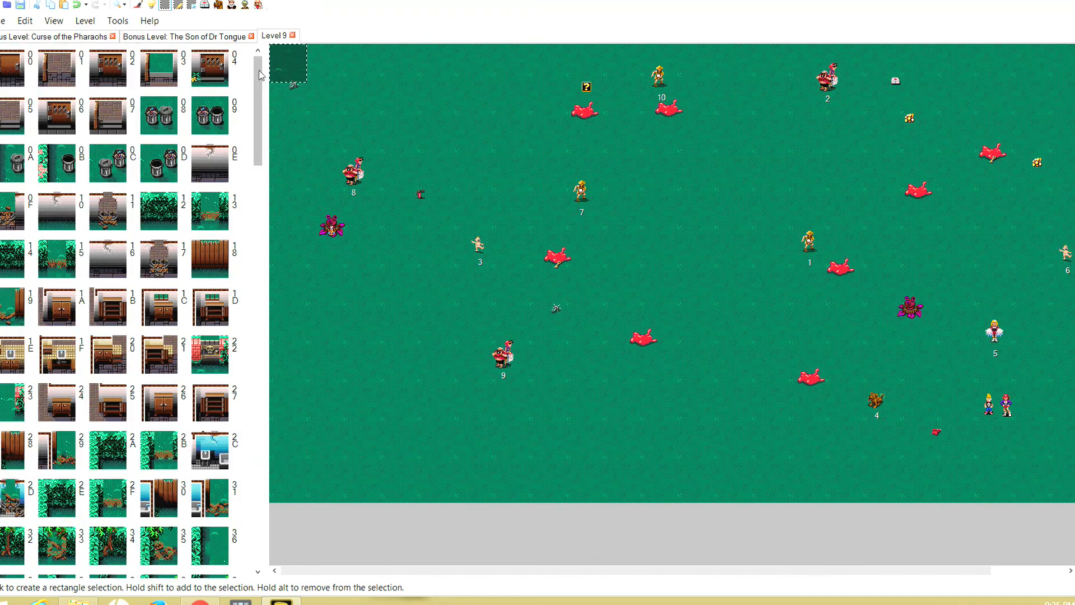
{"action": "left_click", "coordinate": [259, 563]}
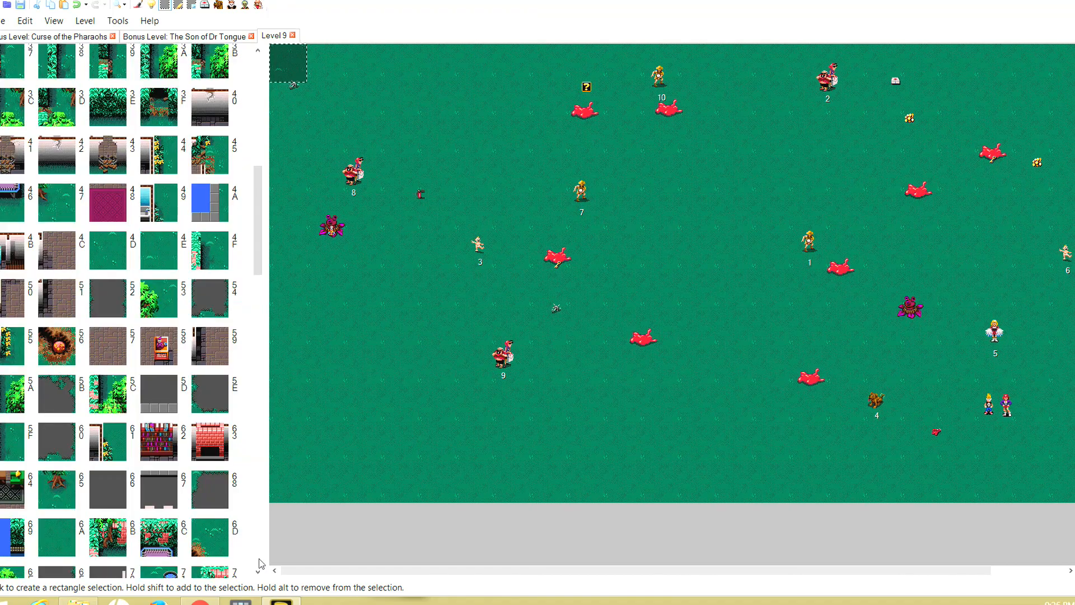
{"action": "left_click", "coordinate": [260, 563]}
{"action": "left_click", "coordinate": [260, 563]}
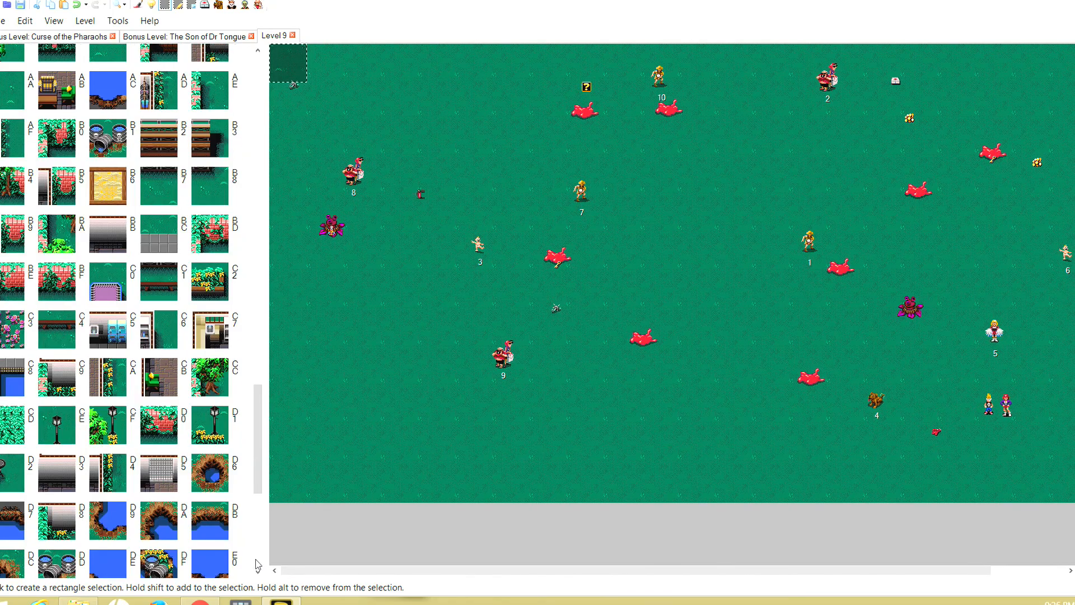
{"action": "left_click", "coordinate": [63, 140]}
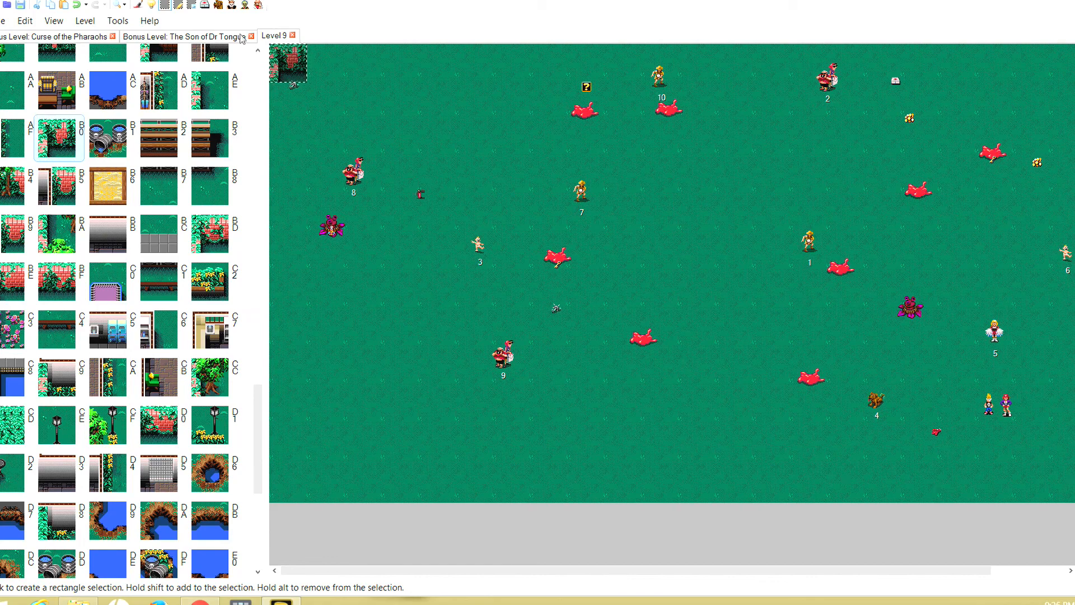
Extend the wall along the map's top edge with three BF tiles and finish it with one FF tile.
{"action": "left_click_drag", "start_coordinate": [323, 60], "coordinate": [408, 66]}
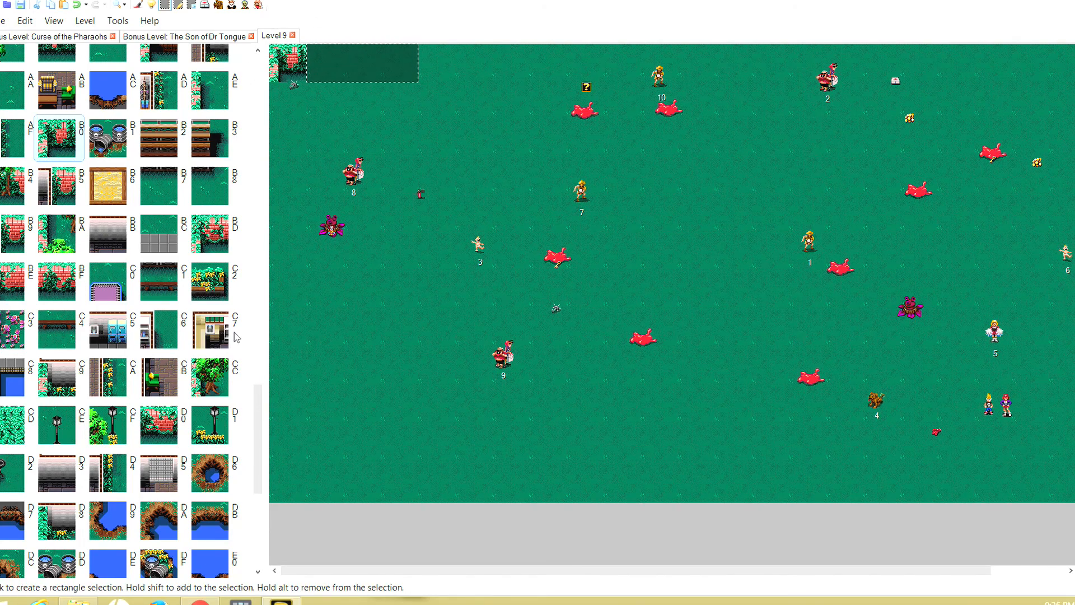
{"action": "left_click", "coordinate": [56, 281]}
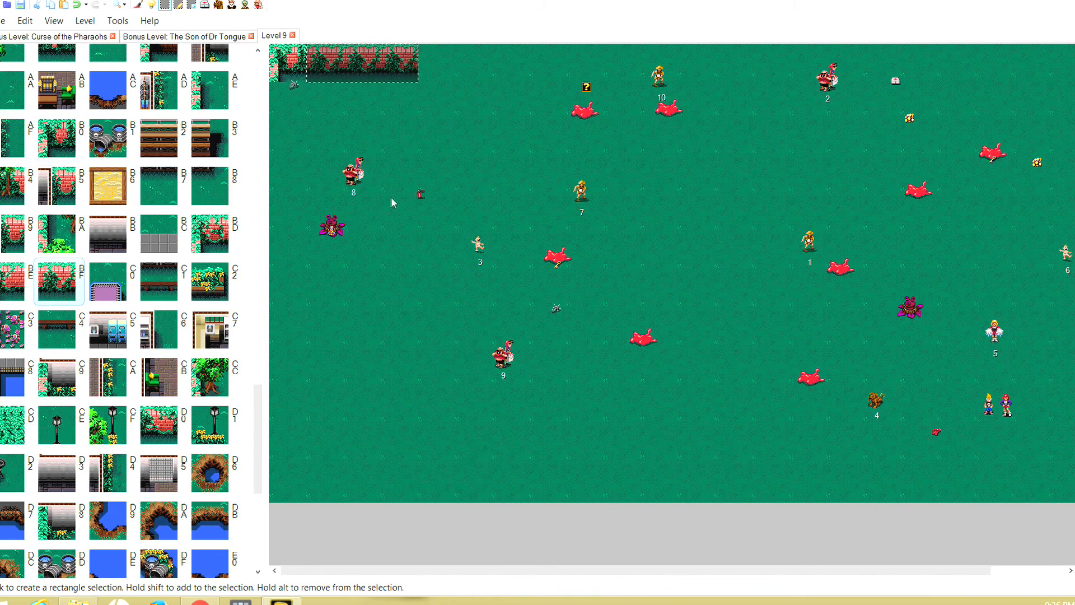
{"action": "left_click", "coordinate": [432, 65]}
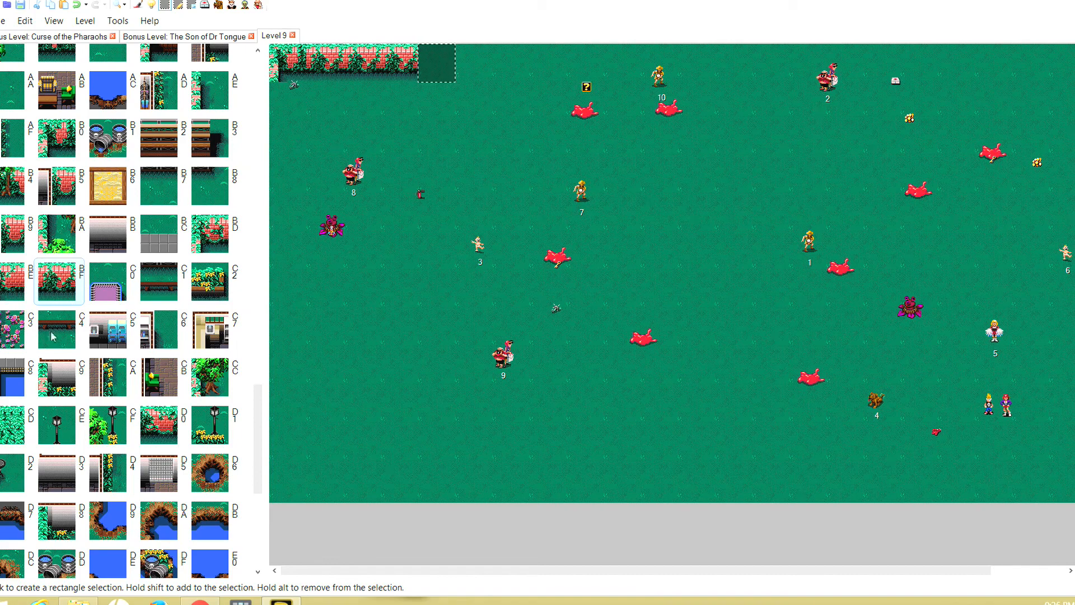
{"action": "left_click", "coordinate": [259, 562]}
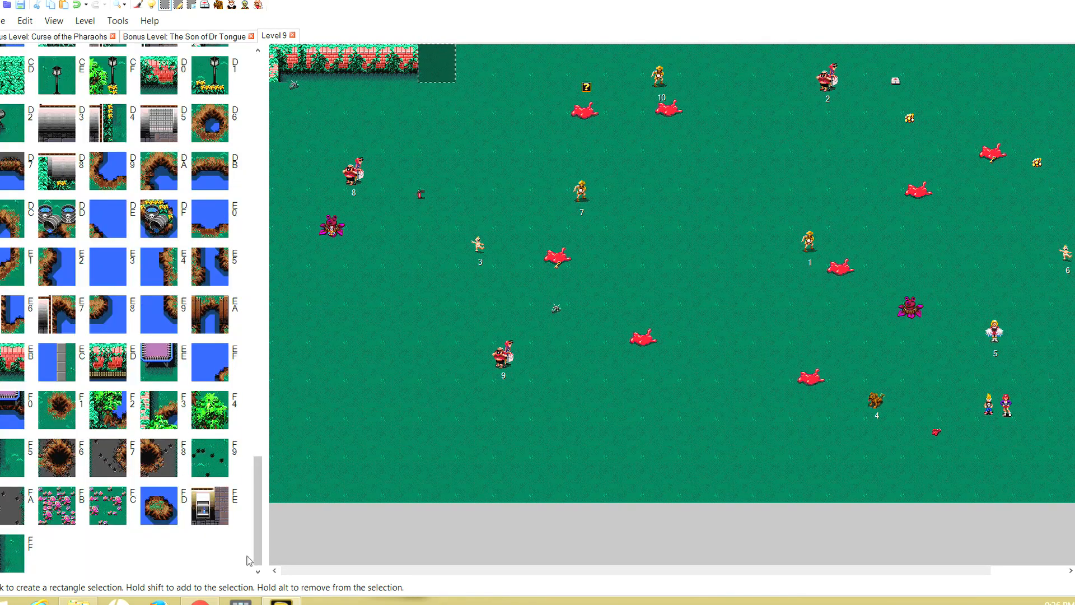
{"action": "left_click", "coordinate": [9, 554]}
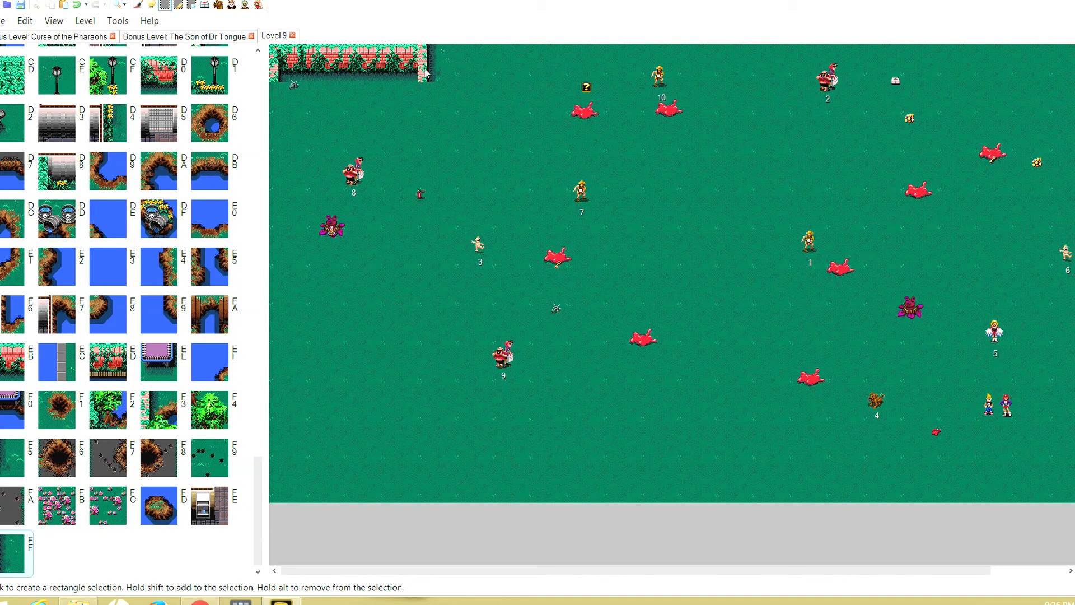
Continue the wall downward from its end by filling the two cells below with tile FF.
{"action": "left_click", "coordinate": [428, 90]}
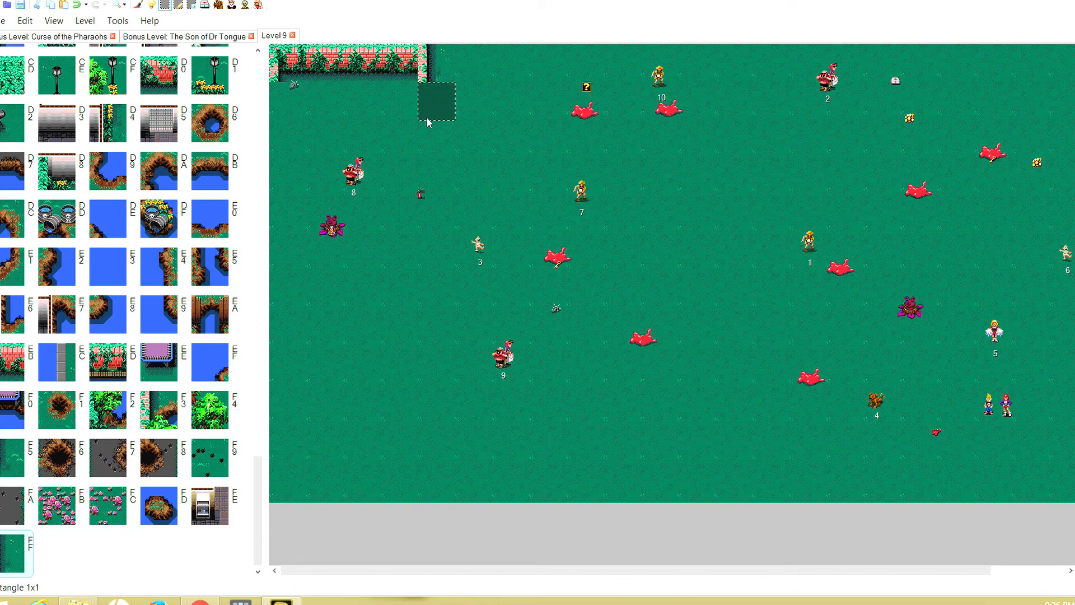
{"action": "left_click_drag", "start_coordinate": [423, 116], "coordinate": [422, 126]}
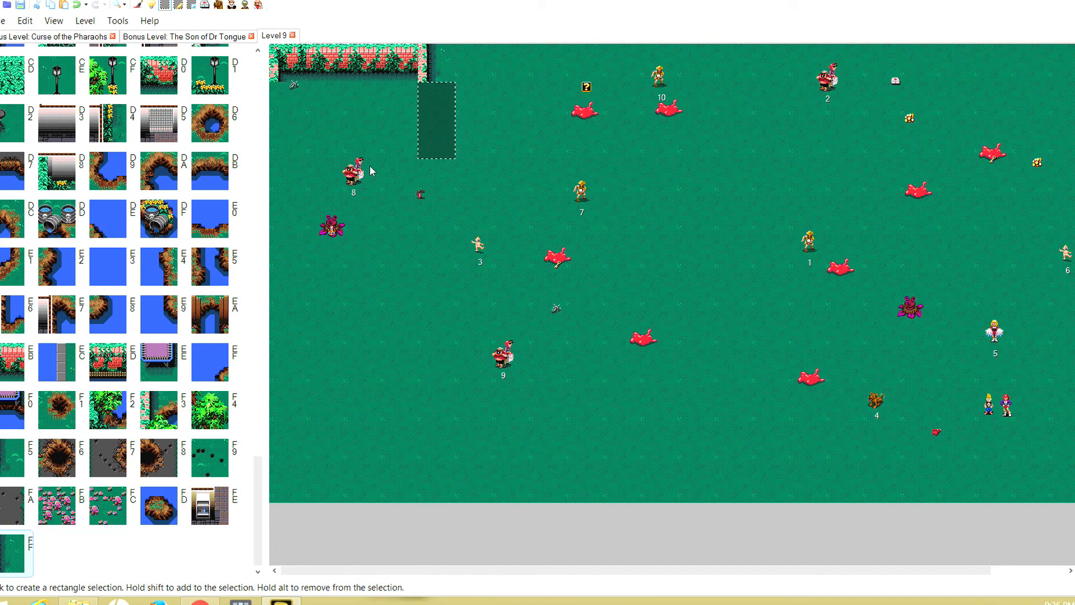
{"action": "left_click", "coordinate": [10, 557]}
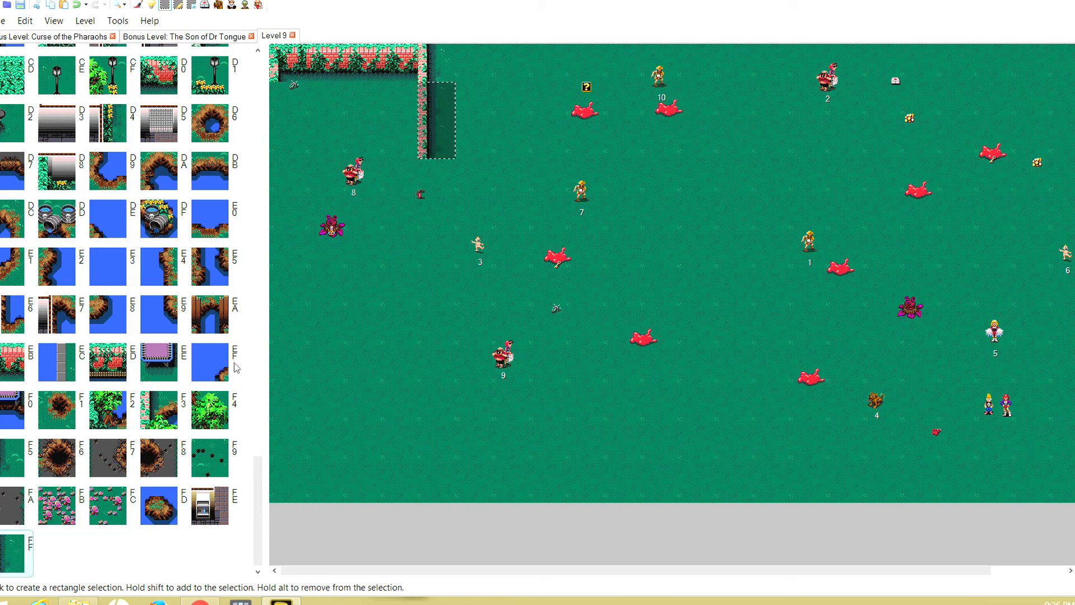
Start the enclosure's lower wall with two BF tiles, placed just left of the column below the right-hand wall.
{"action": "left_click_drag", "start_coordinate": [410, 156], "coordinate": [431, 163]}
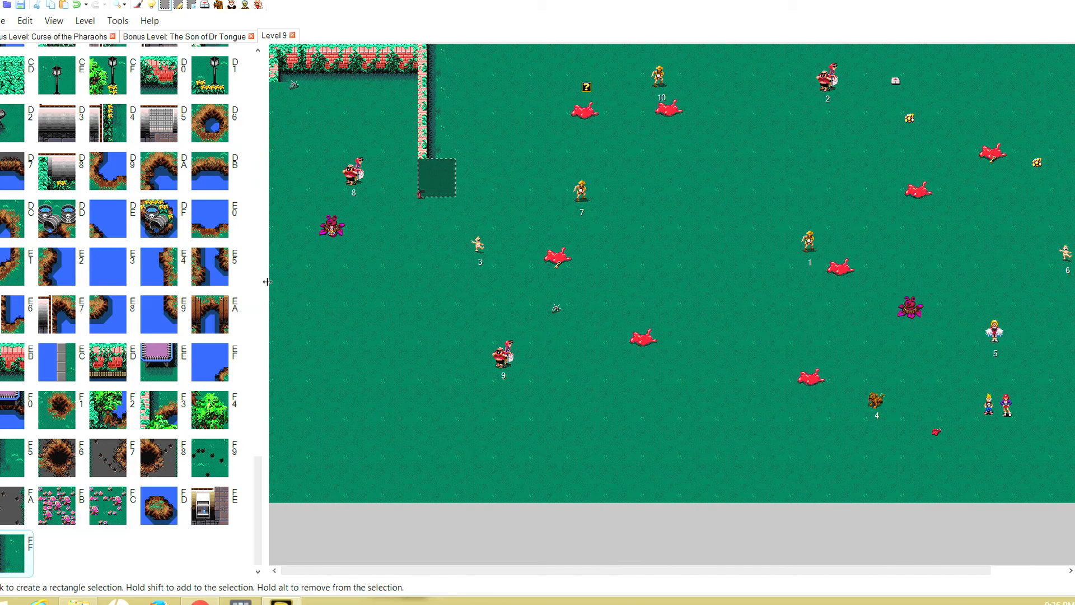
{"action": "left_click_drag", "start_coordinate": [357, 174], "coordinate": [405, 167]}
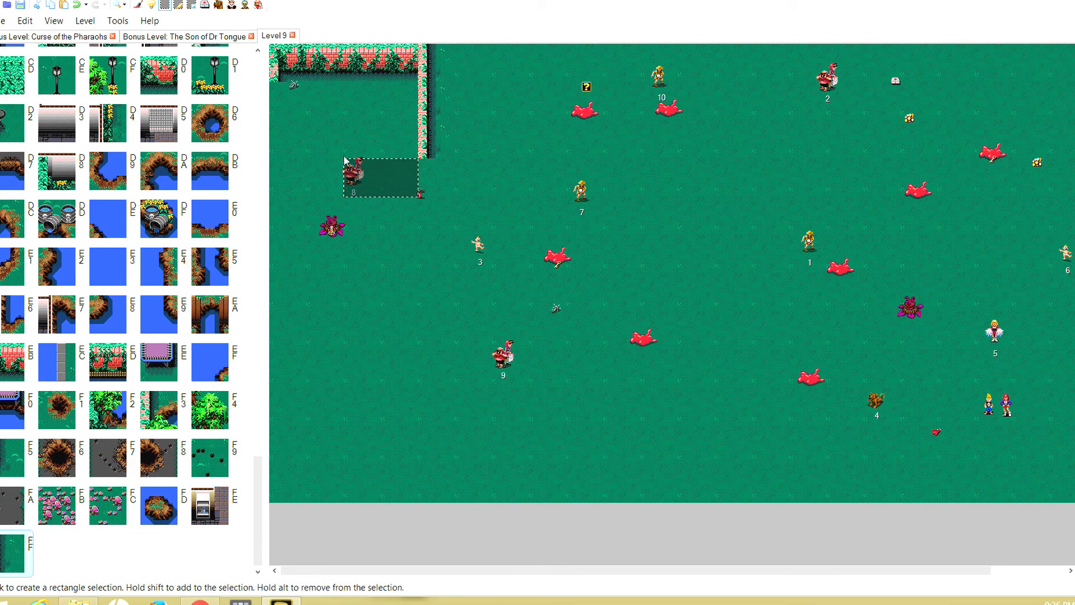
{"action": "left_click", "coordinate": [260, 73]}
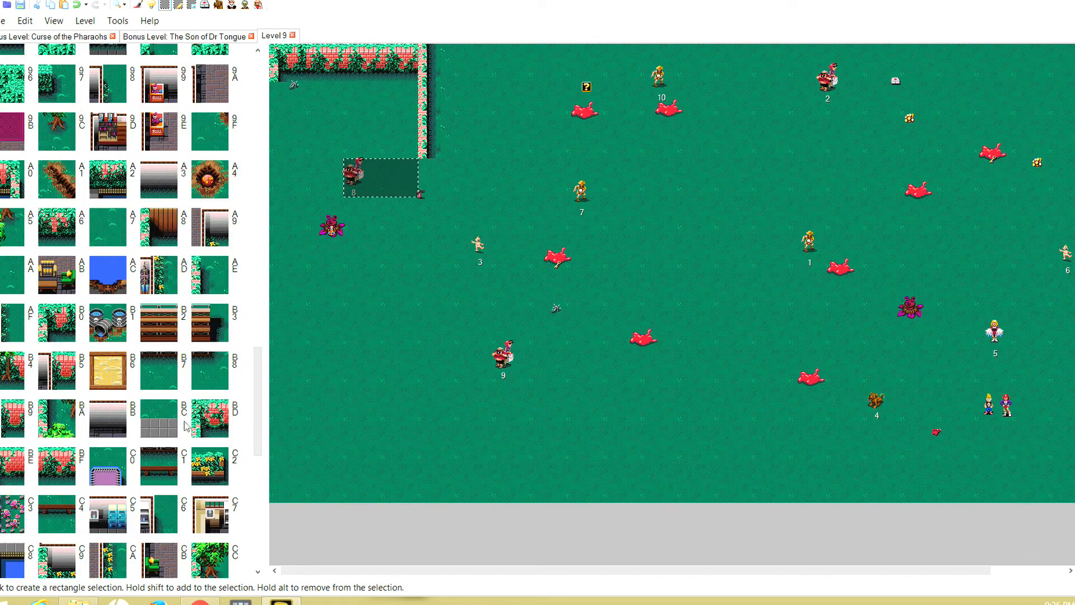
{"action": "left_click", "coordinate": [50, 465]}
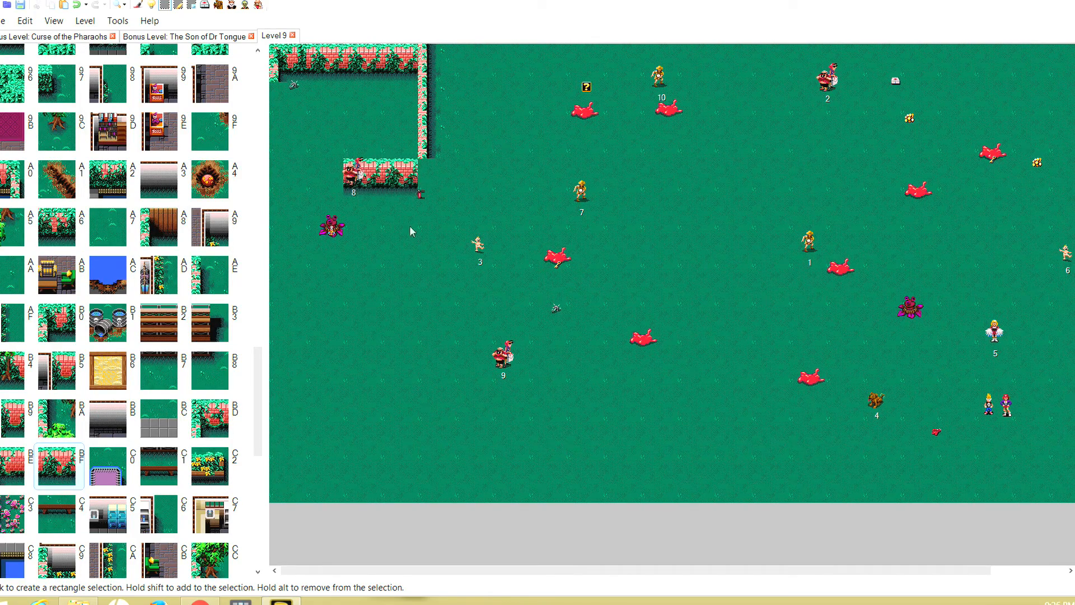
Look through the tile palette and set the enclosure's lower-right corner cell to tile F5.
{"action": "left_click", "coordinate": [432, 171]}
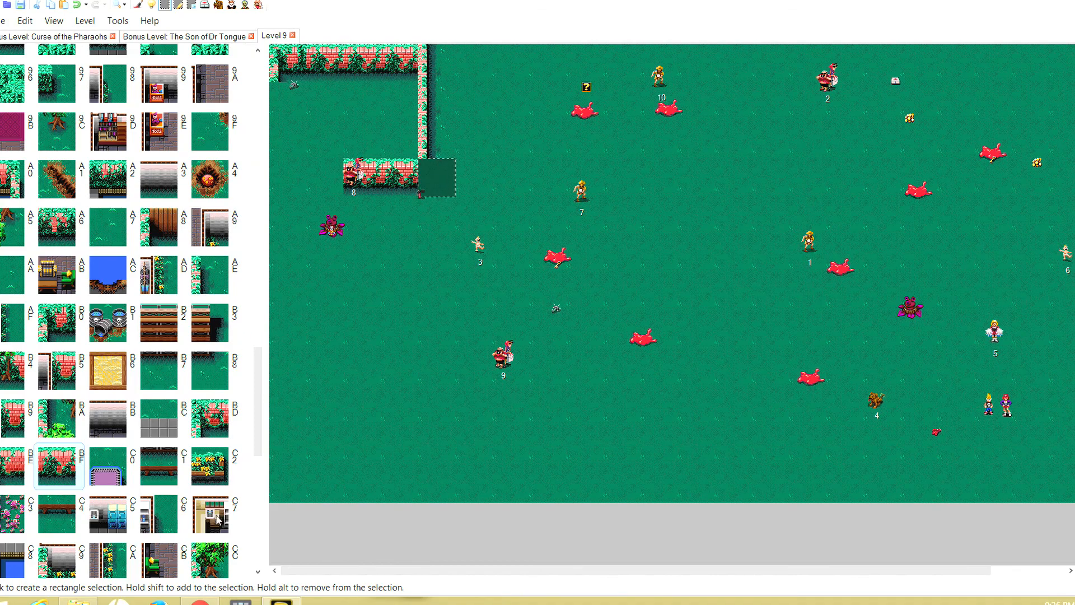
{"action": "left_click", "coordinate": [258, 559]}
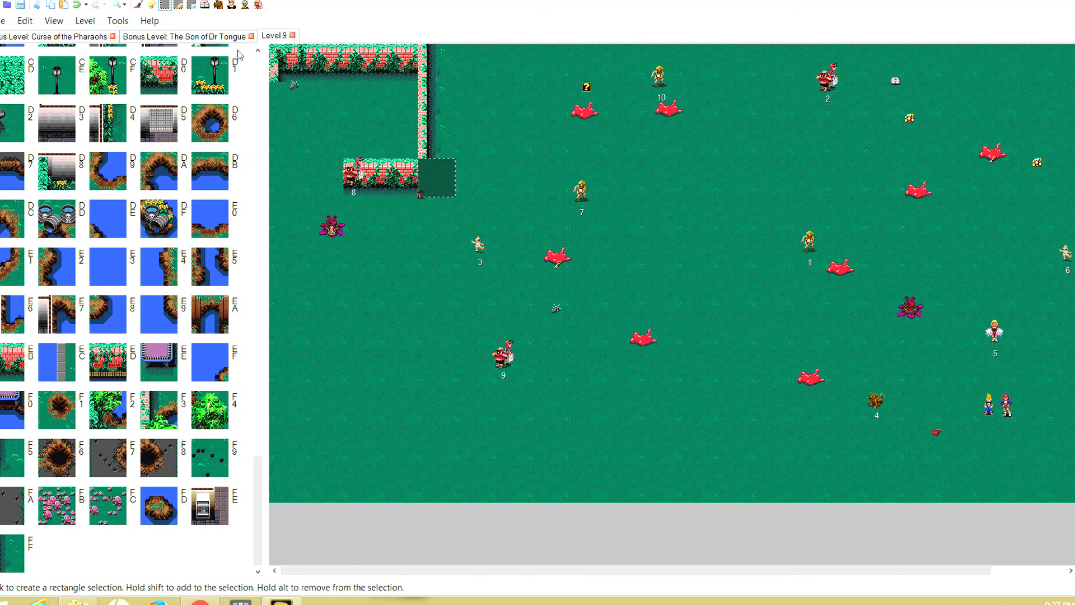
{"action": "scroll", "coordinate": [256, 57], "scroll_direction": "up", "scroll_amount": 8}
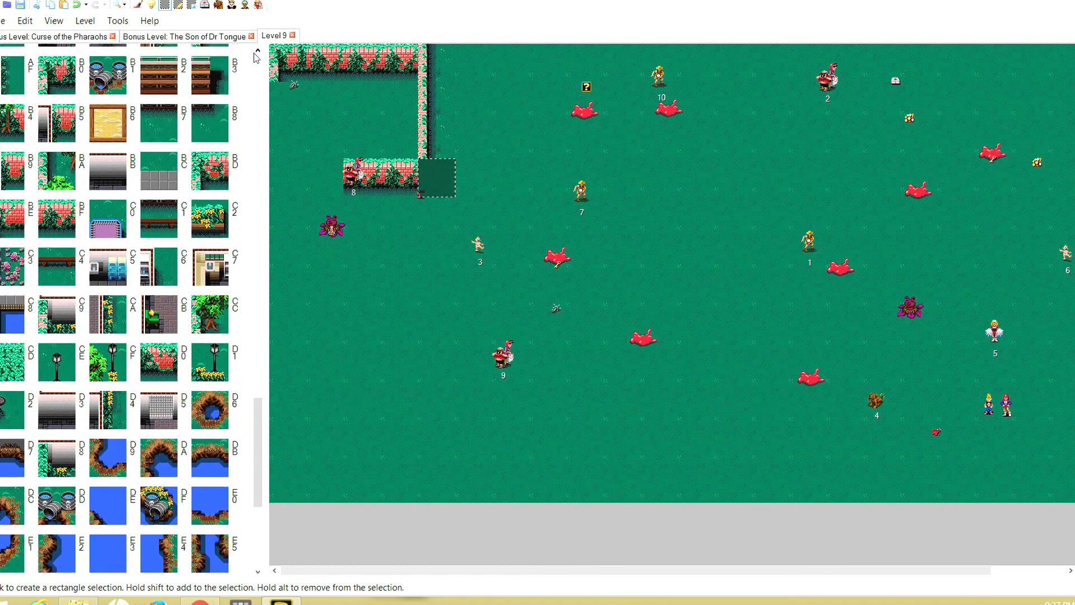
{"action": "scroll", "coordinate": [256, 57], "scroll_direction": "up", "scroll_amount": 5}
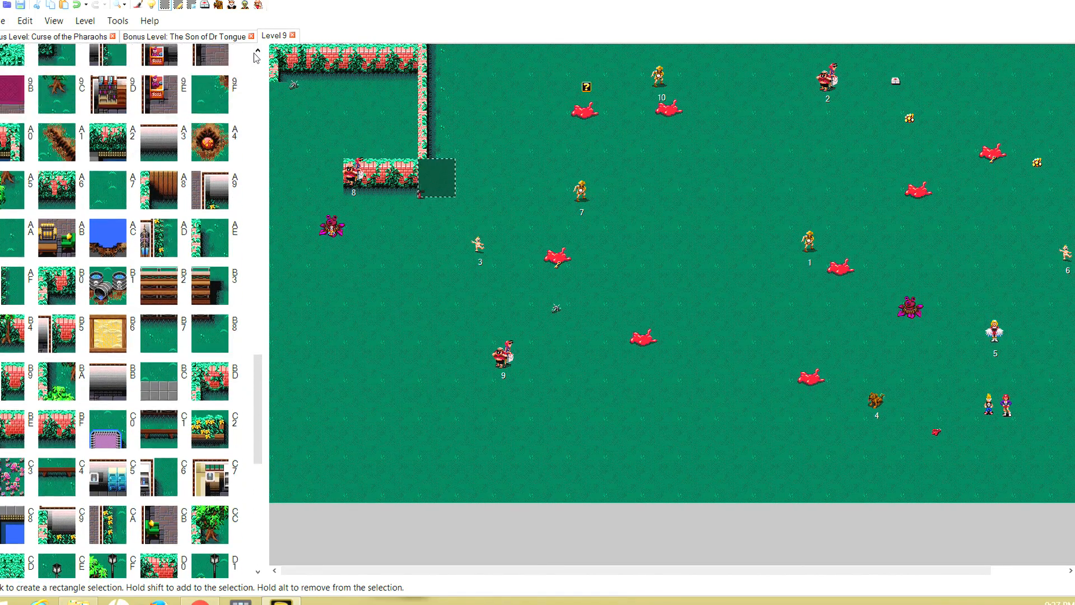
{"action": "scroll", "coordinate": [255, 57], "scroll_direction": "up", "scroll_amount": 5}
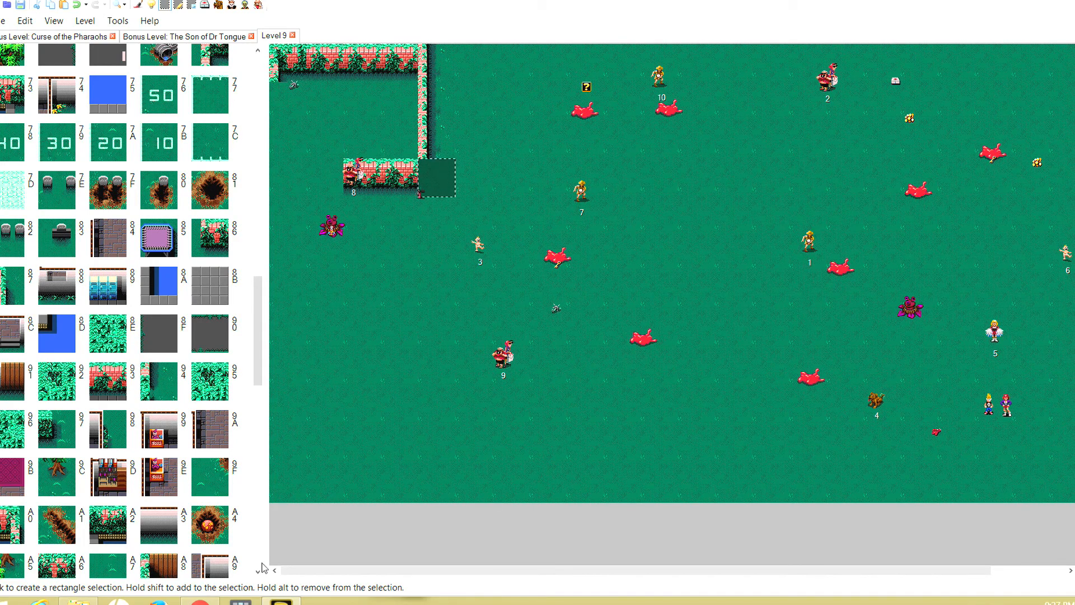
{"action": "scroll", "coordinate": [263, 567], "scroll_direction": "down", "scroll_amount": 4}
{"action": "scroll", "coordinate": [262, 567], "scroll_direction": "down", "scroll_amount": 3}
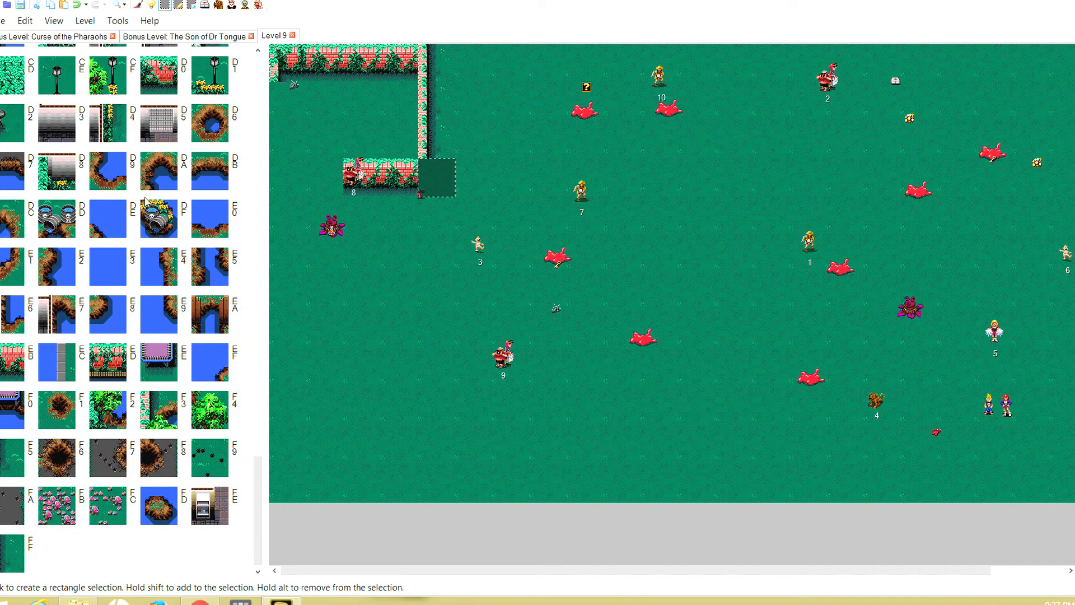
{"action": "left_click", "coordinate": [258, 51]}
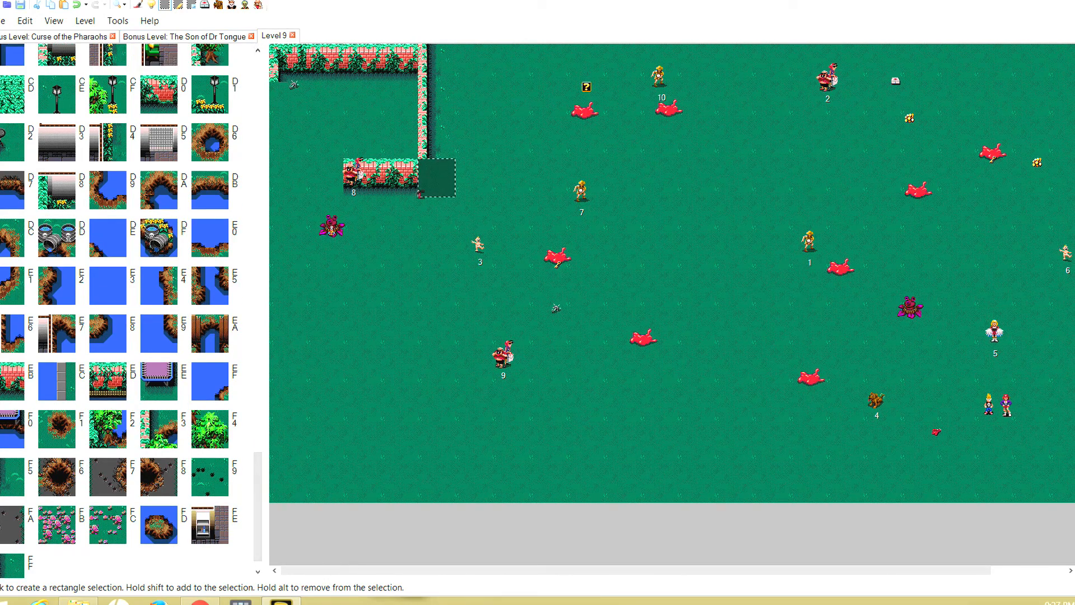
{"action": "left_click", "coordinate": [11, 474]}
{"action": "left_click", "coordinate": [366, 352]}
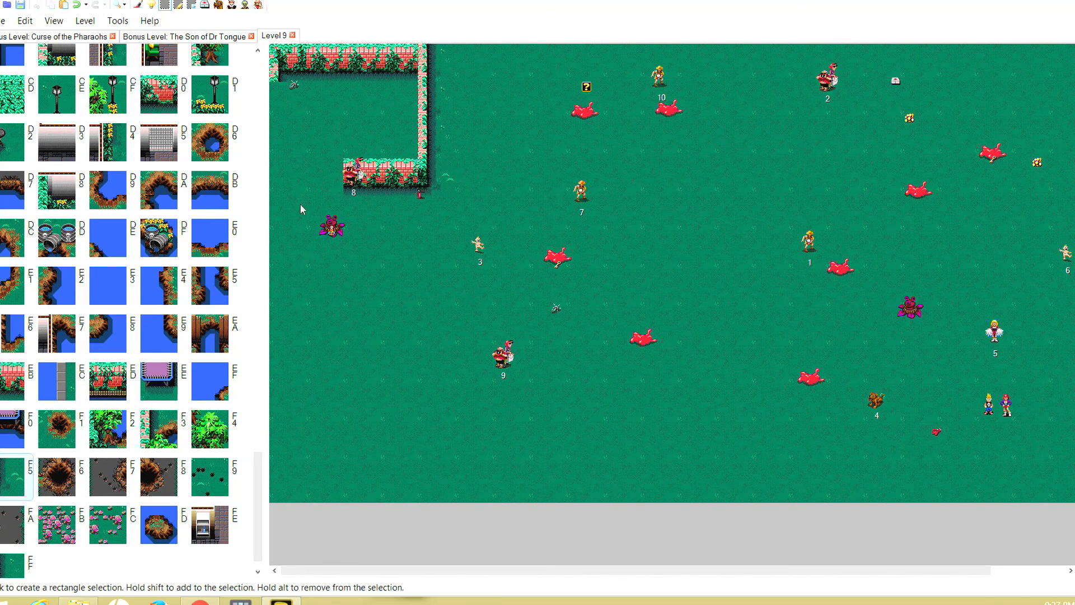
Continue the lower wall leftward with tile 23 as an opening beside the two BF tiles.
{"action": "left_click", "coordinate": [332, 174]}
{"action": "left_click", "coordinate": [260, 73]}
{"action": "left_click", "coordinate": [260, 70]}
{"action": "left_click", "coordinate": [260, 70]}
{"action": "left_click", "coordinate": [260, 70]}
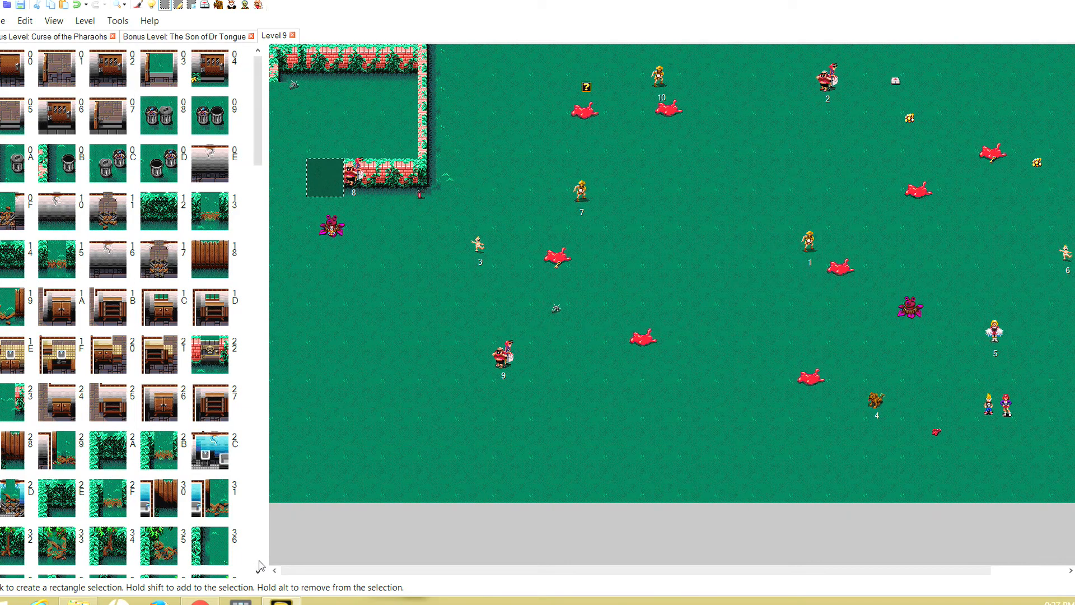
{"action": "left_click", "coordinate": [8, 402]}
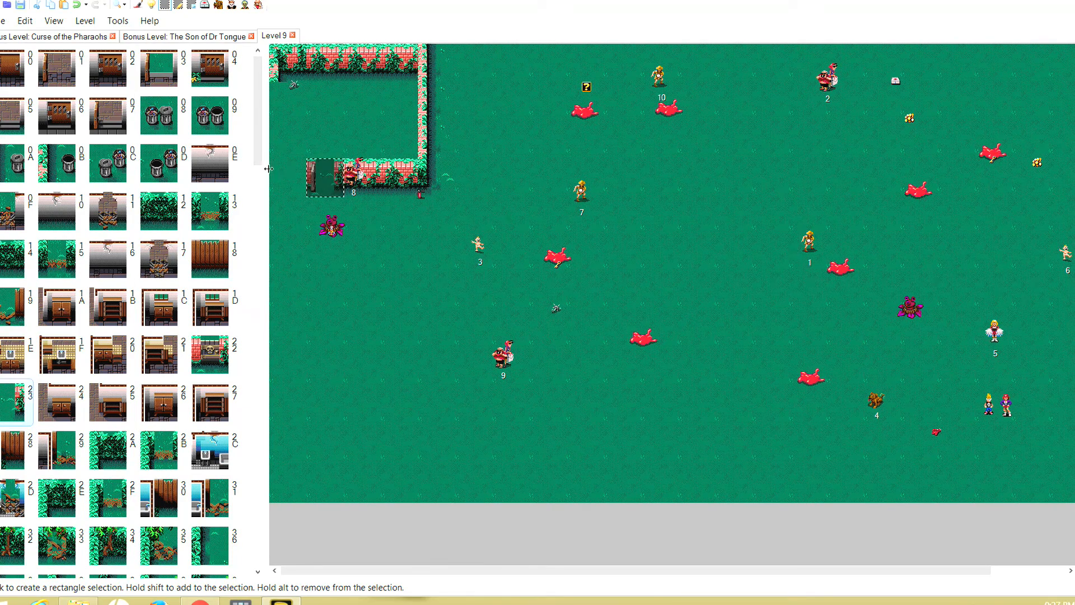
Finish the lower wall by setting its leftmost cell at the map's left edge to tile BF.
{"action": "left_click", "coordinate": [295, 167]}
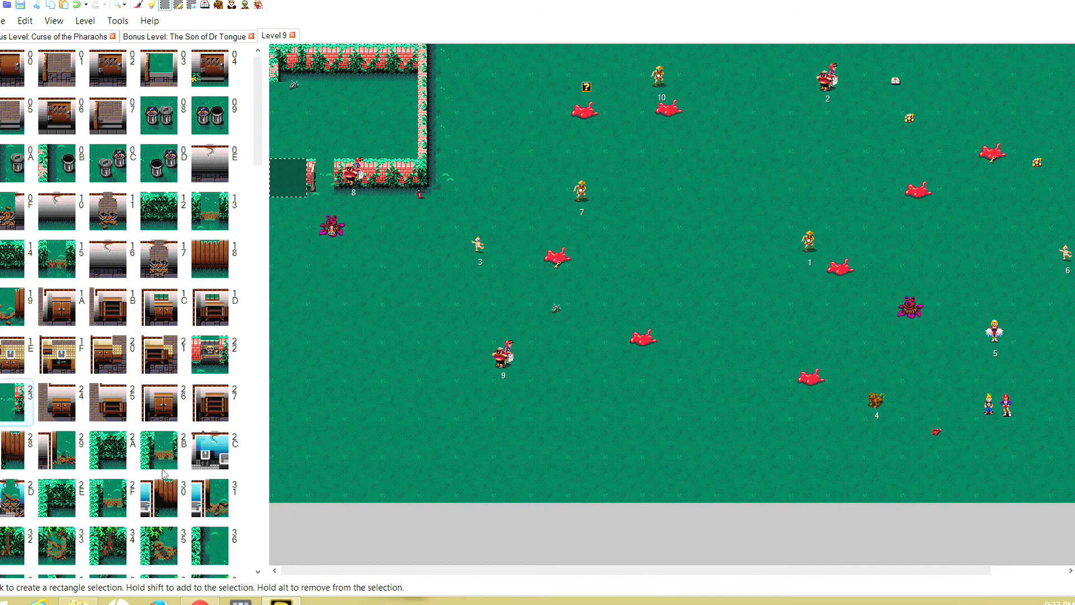
{"action": "left_click", "coordinate": [259, 558]}
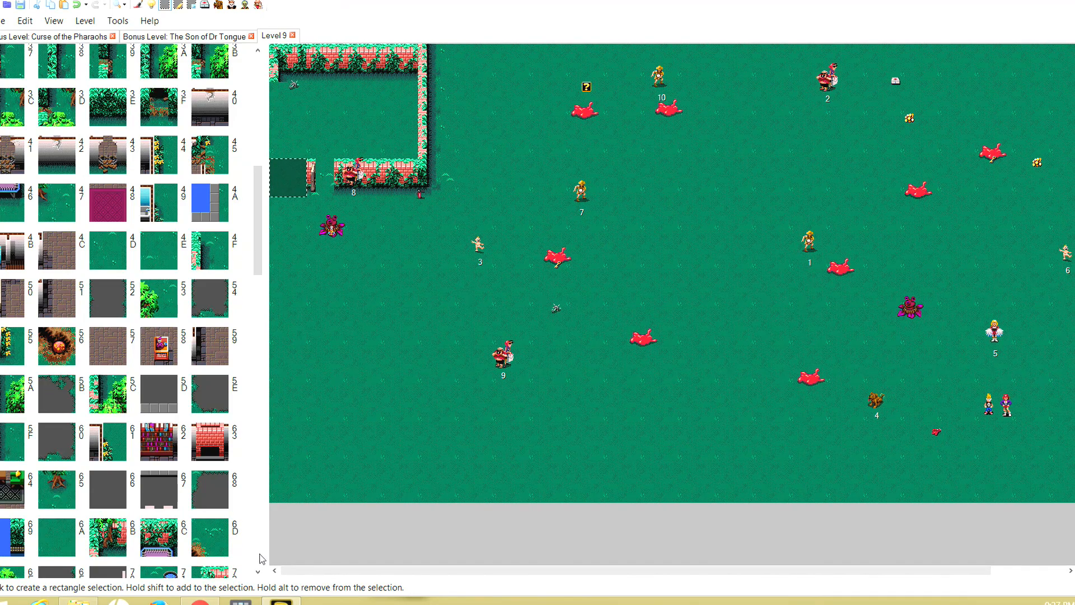
{"action": "left_click", "coordinate": [260, 558]}
{"action": "left_click", "coordinate": [260, 557]}
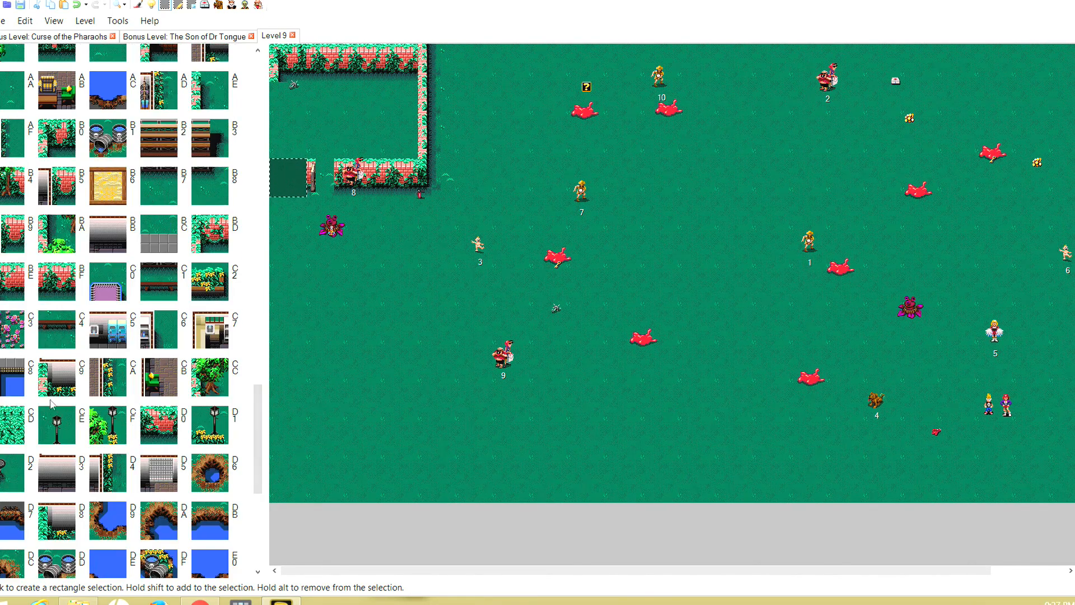
{"action": "left_click", "coordinate": [52, 283]}
Close the enclosure's left side by filling the two edge cells between upper and lower walls with tile FF.
{"action": "left_click", "coordinate": [286, 122]}
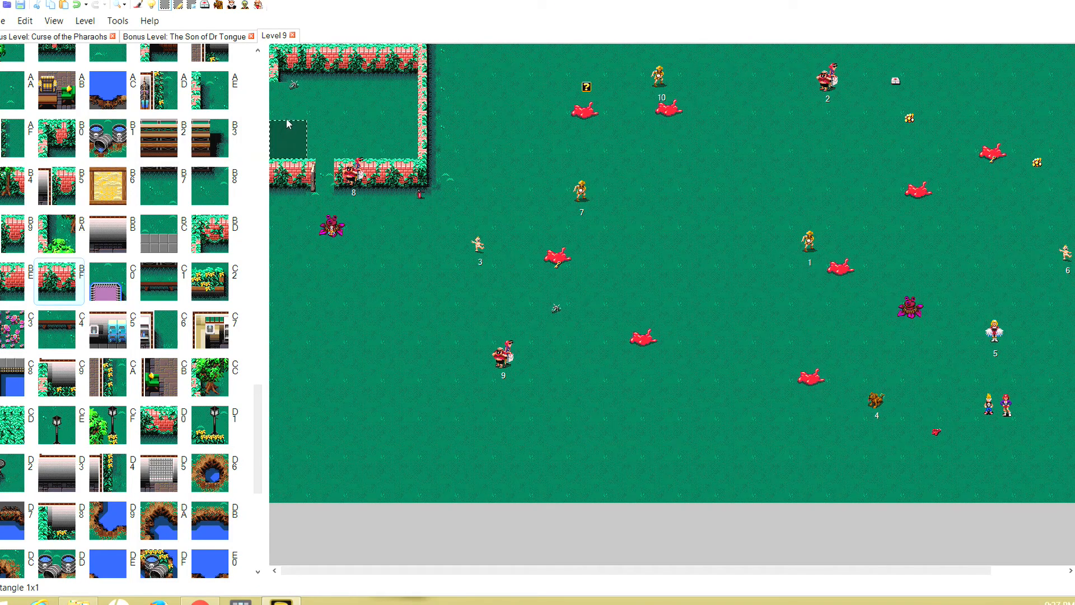
{"action": "left_click_drag", "start_coordinate": [287, 120], "coordinate": [284, 109]}
{"action": "left_click", "coordinate": [261, 563]}
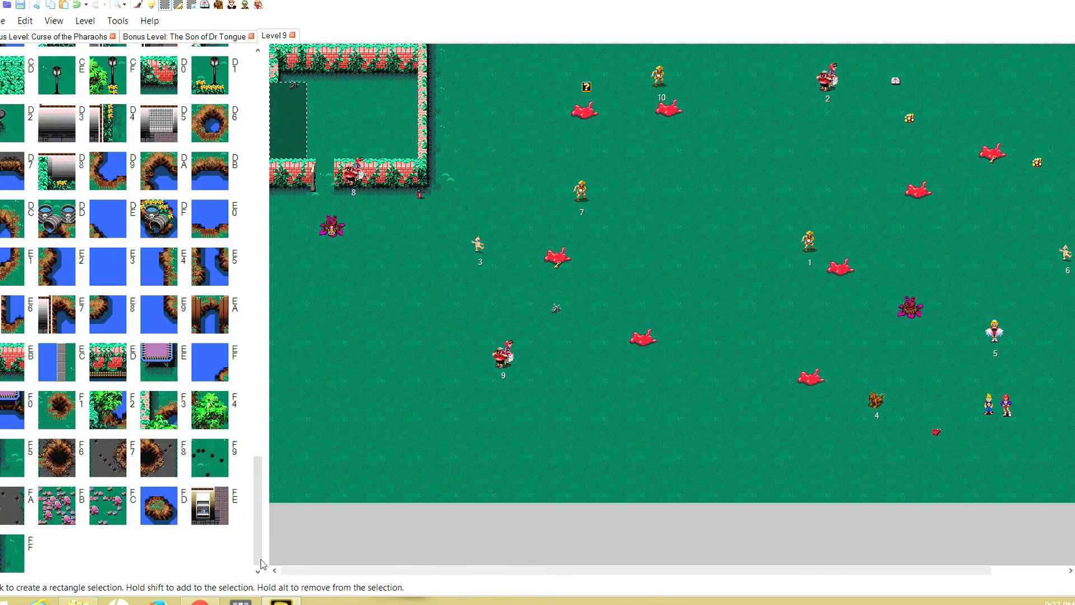
{"action": "left_click", "coordinate": [12, 553]}
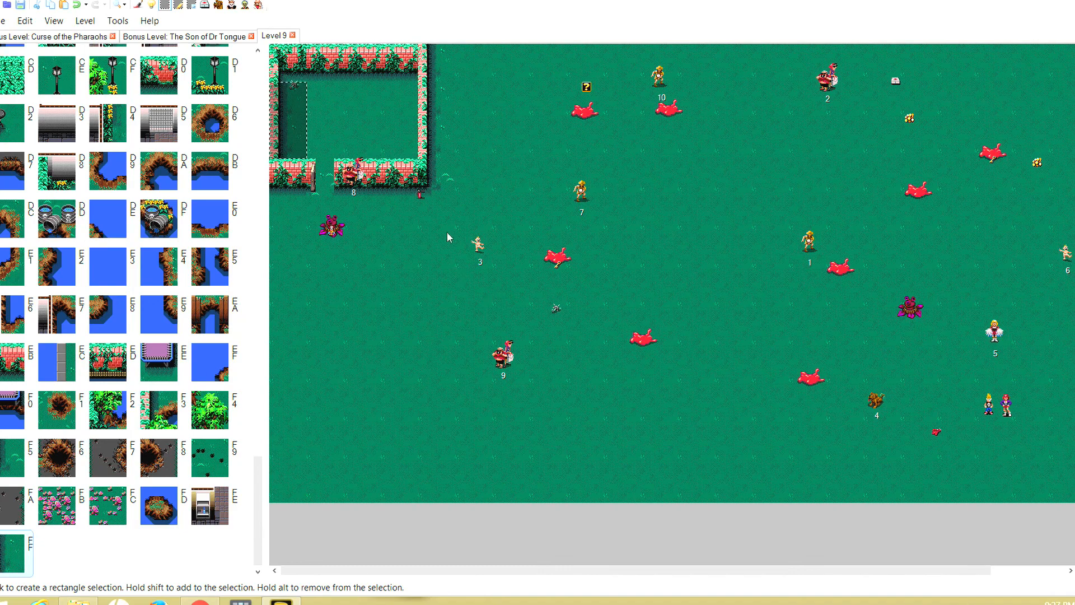
Try wall tile EB in the cell above the enclosure's lower-right corner and restore tile FF there.
{"action": "left_click_drag", "start_coordinate": [423, 163], "coordinate": [538, 166]}
{"action": "left_click", "coordinate": [452, 161]}
{"action": "left_click_drag", "start_coordinate": [450, 165], "coordinate": [448, 168]}
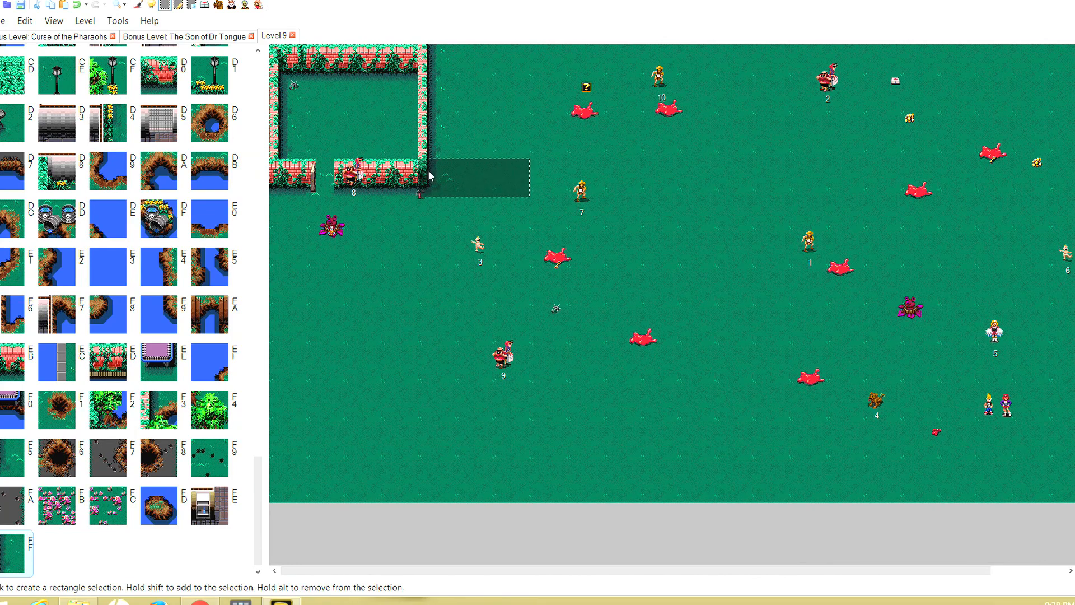
{"action": "left_click", "coordinate": [428, 135]}
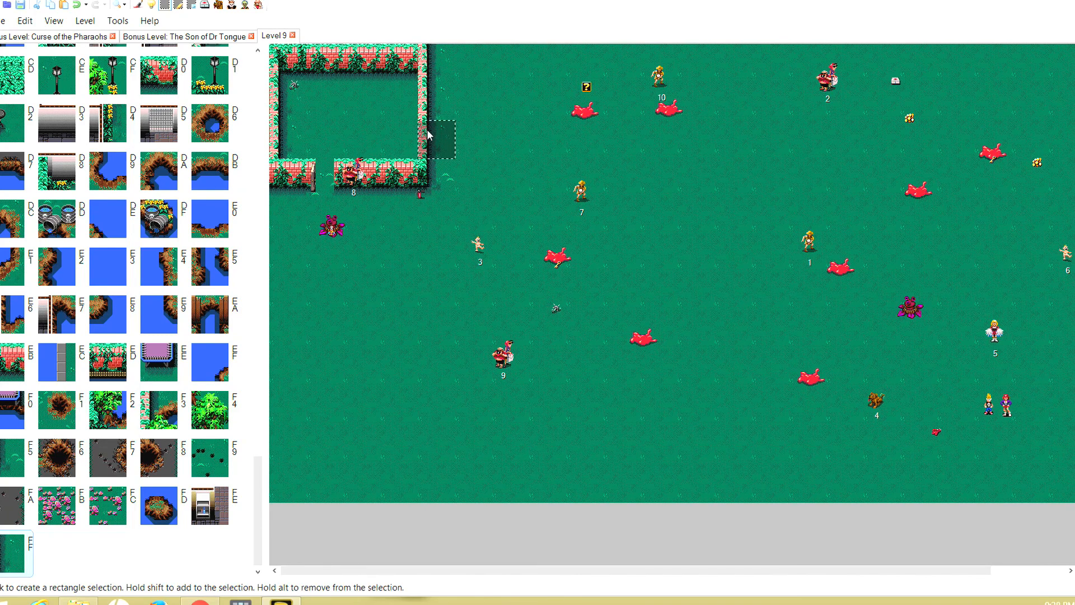
{"action": "left_click", "coordinate": [7, 359]}
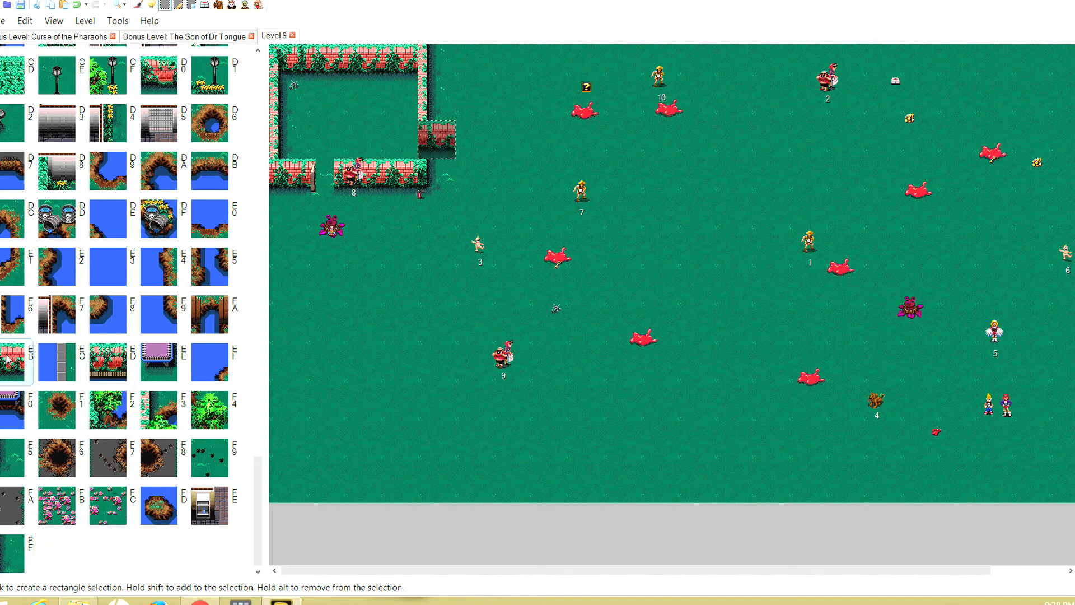
{"action": "left_click", "coordinate": [558, 250]}
{"action": "left_click", "coordinate": [447, 135]}
{"action": "left_click", "coordinate": [12, 553]}
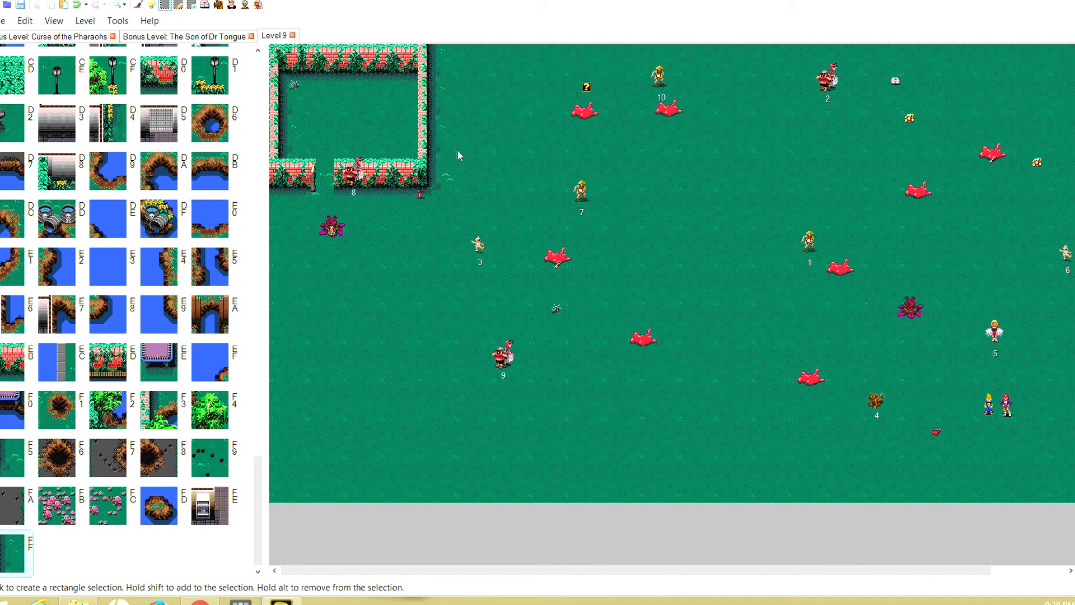
Replace the enclosure's lower-right corner tile with wall tile D0.
{"action": "left_click", "coordinate": [438, 178]}
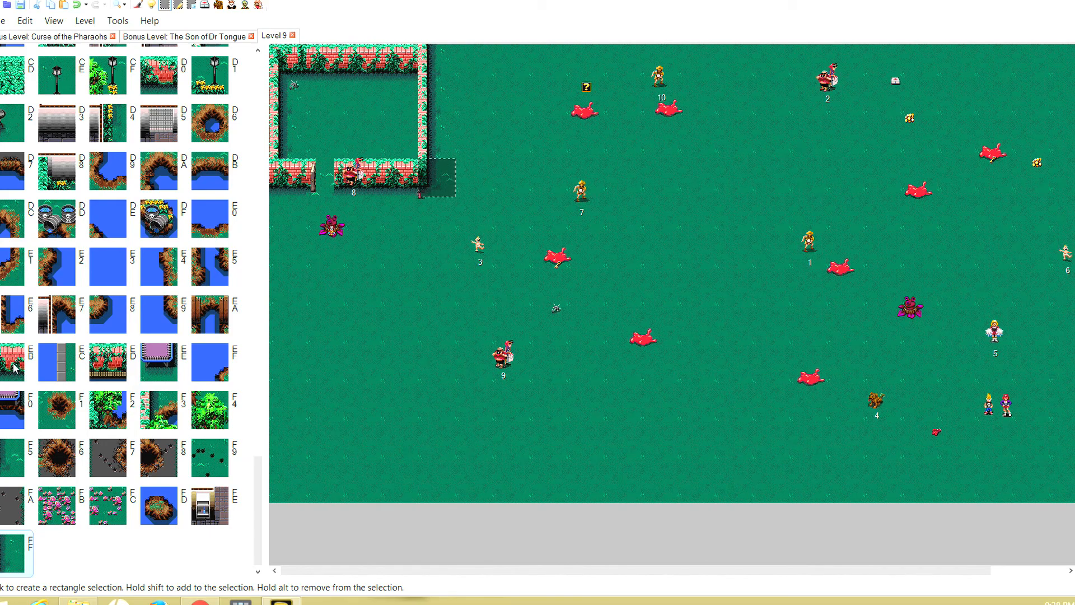
{"action": "left_click", "coordinate": [258, 51]}
{"action": "left_click", "coordinate": [258, 51]}
{"action": "left_click", "coordinate": [259, 51]}
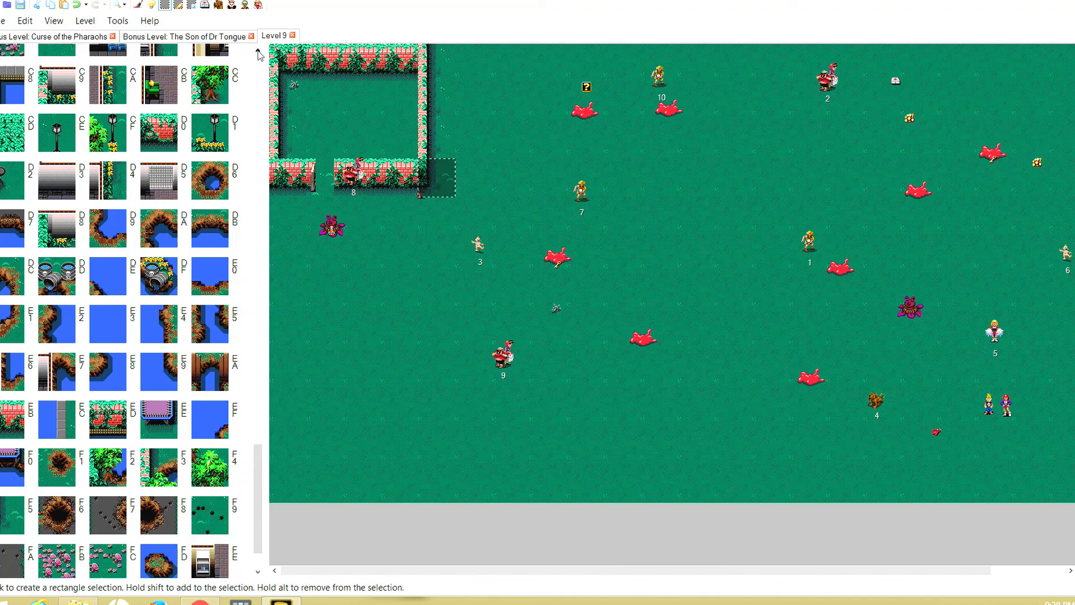
{"action": "left_click", "coordinate": [158, 138]}
{"action": "left_click", "coordinate": [536, 202]}
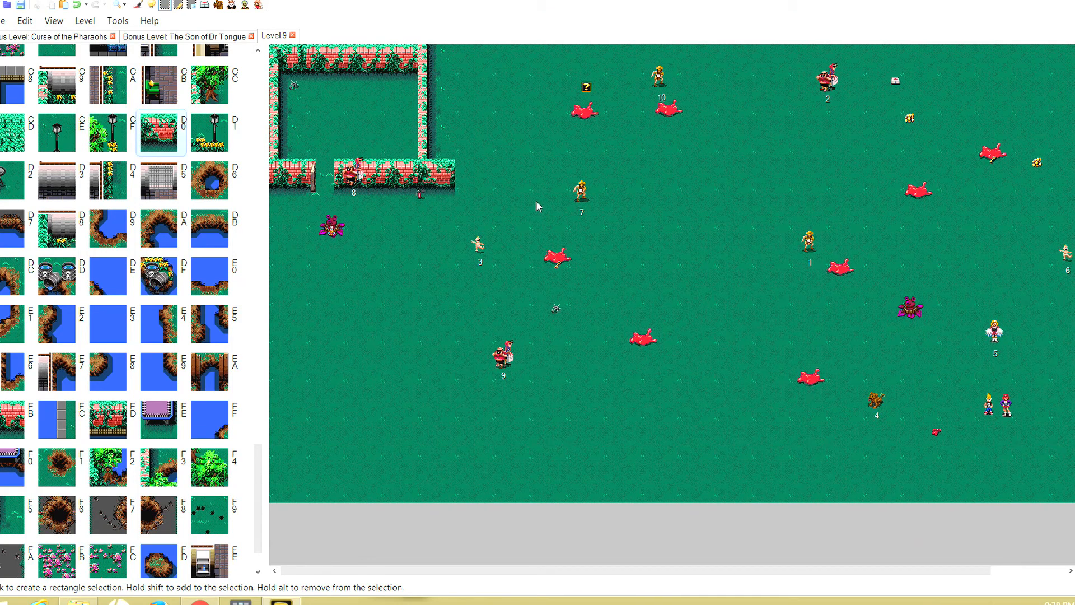
{"action": "left_click", "coordinate": [439, 186]}
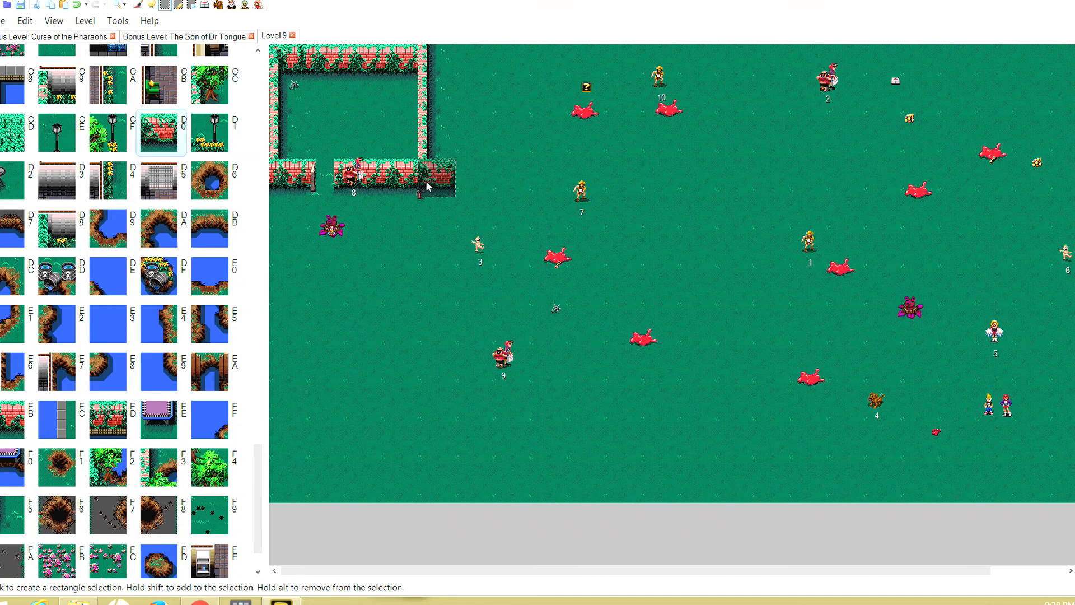
{"action": "left_click", "coordinate": [507, 191]}
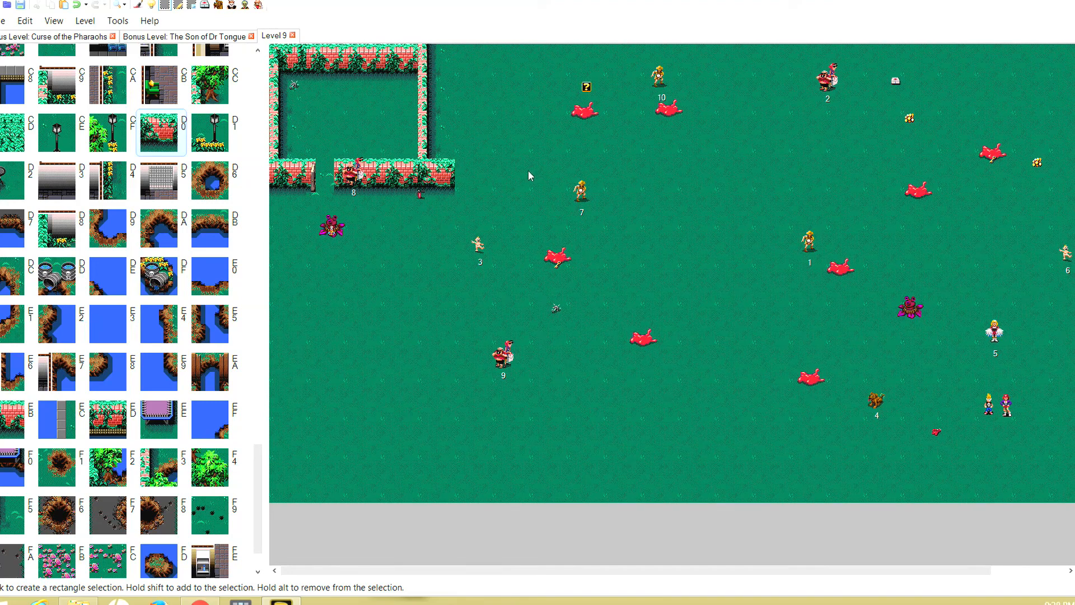
Add a downward wall at the right end of the lower wall with a column of three FF tiles.
{"action": "left_click", "coordinate": [468, 176]}
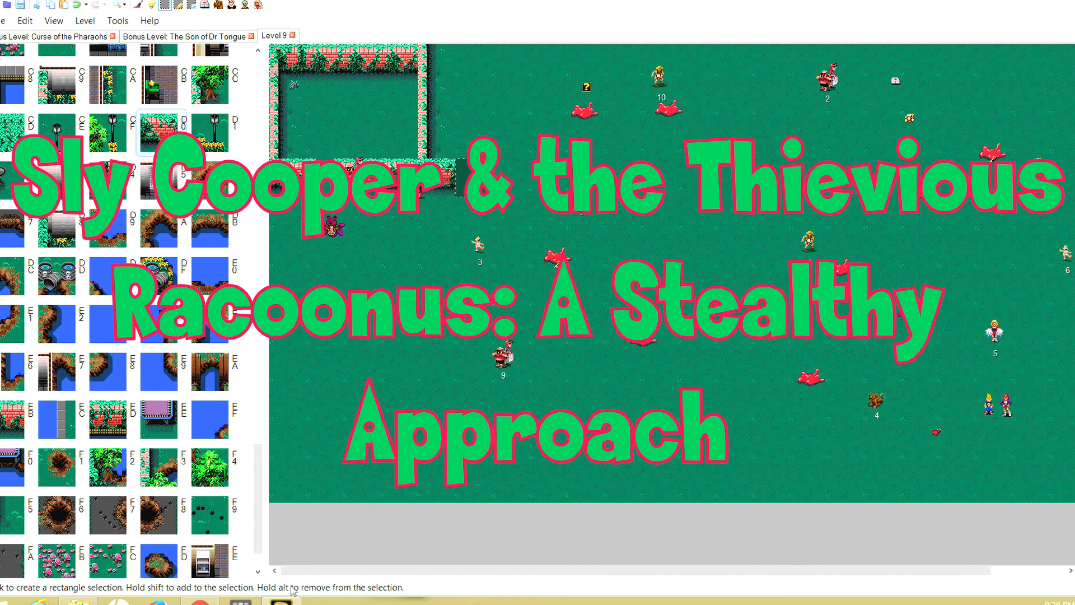
{"action": "left_click", "coordinate": [258, 571]}
{"action": "left_click", "coordinate": [4, 547]}
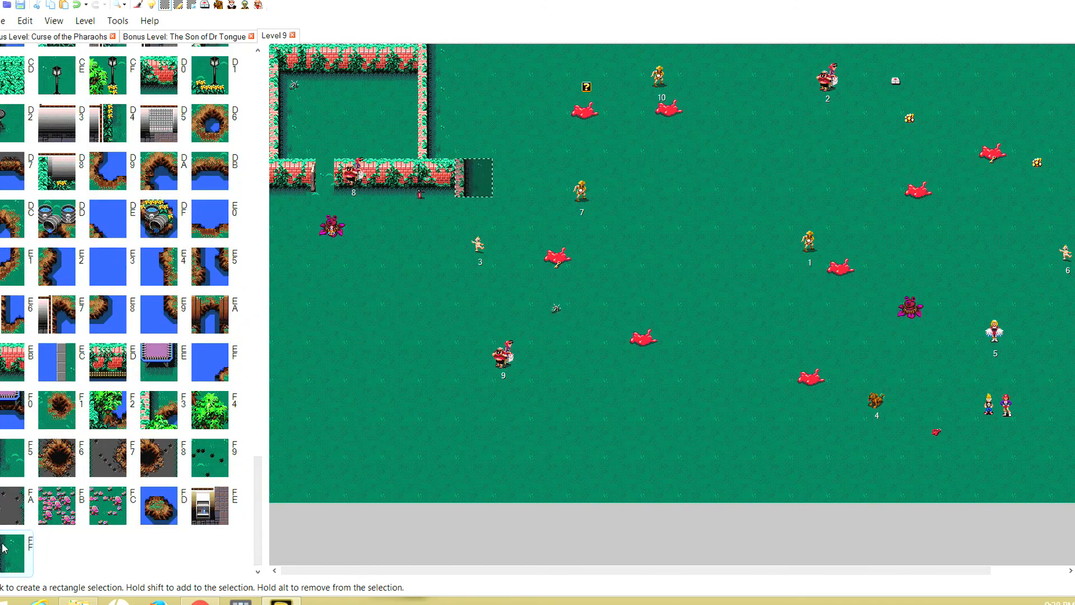
{"action": "left_click", "coordinate": [530, 305]}
{"action": "left_click_drag", "start_coordinate": [463, 211], "coordinate": [465, 258]}
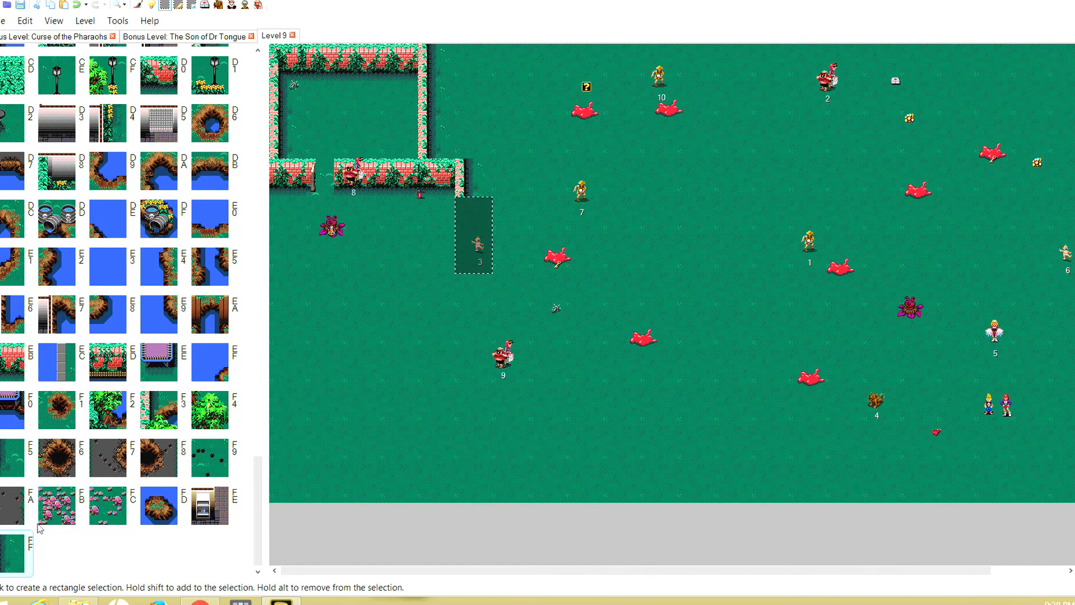
{"action": "left_click", "coordinate": [14, 542]}
Place tile EB in the cell below the new downward wall and replace it with tile D0.
{"action": "left_click", "coordinate": [470, 285]}
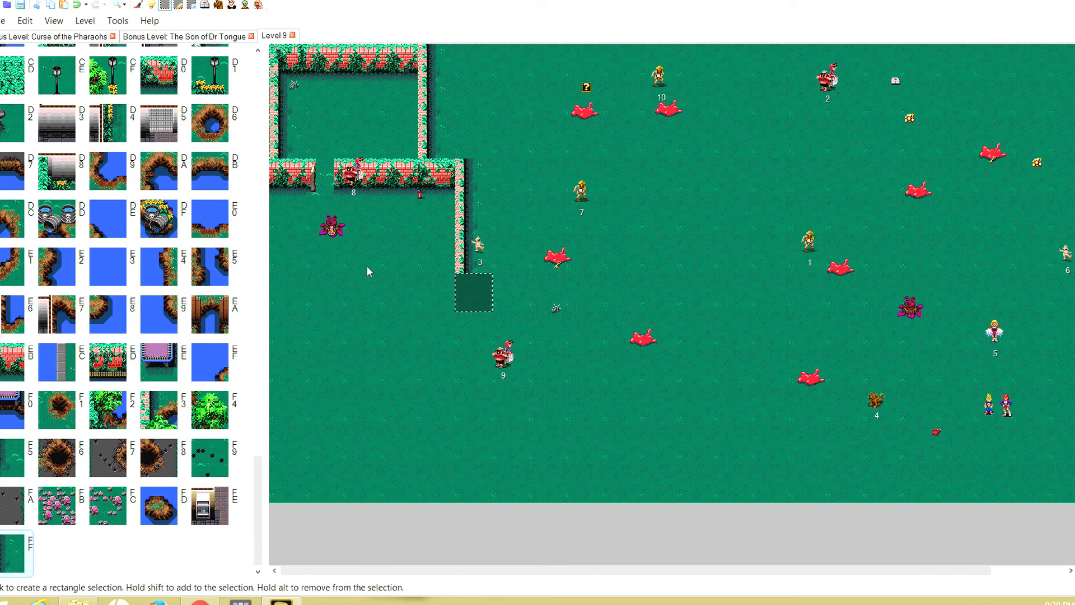
{"action": "left_click", "coordinate": [14, 367]}
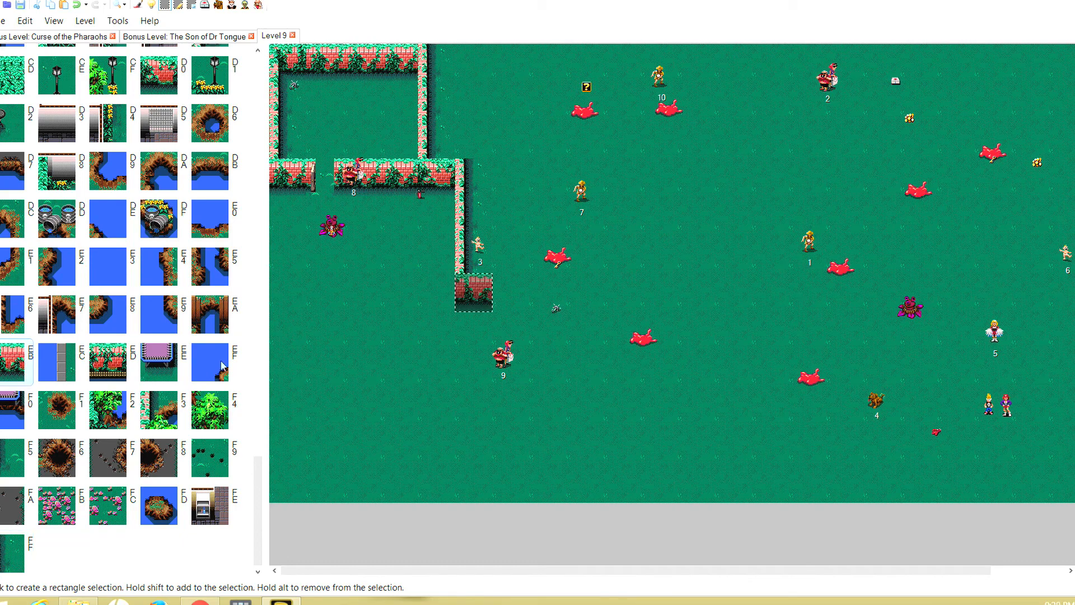
{"action": "left_click", "coordinate": [484, 288]}
{"action": "left_click", "coordinate": [159, 76]}
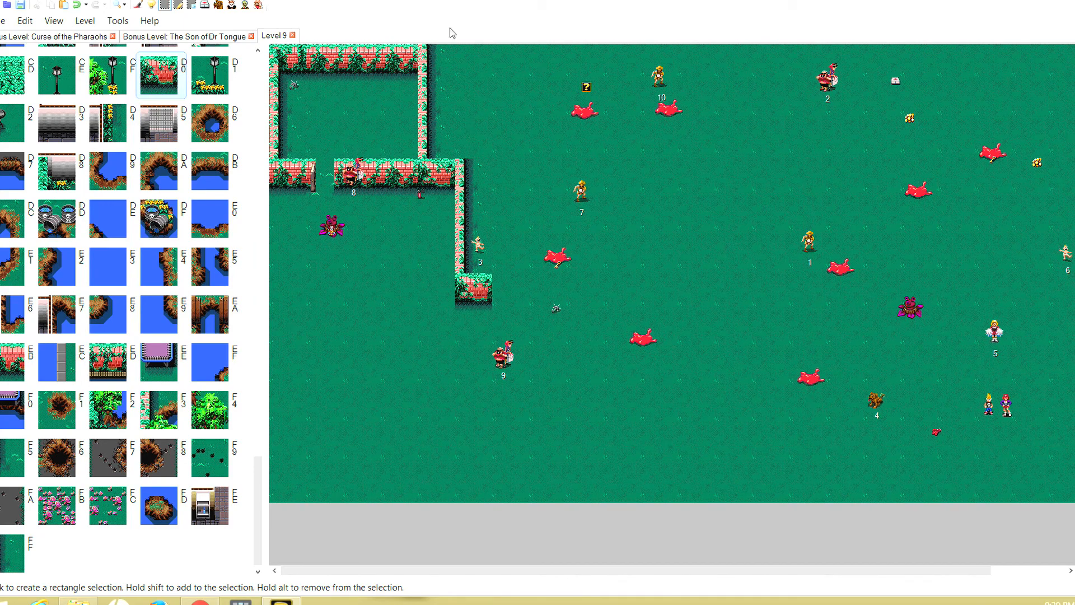
Place tree-trunk wall tile 6B at the top of the downward wall, with treetop tile 6E in the cell above it.
{"action": "left_click", "coordinate": [231, 5]}
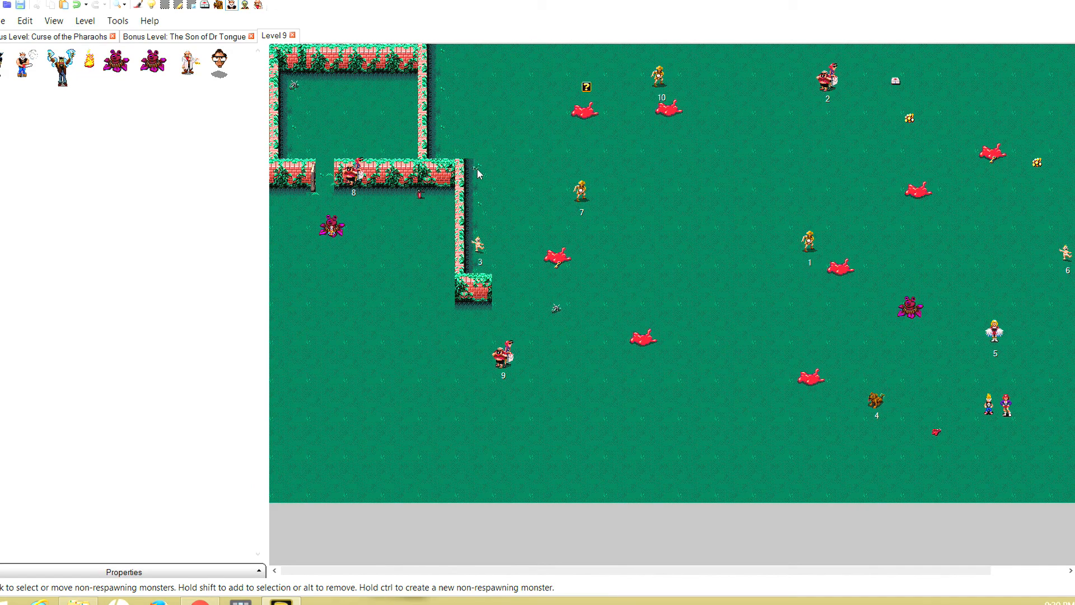
{"action": "left_click", "coordinate": [165, 5]}
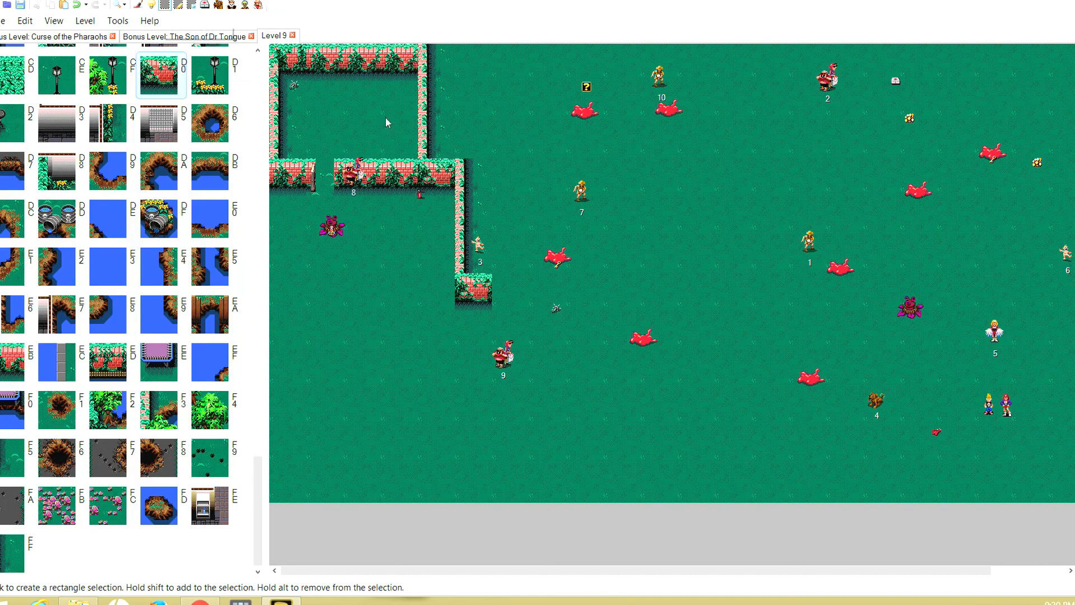
{"action": "left_click", "coordinate": [475, 174]}
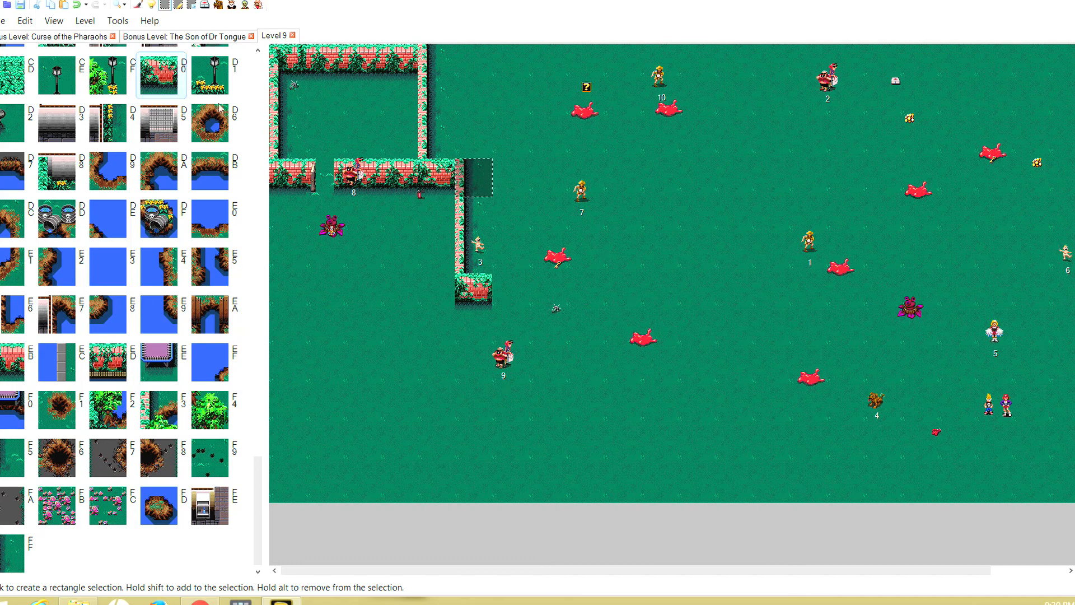
{"action": "left_click", "coordinate": [257, 76]}
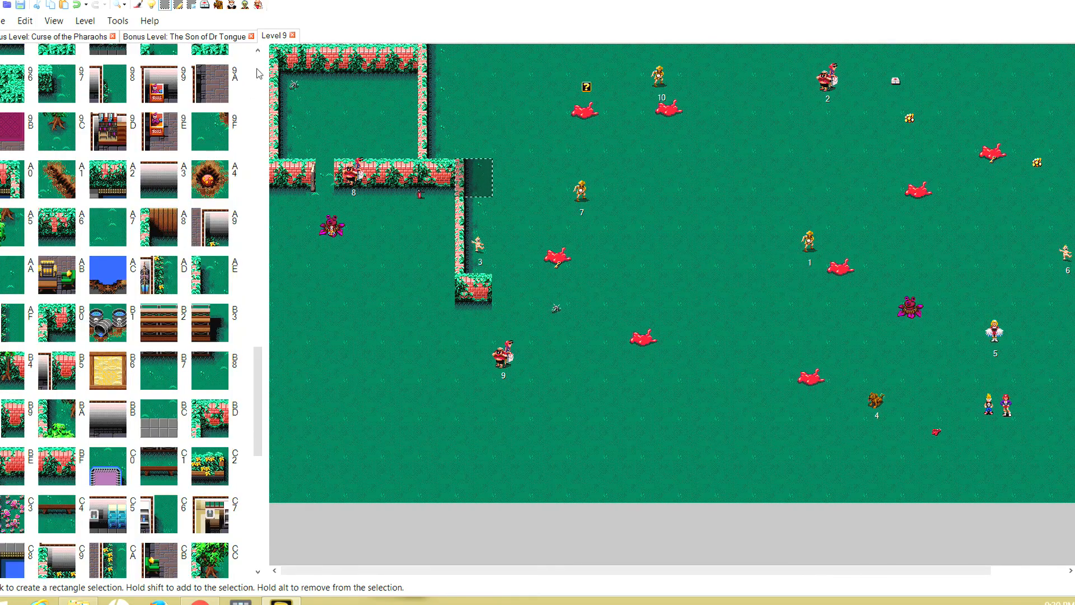
{"action": "left_click", "coordinate": [258, 74]}
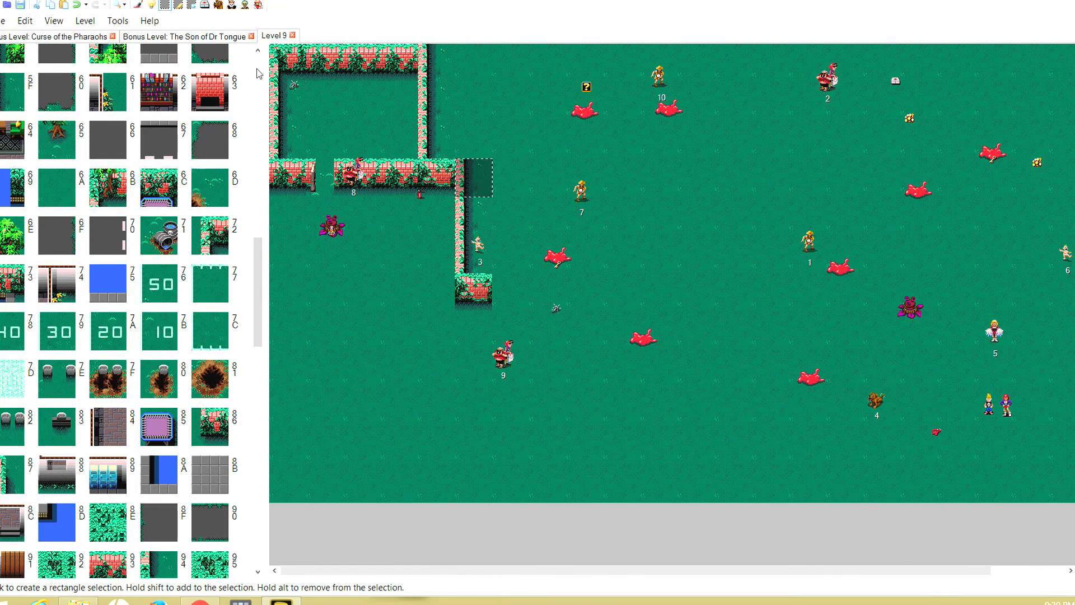
{"action": "left_click", "coordinate": [121, 193]}
{"action": "left_click", "coordinate": [460, 165]}
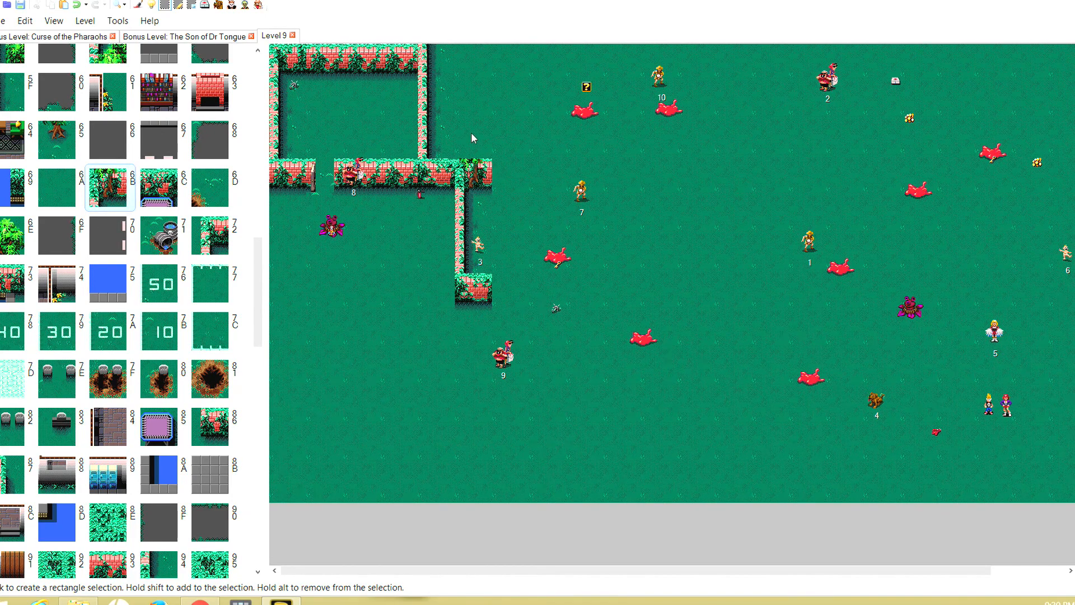
{"action": "left_click", "coordinate": [471, 140]}
{"action": "left_click", "coordinate": [12, 235]}
Extend the wall to the right of the tree trunk by two cells, using tile 6C followed by tile BF.
{"action": "left_click_drag", "start_coordinate": [510, 172], "coordinate": [550, 179]}
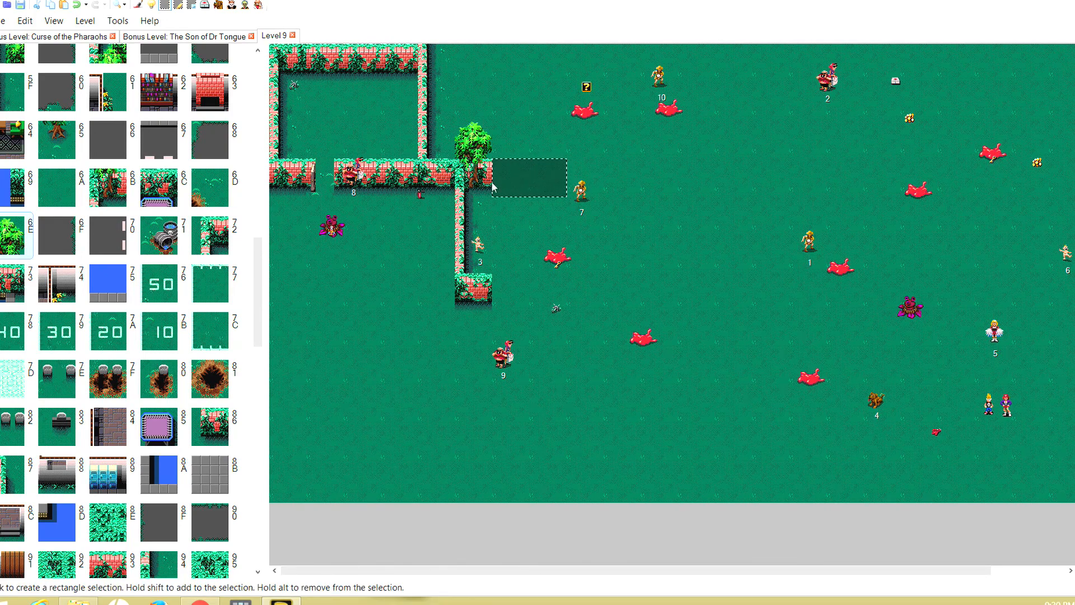
{"action": "left_click", "coordinate": [159, 199]}
{"action": "left_click", "coordinate": [550, 178]}
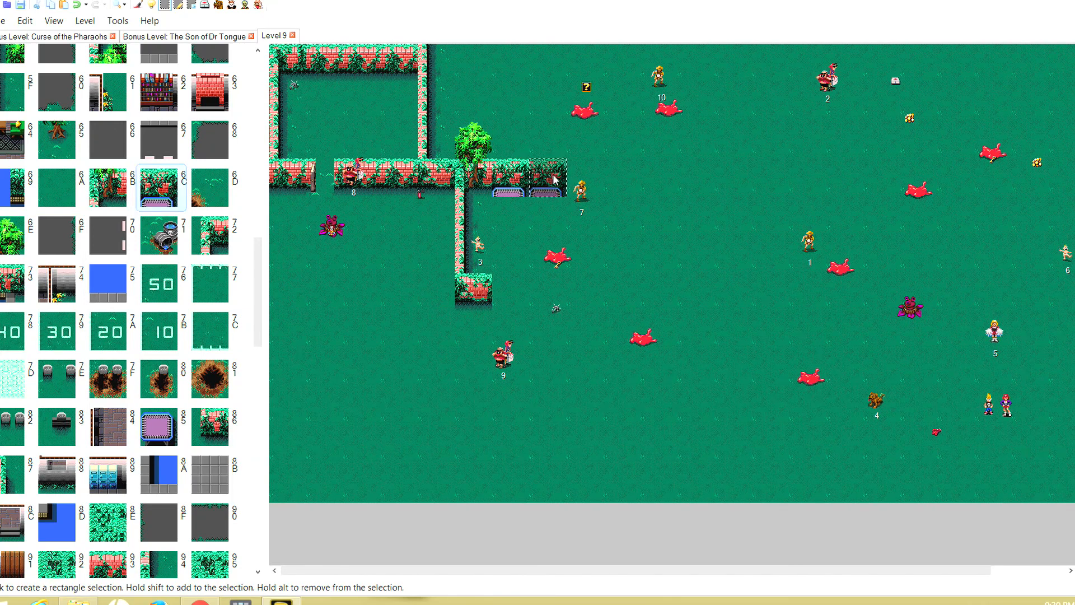
{"action": "left_click", "coordinate": [260, 562]}
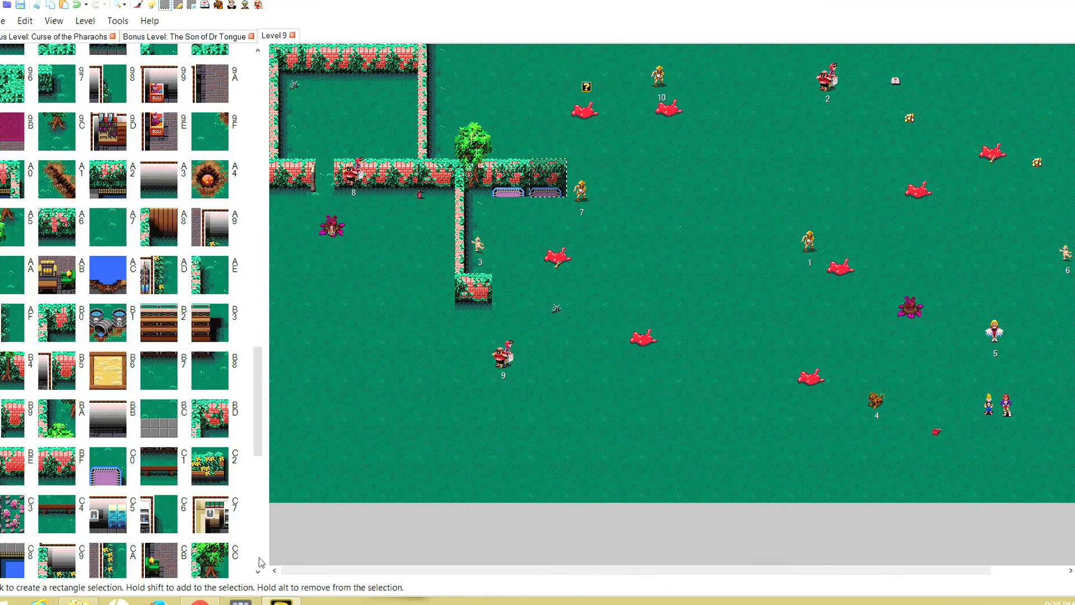
{"action": "left_click", "coordinate": [59, 464]}
{"action": "left_click", "coordinate": [579, 172]}
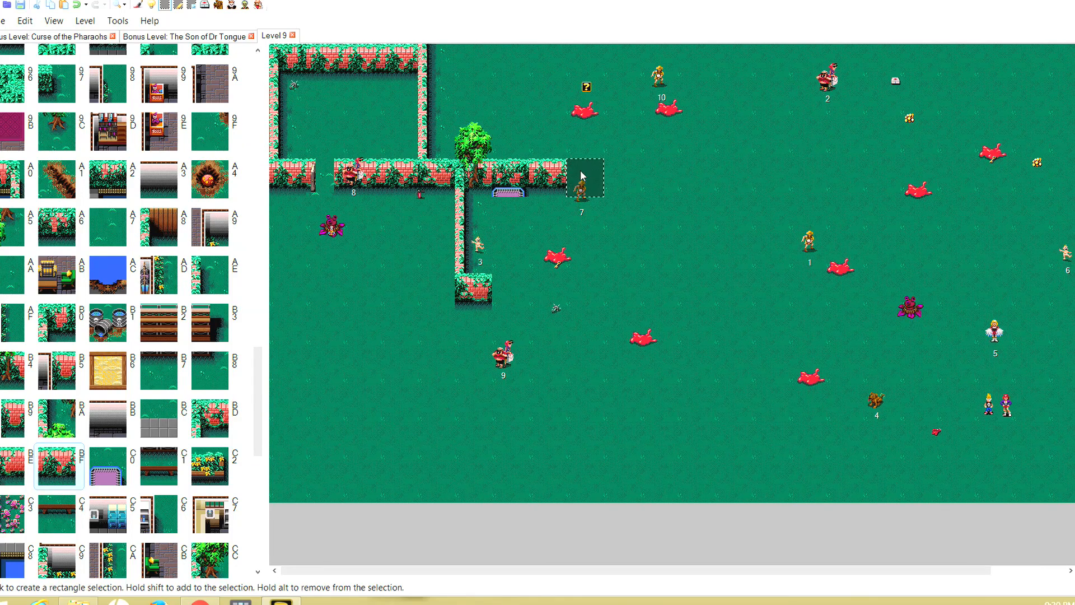
Complete the trampoline by placing tile EE in the cell directly below wall tile 6C.
{"action": "left_click", "coordinate": [503, 216]}
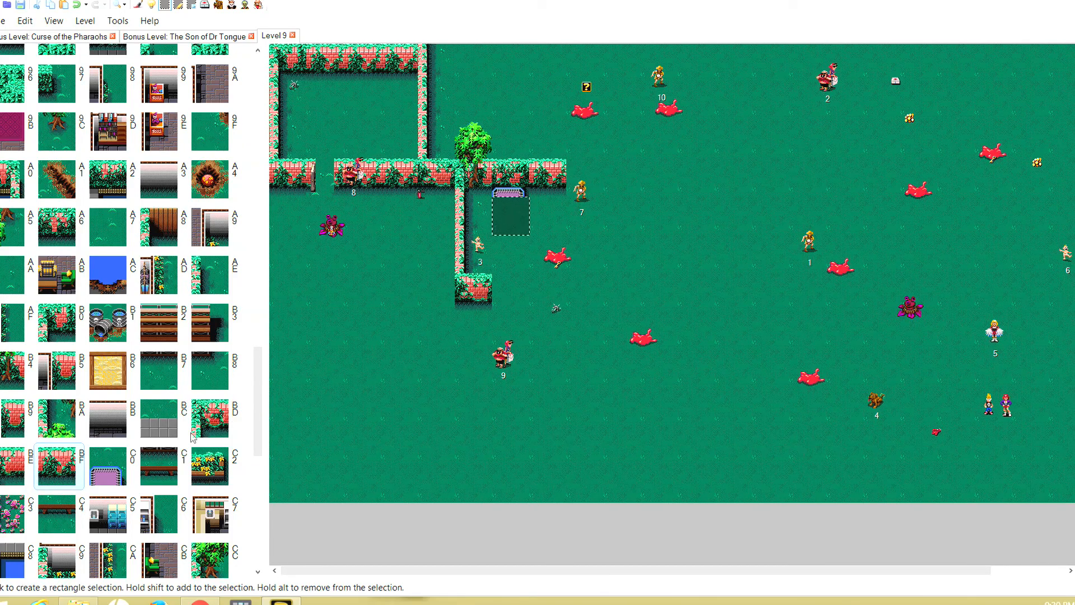
{"action": "left_click", "coordinate": [258, 74]}
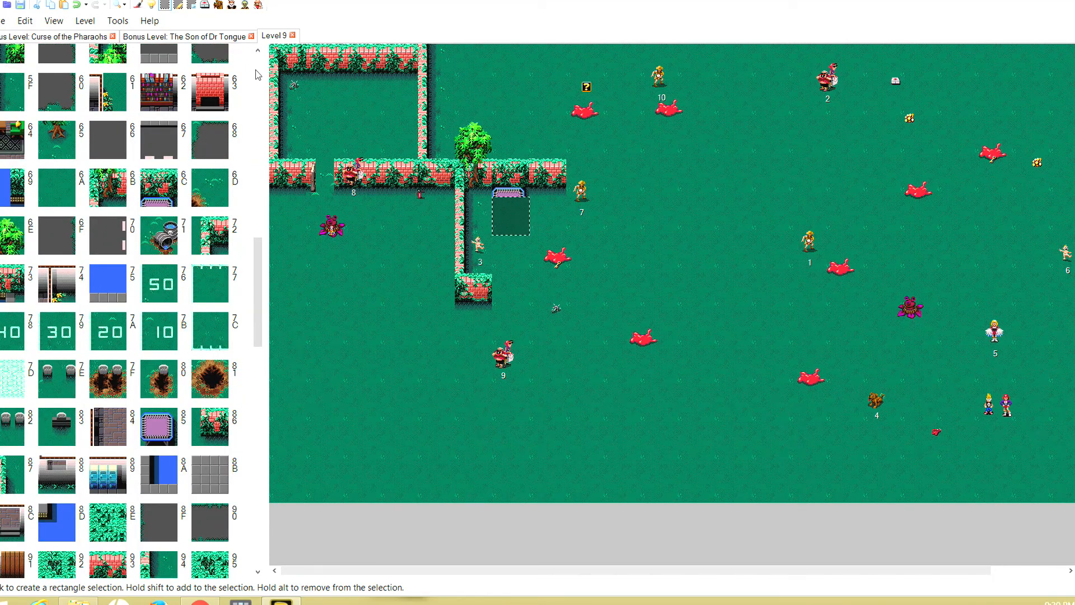
{"action": "left_click", "coordinate": [258, 74]}
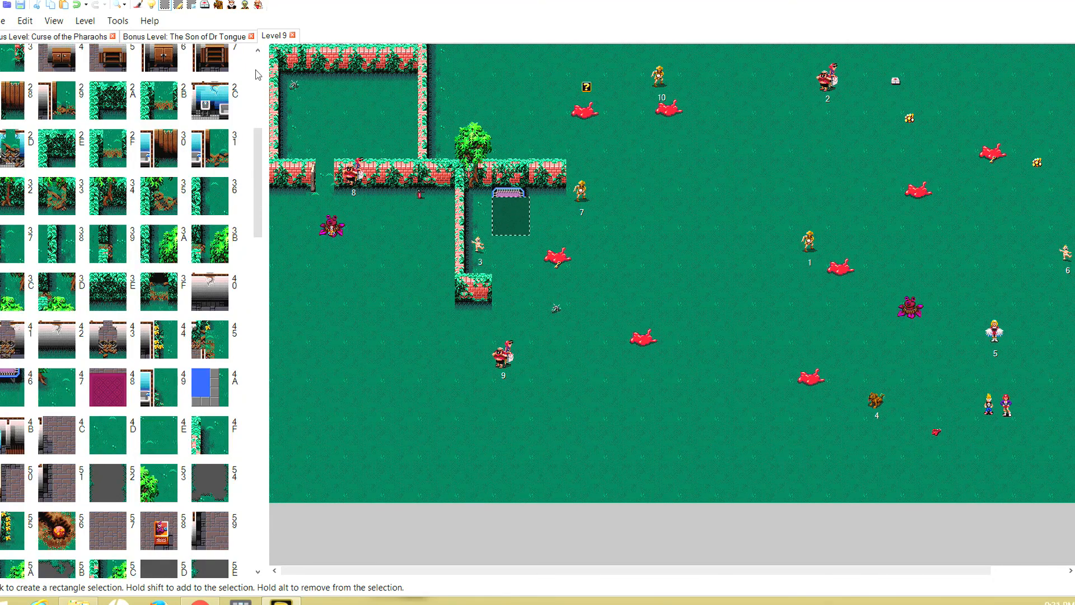
{"action": "left_click", "coordinate": [258, 560]}
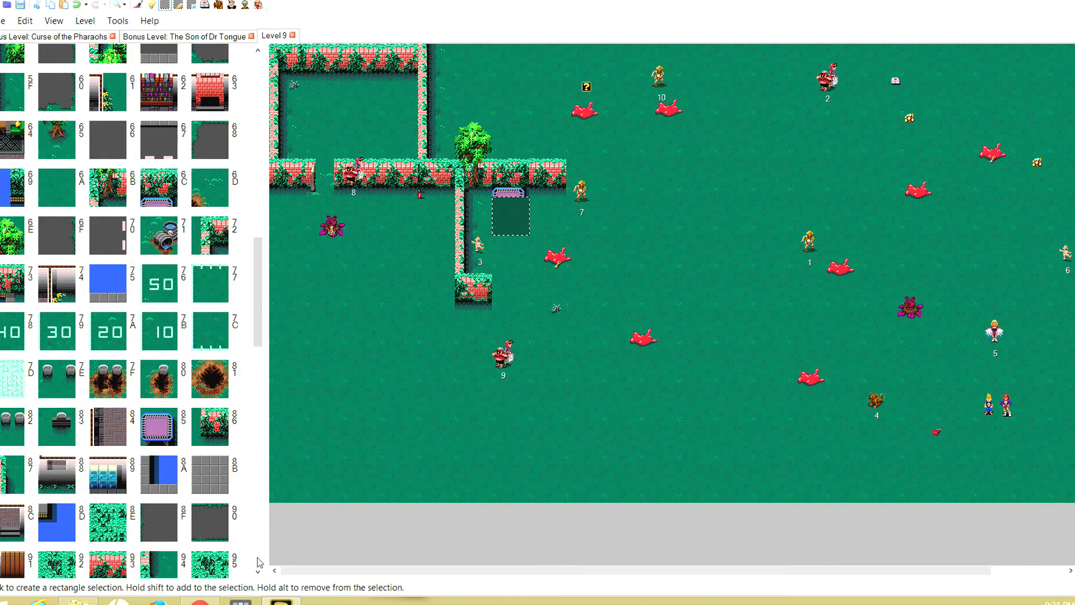
{"action": "left_click", "coordinate": [260, 562]}
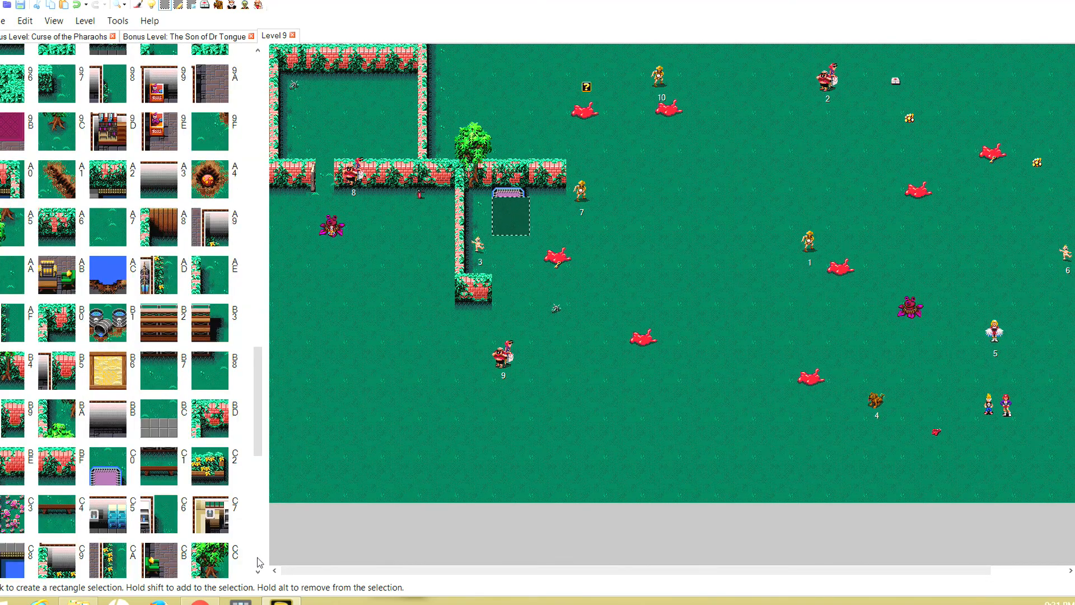
{"action": "left_click", "coordinate": [260, 562]}
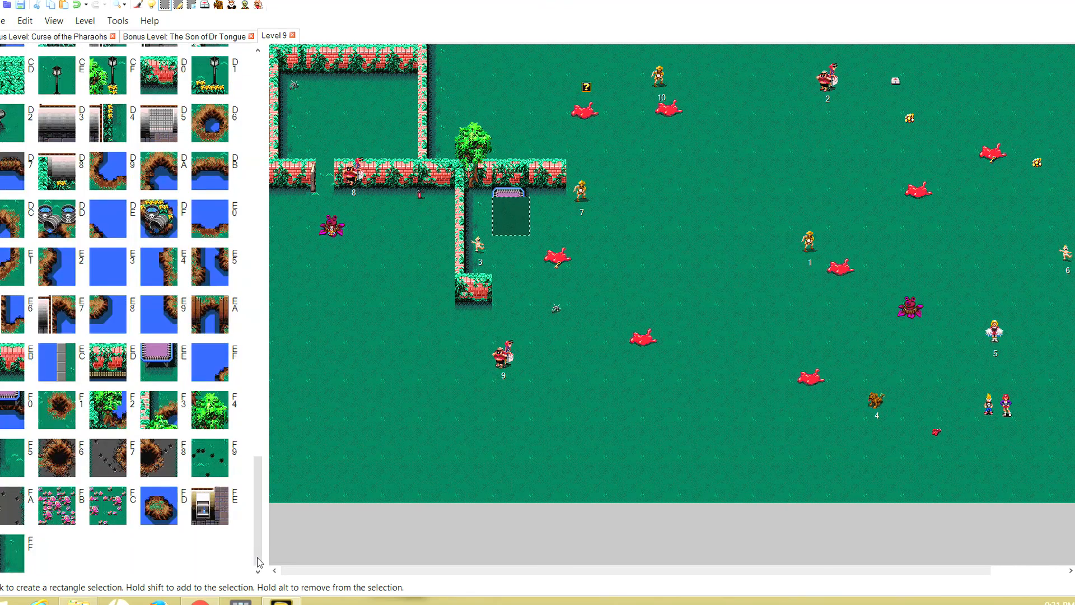
{"action": "left_click", "coordinate": [159, 361]}
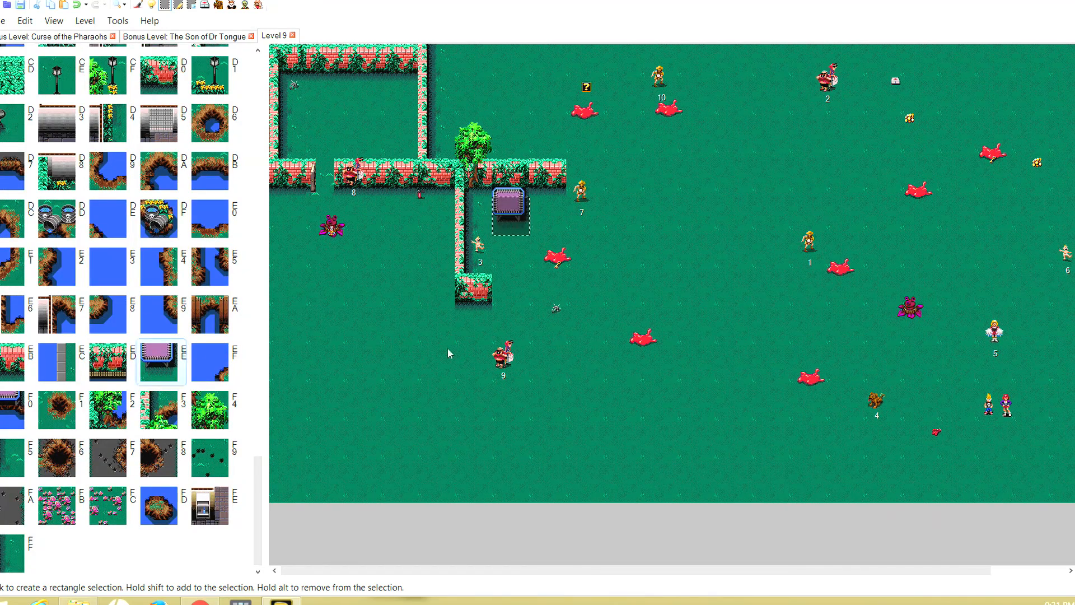
{"action": "left_click", "coordinate": [588, 174]}
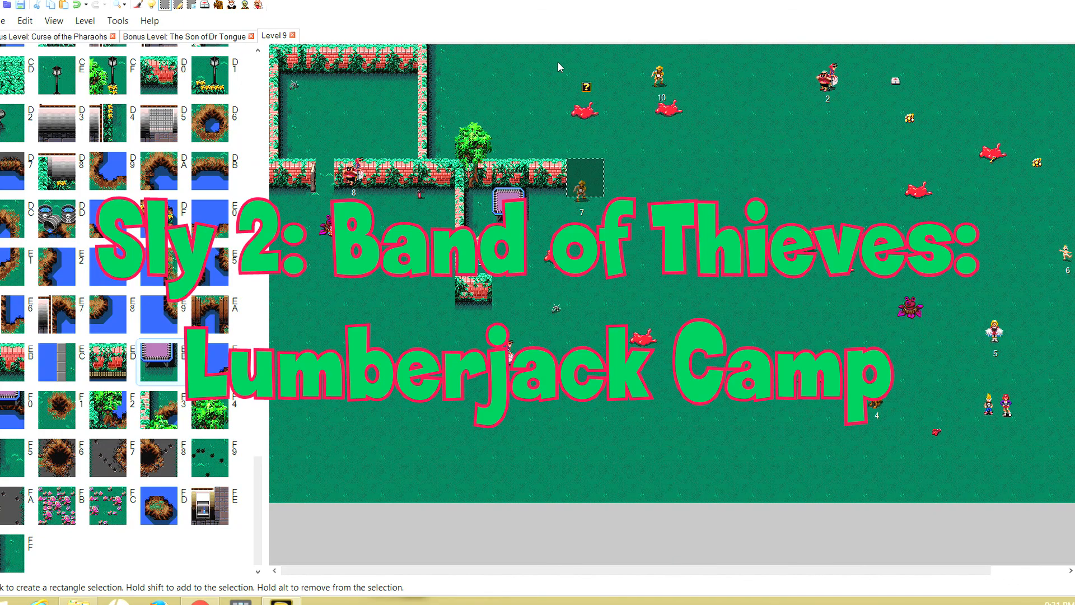
Place a separate three-cell horizontal wall of tile EB, starting two rows above the lower wall's right end.
{"action": "left_click", "coordinate": [540, 99]}
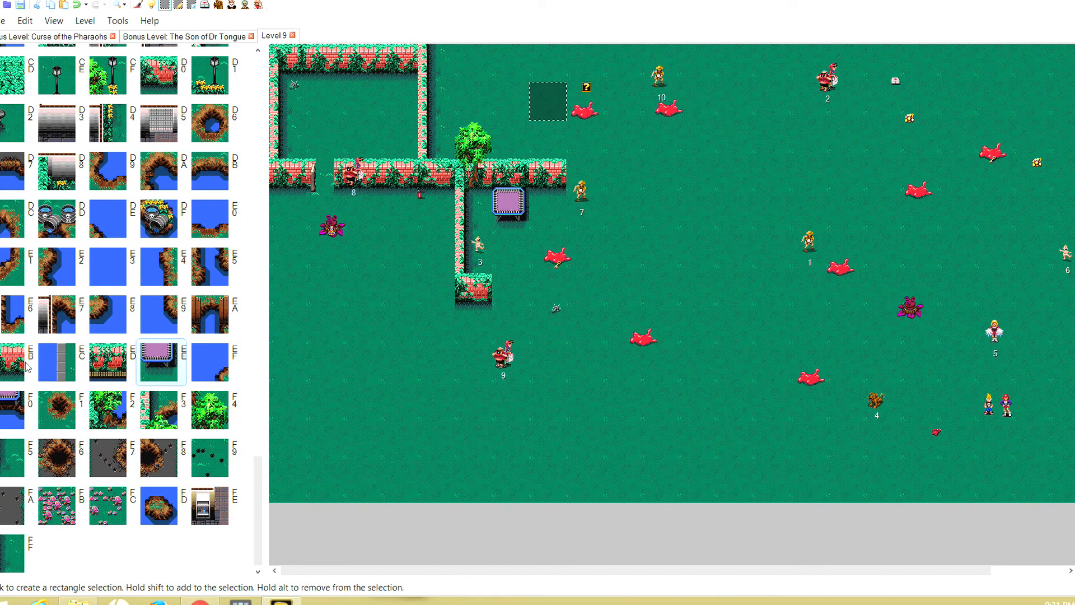
{"action": "left_click_drag", "start_coordinate": [532, 84], "coordinate": [638, 118]}
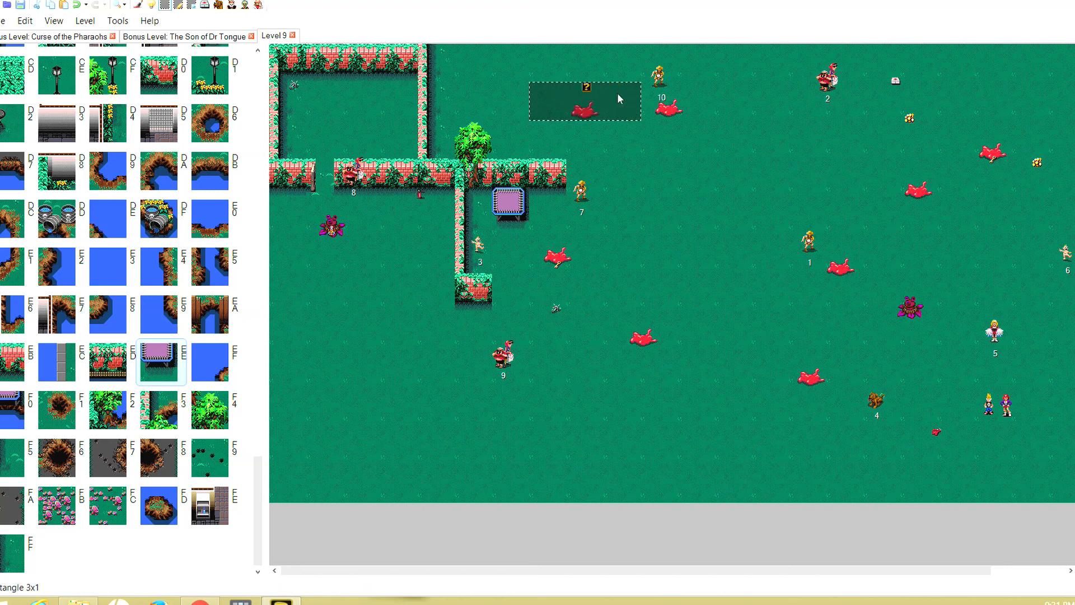
{"action": "left_click", "coordinate": [14, 363]}
{"action": "left_click", "coordinate": [625, 138]}
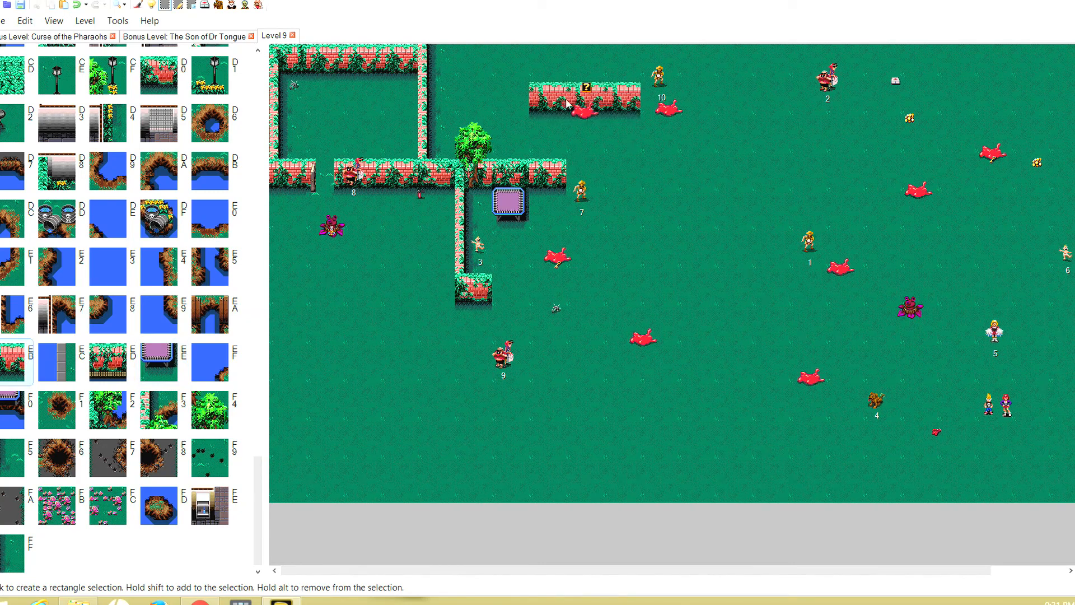
Add corner tile D0 at the left end of the new three-cell wall and vertical wall tile FF in the cell above it.
{"action": "left_click", "coordinate": [520, 88]}
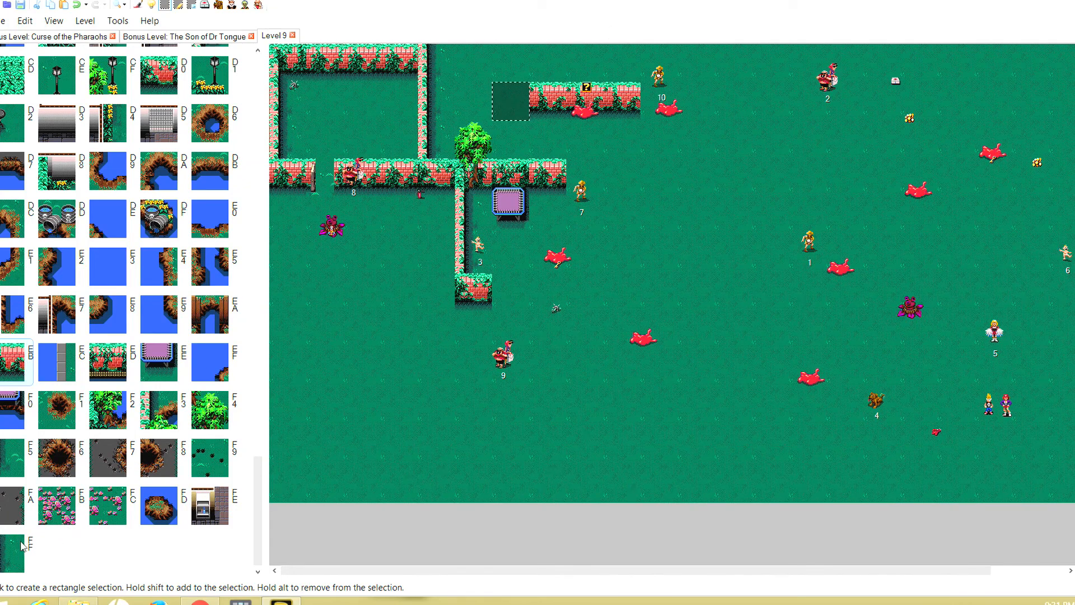
{"action": "left_click", "coordinate": [537, 58]}
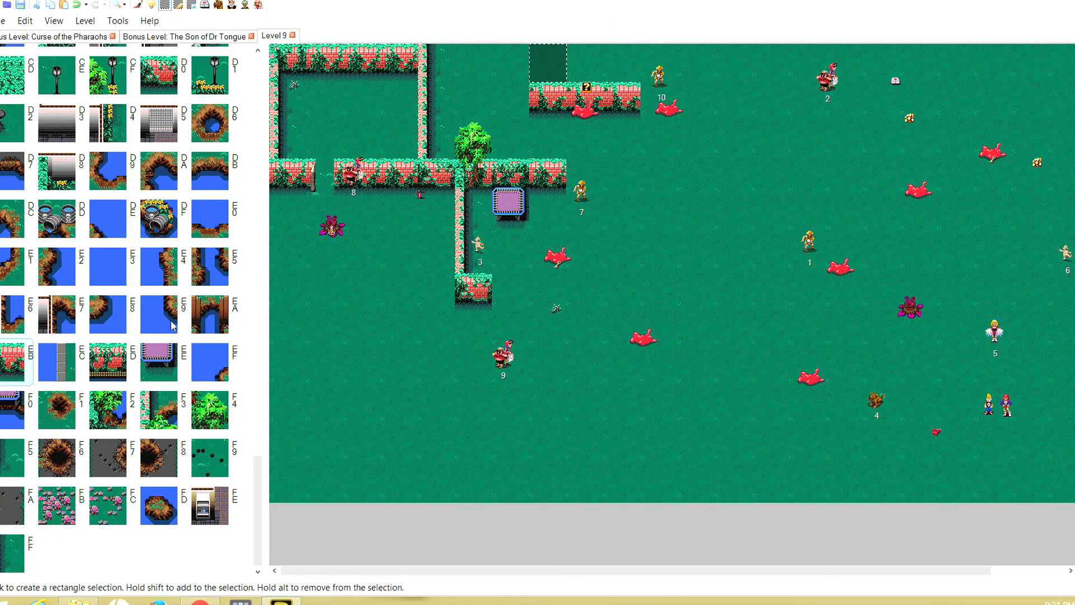
{"action": "left_click", "coordinate": [518, 62]}
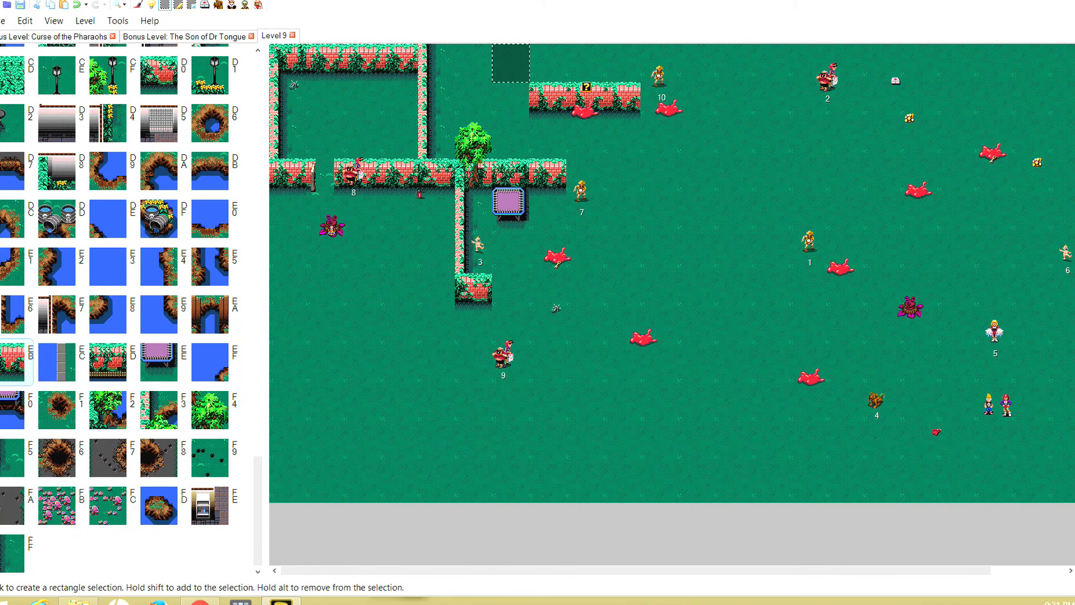
{"action": "left_click", "coordinate": [6, 546]}
{"action": "left_click", "coordinate": [519, 107]}
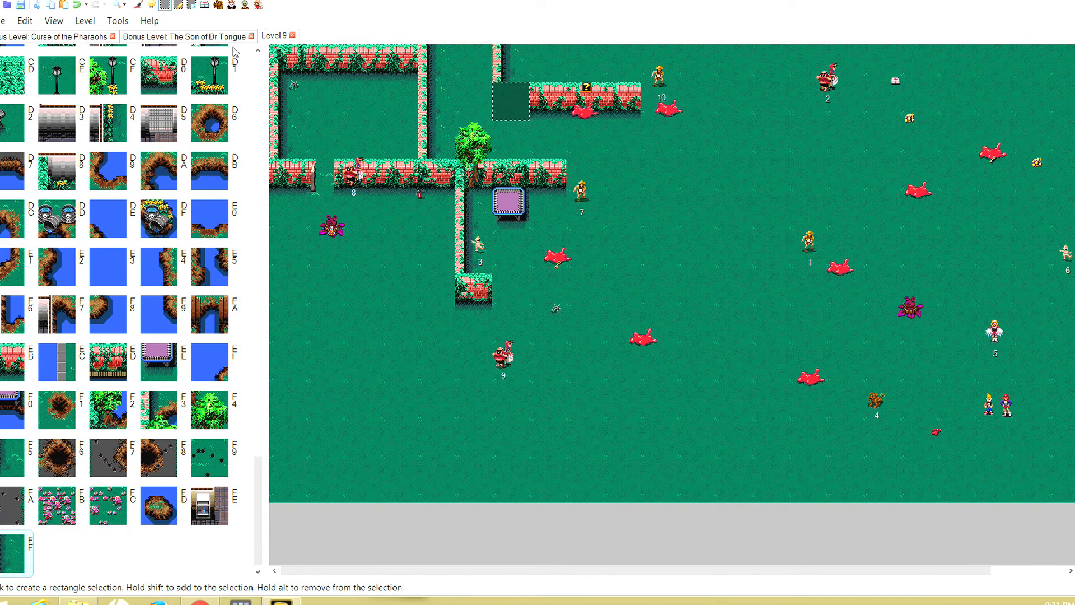
{"action": "left_click", "coordinate": [157, 63]}
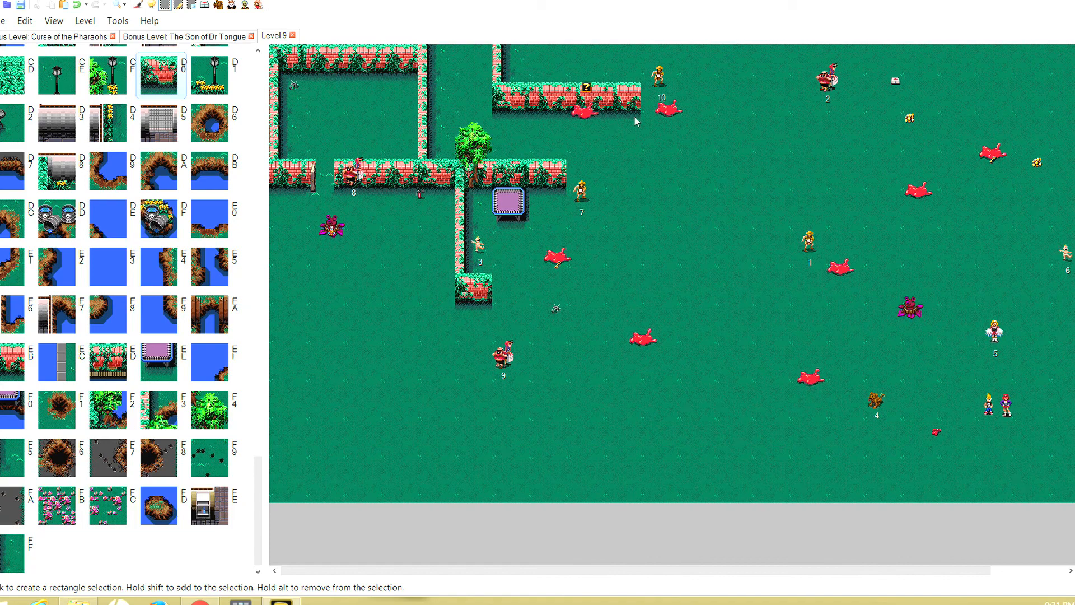
Try house-wall tile D8 in the cell above the new wall's left corner.
{"action": "left_click", "coordinate": [504, 58]}
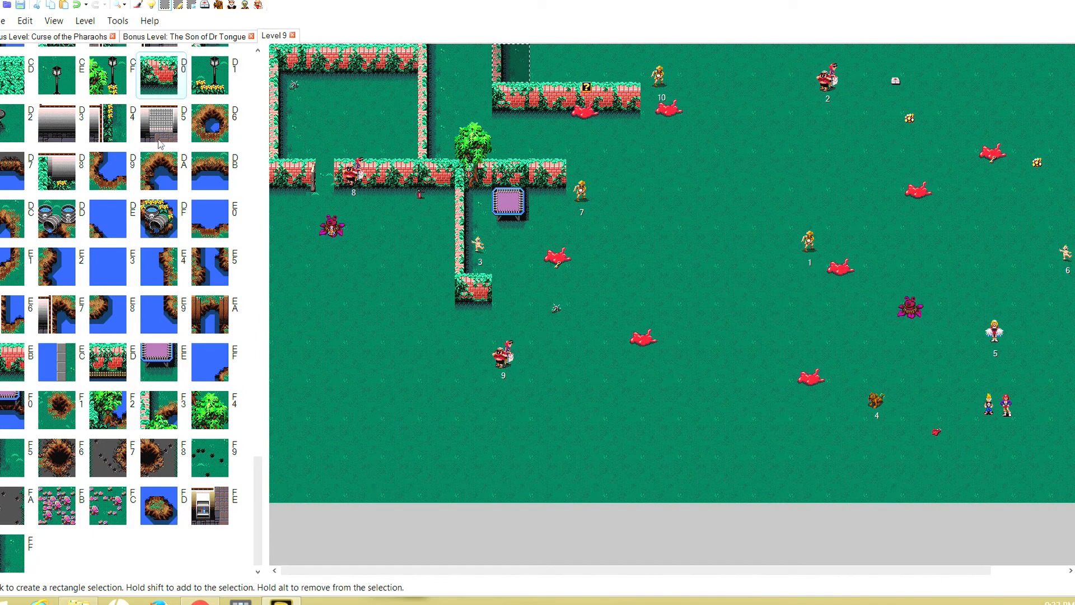
{"action": "left_click", "coordinate": [63, 171]}
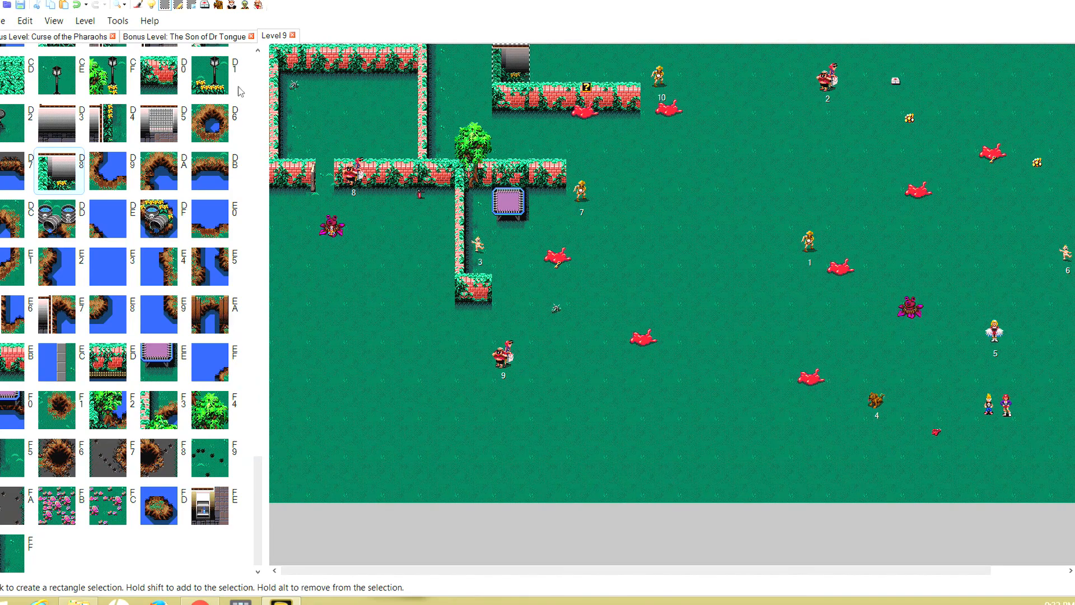
{"action": "left_click", "coordinate": [580, 113]}
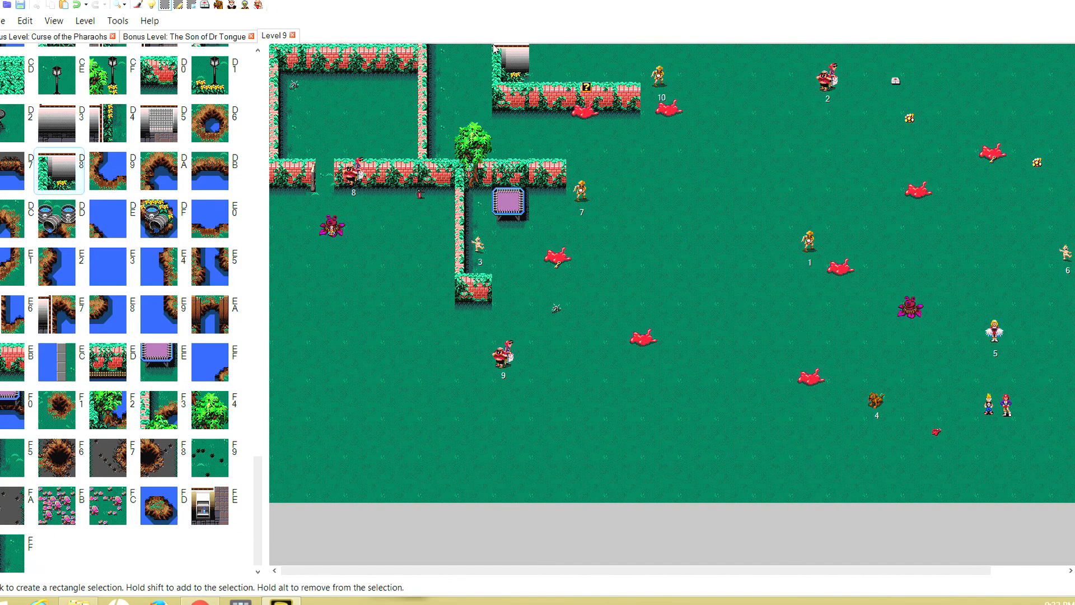
Set the cell above the new wall's left corner to house-wall tile C9.
{"action": "left_click", "coordinate": [258, 51]}
{"action": "left_click", "coordinate": [257, 52]}
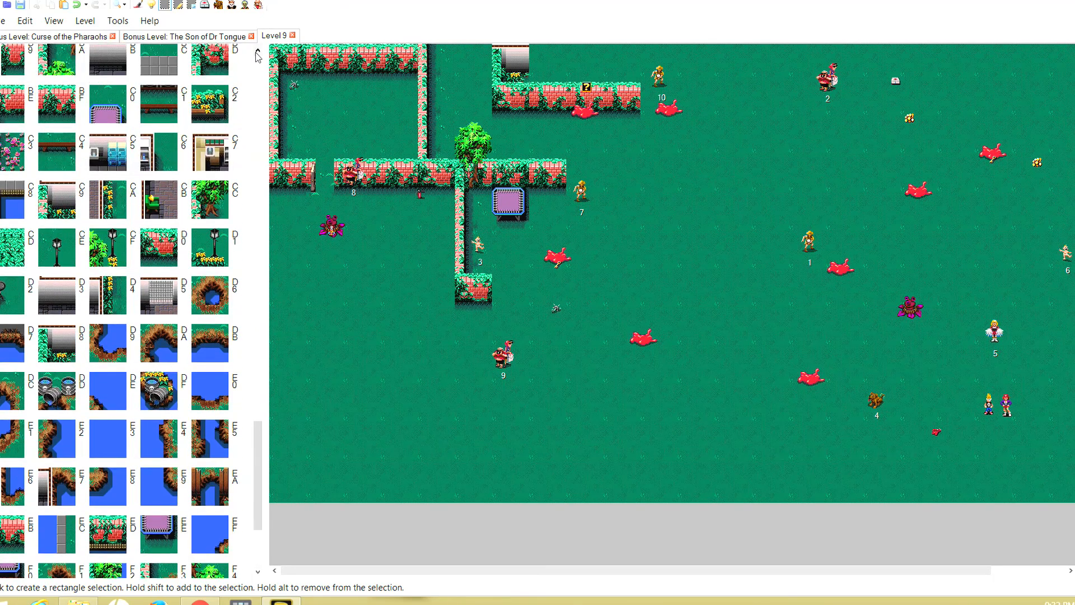
{"action": "left_click", "coordinate": [510, 64]}
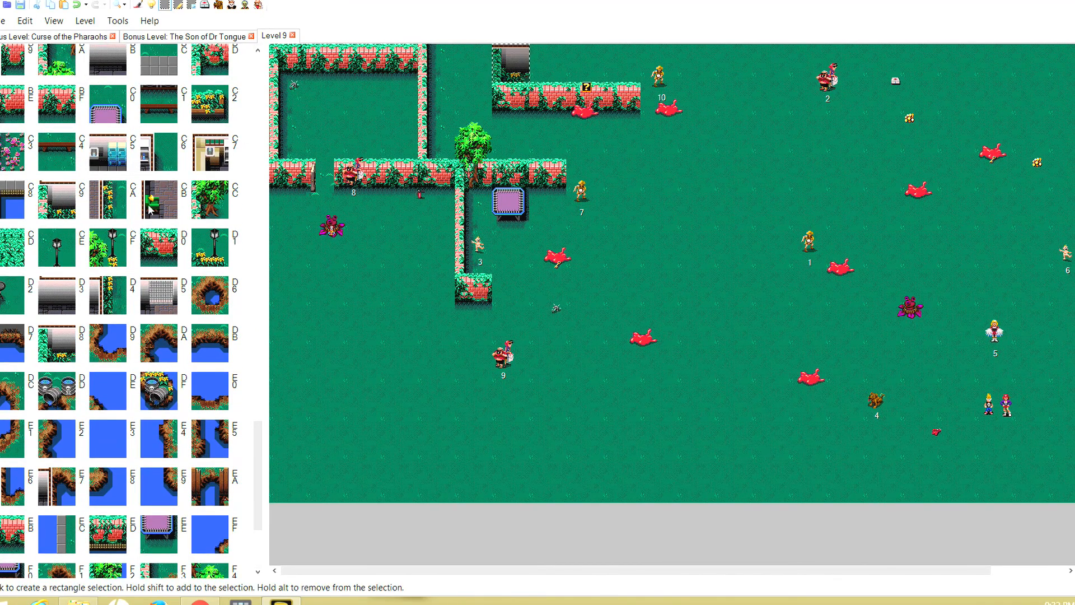
{"action": "left_click", "coordinate": [58, 198]}
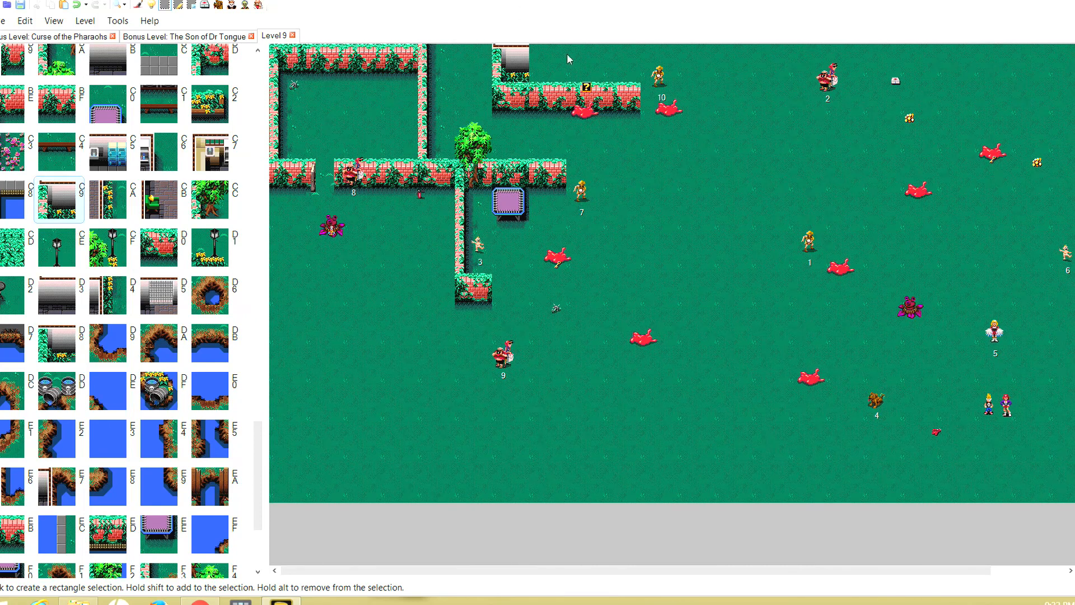
Fill the three cells right of house-wall tile C9, above the three-cell brick wall, with house-wall tile A3.
{"action": "left_click_drag", "start_coordinate": [567, 54], "coordinate": [608, 59]}
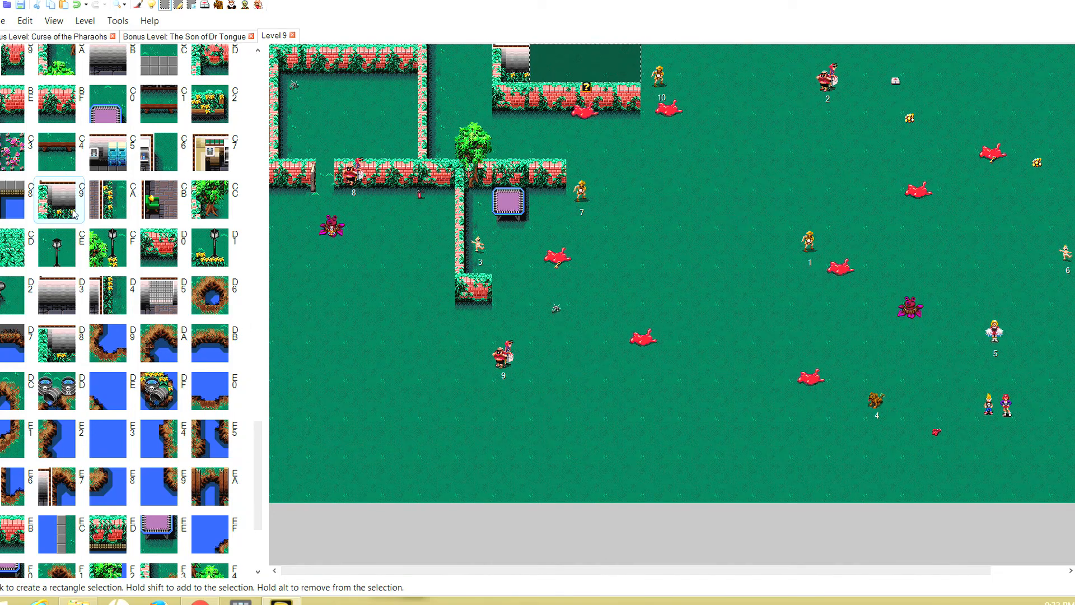
{"action": "left_click", "coordinate": [257, 51]}
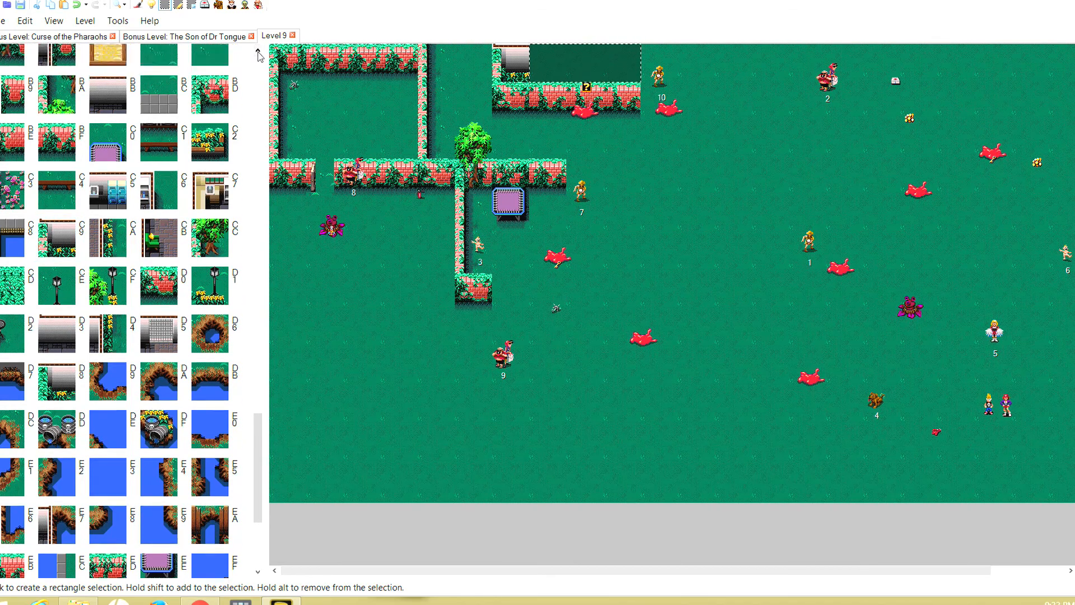
{"action": "scroll", "coordinate": [258, 50], "scroll_direction": "up", "scroll_amount": 7}
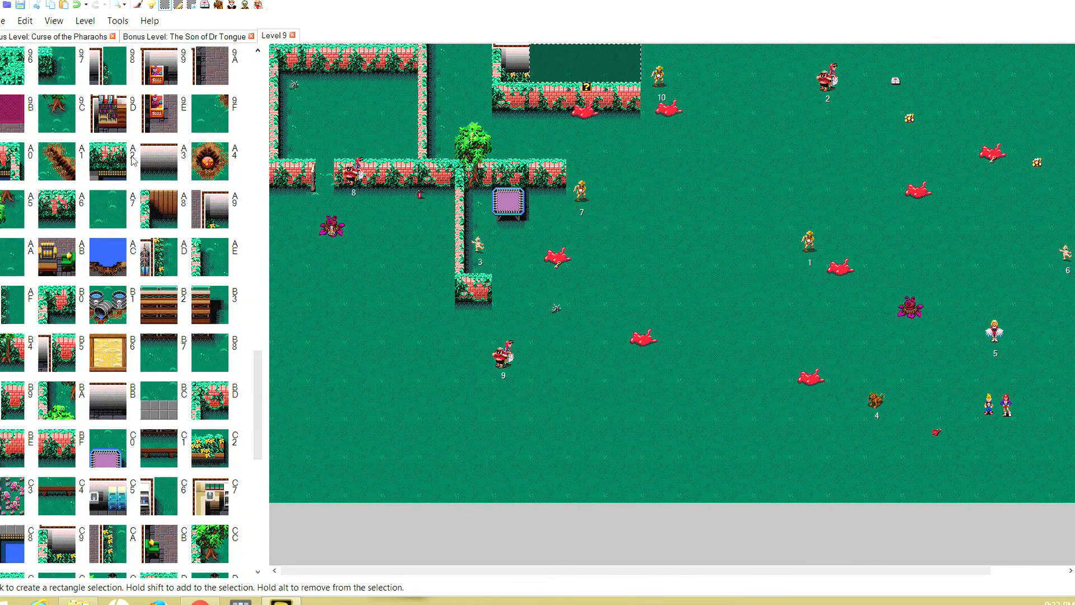
{"action": "left_click", "coordinate": [159, 162]}
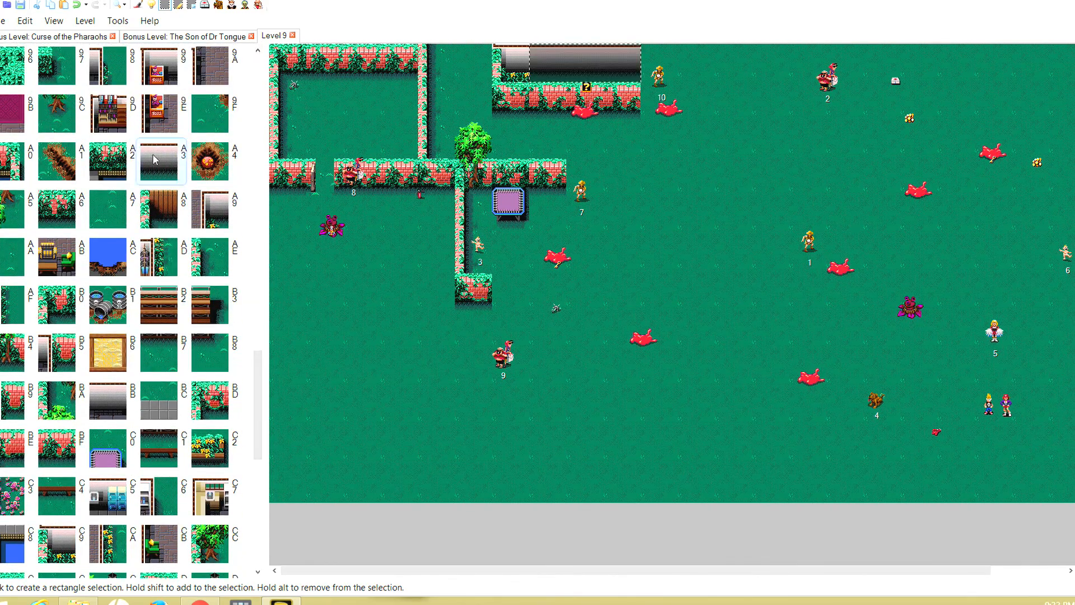
{"action": "left_click", "coordinate": [637, 64]}
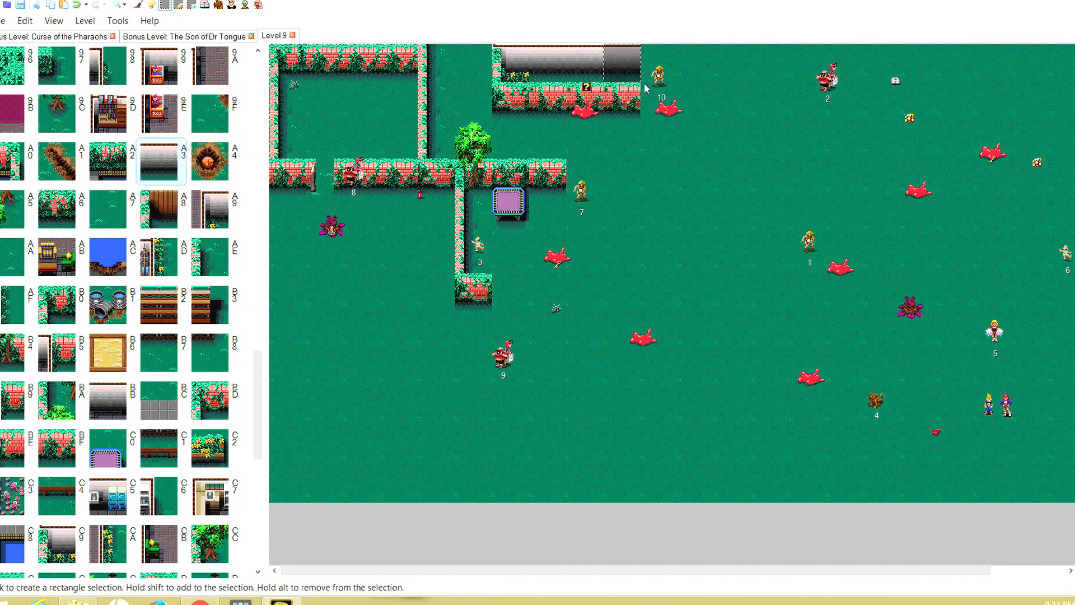
Set the cell just right of the A3 house wall to wooden wall tile 91.
{"action": "left_click", "coordinate": [648, 62]}
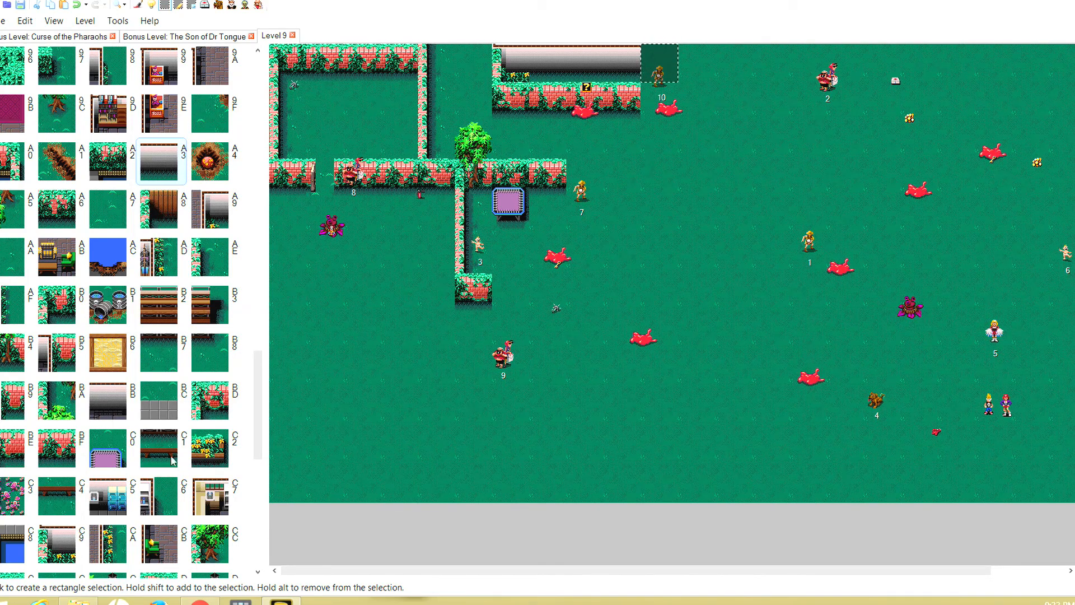
{"action": "left_click", "coordinate": [255, 557]}
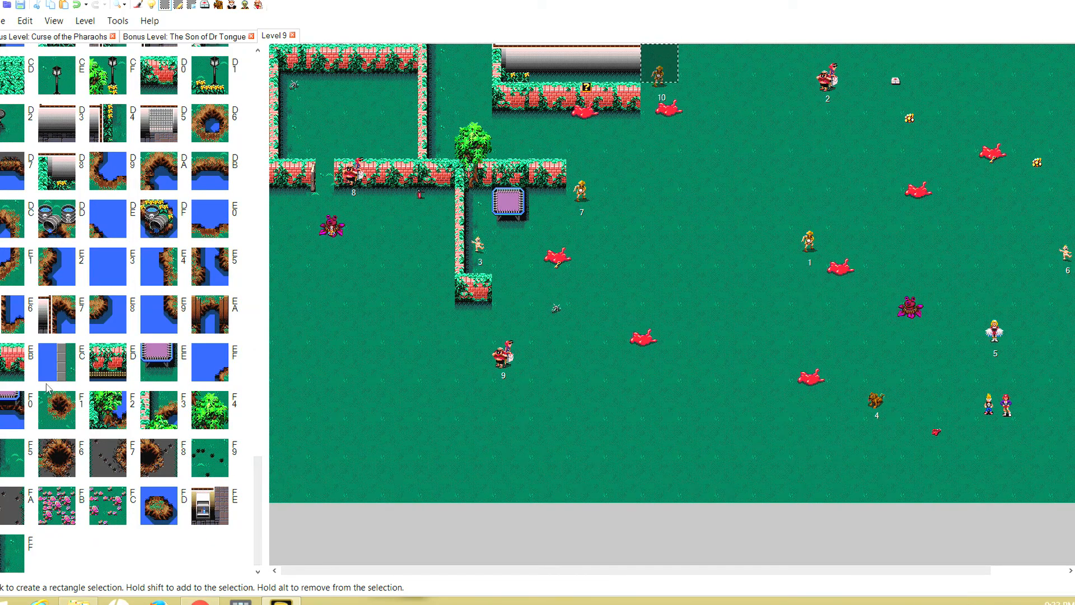
{"action": "left_click", "coordinate": [257, 51]}
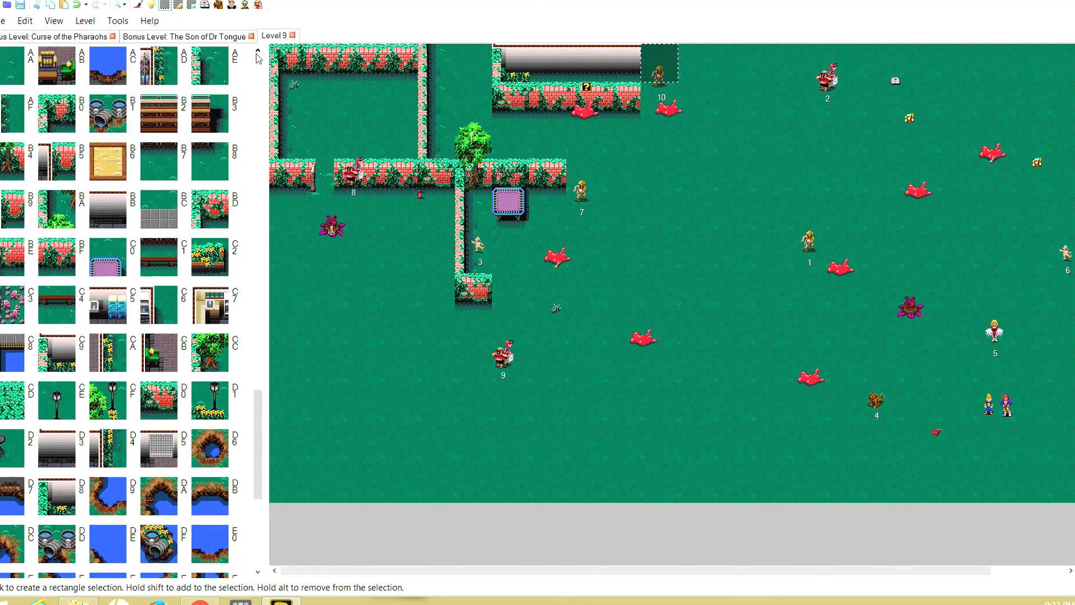
{"action": "left_click", "coordinate": [258, 52]}
{"action": "left_click", "coordinate": [258, 52]}
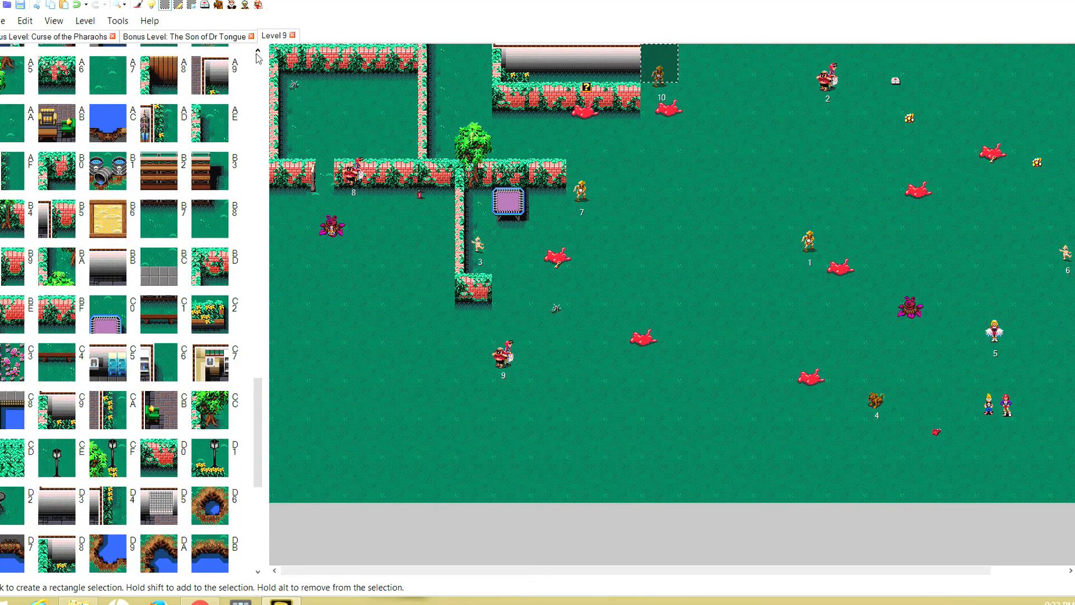
{"action": "left_click", "coordinate": [258, 51]}
{"action": "left_click", "coordinate": [258, 52]}
{"action": "left_click", "coordinate": [257, 52]}
{"action": "left_click", "coordinate": [258, 51]}
{"action": "left_click", "coordinate": [258, 51]}
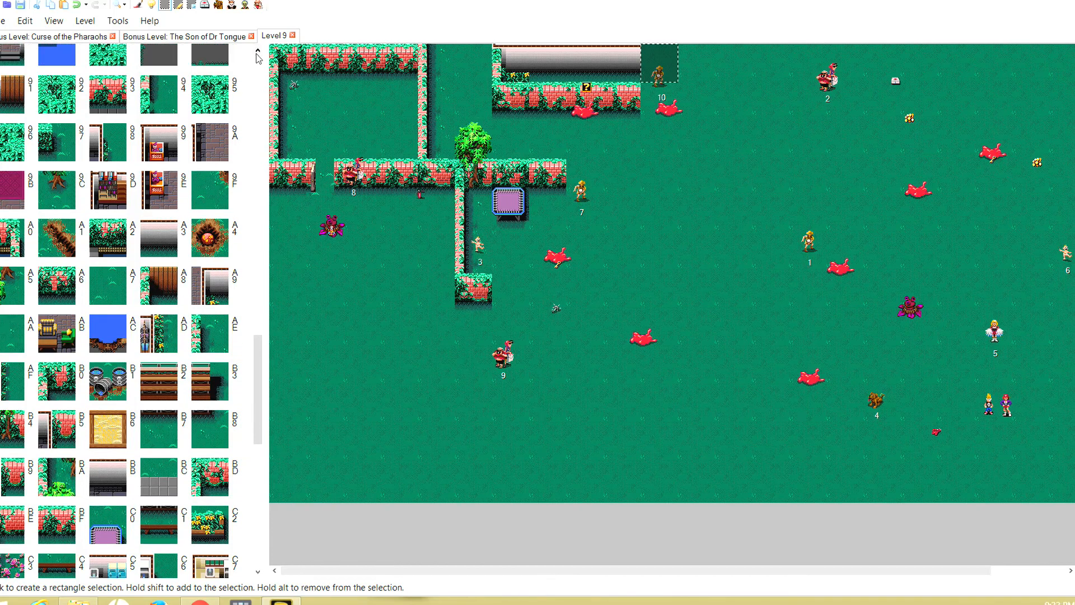
{"action": "left_click", "coordinate": [257, 52]}
{"action": "left_click", "coordinate": [257, 52]}
{"action": "left_click", "coordinate": [257, 51]}
{"action": "left_click", "coordinate": [257, 52]}
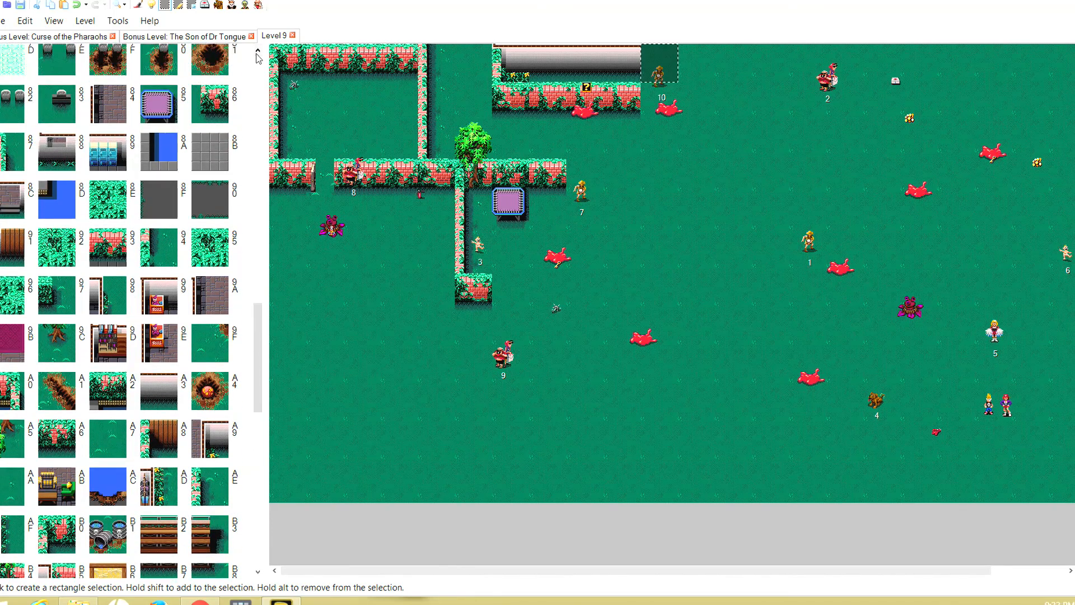
{"action": "left_click", "coordinate": [258, 52]}
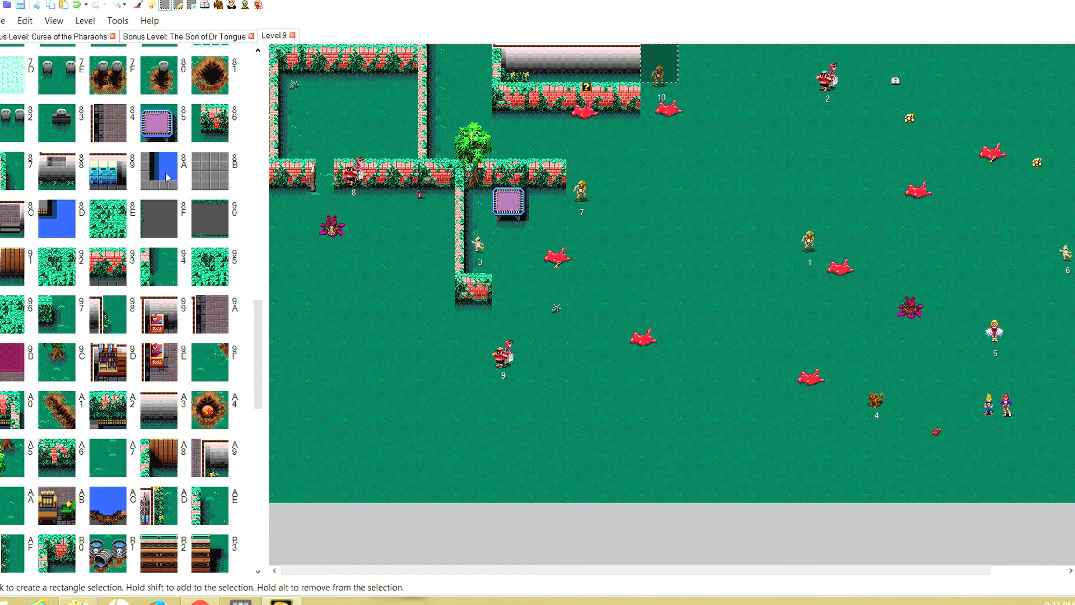
{"action": "left_click", "coordinate": [17, 271]}
Add a two-cell vertical wall of tile FF immediately right of the wooden tile, running down to the brick wall's row.
{"action": "left_click", "coordinate": [727, 133]}
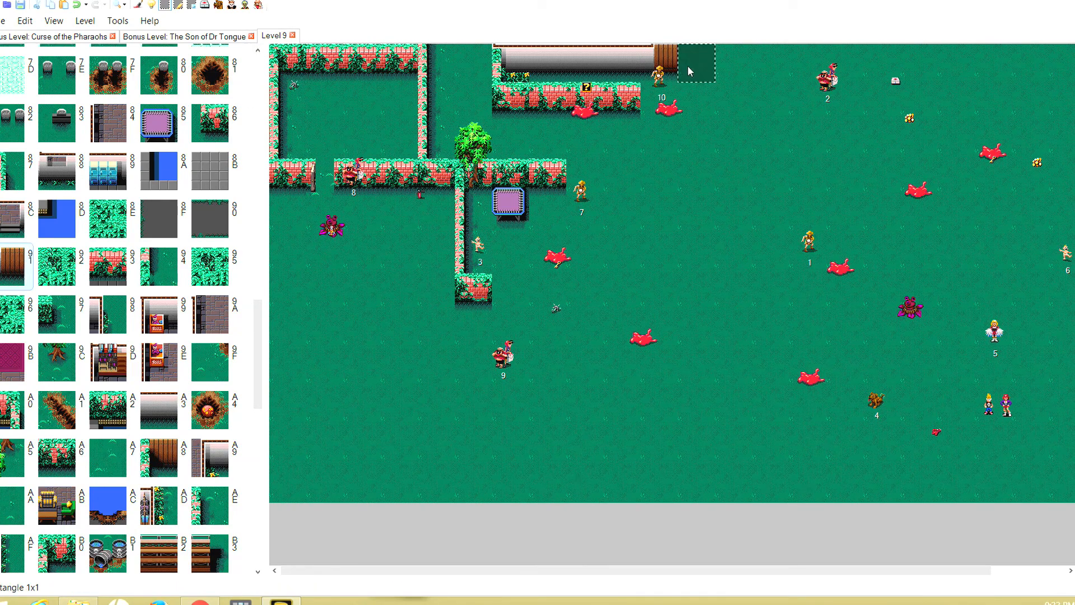
{"action": "left_click_drag", "start_coordinate": [689, 54], "coordinate": [709, 115]}
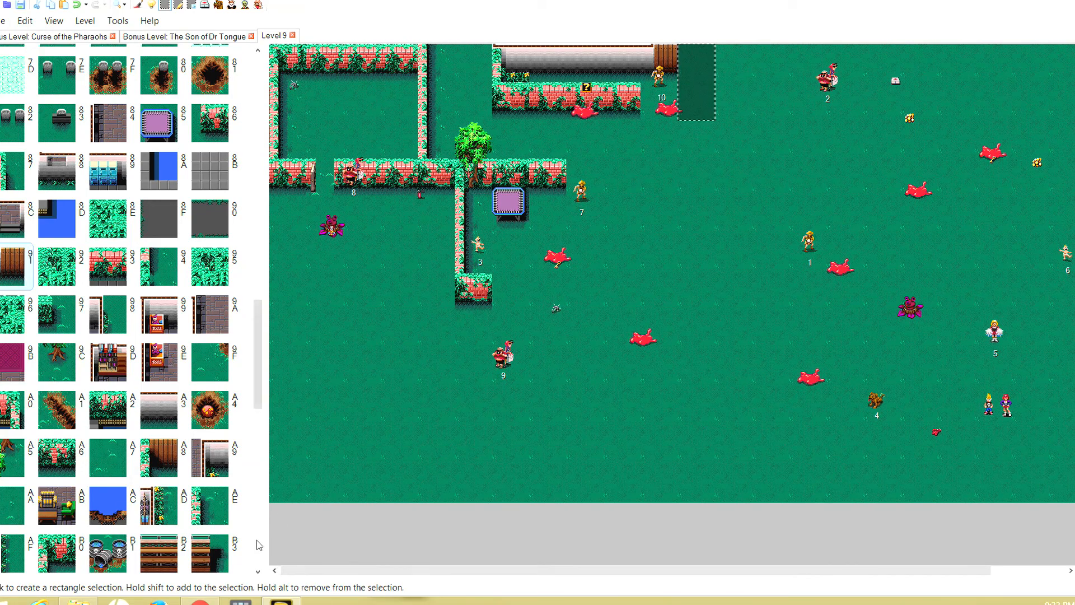
{"action": "left_click", "coordinate": [259, 556]}
{"action": "left_click", "coordinate": [259, 556]}
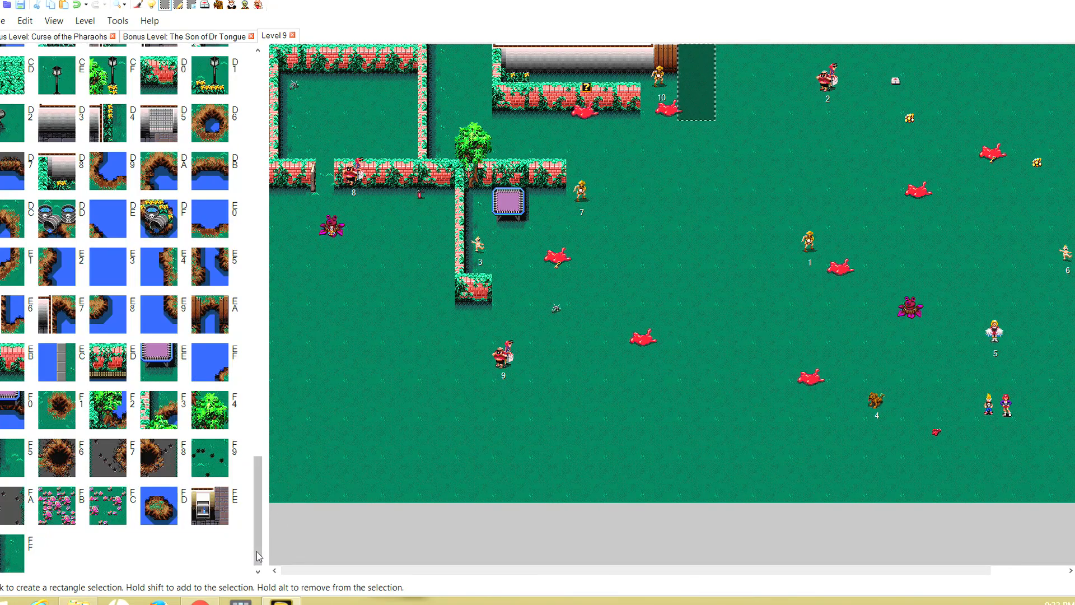
{"action": "left_click", "coordinate": [17, 553]}
{"action": "left_click_drag", "start_coordinate": [685, 105], "coordinate": [680, 105]}
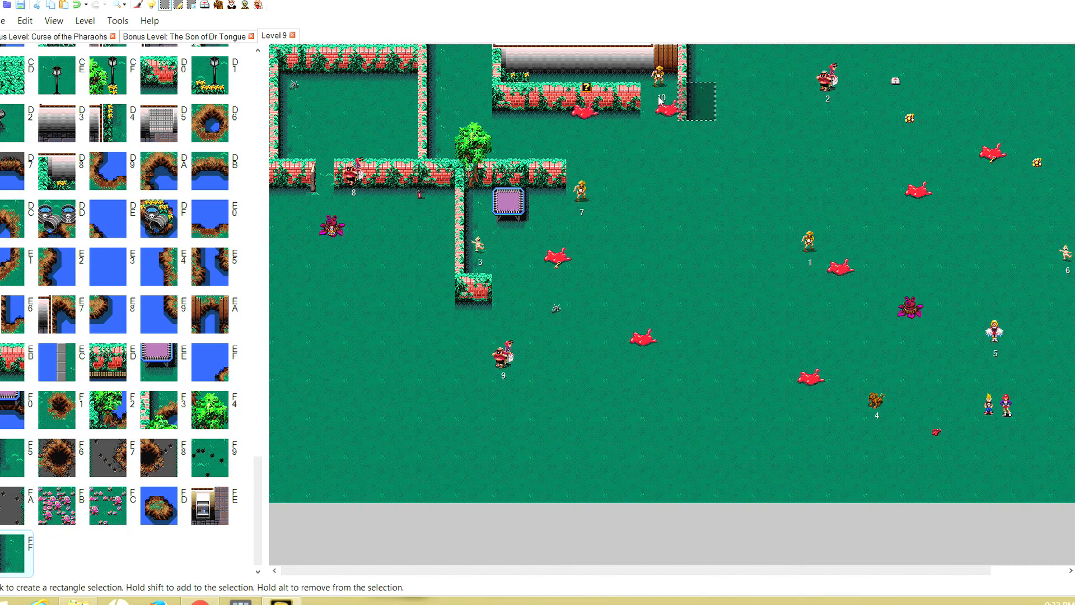
Extend the house's lower brick wall one cell right with tile EB and close its right corner with tile F5.
{"action": "left_click", "coordinate": [664, 104]}
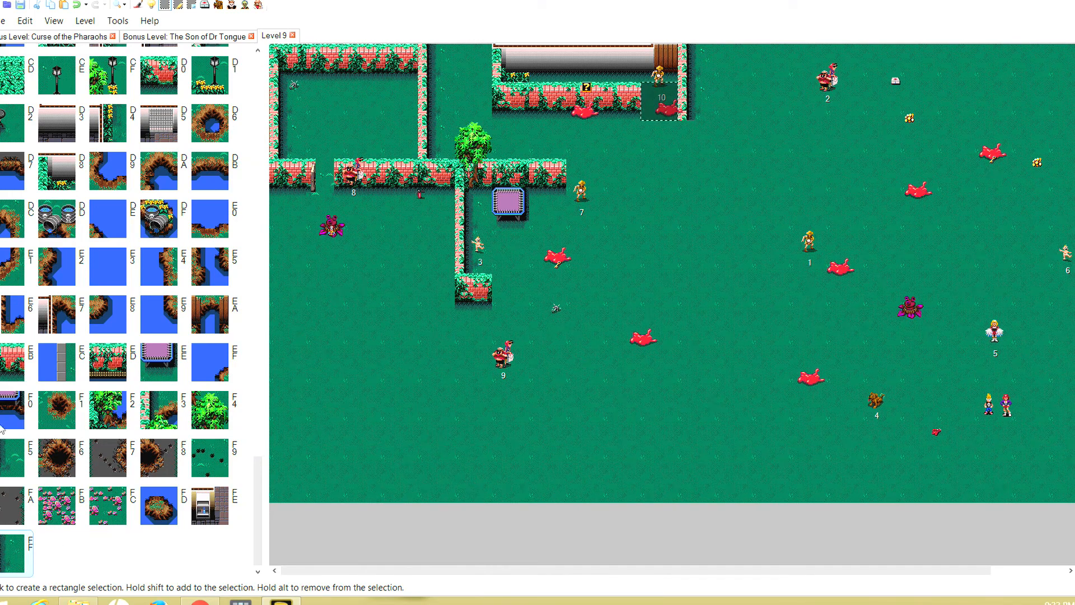
{"action": "left_click", "coordinate": [14, 363]}
{"action": "left_click", "coordinate": [685, 103]}
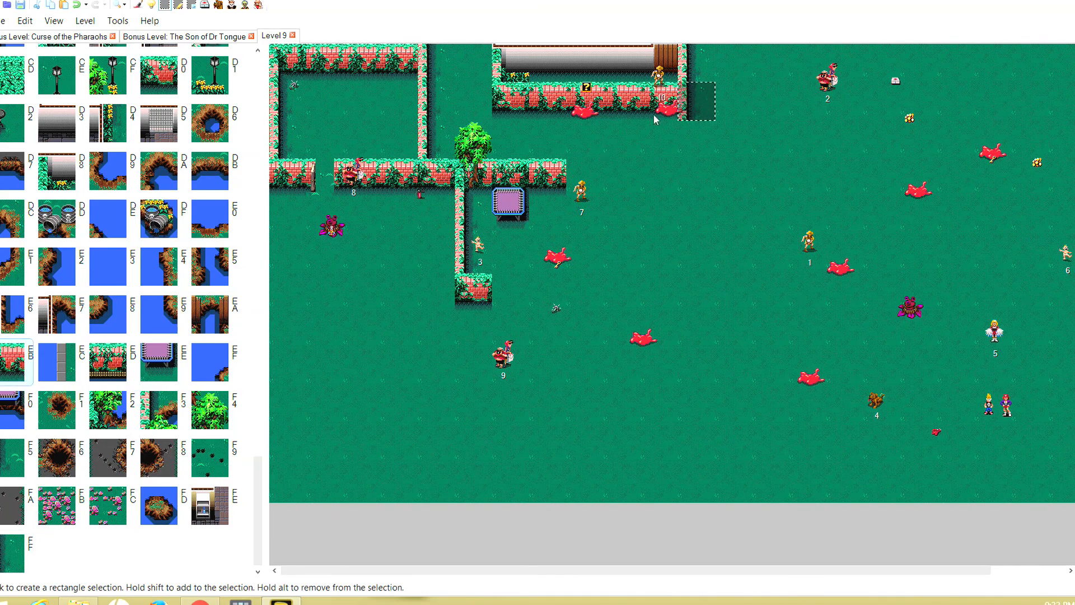
{"action": "left_click", "coordinate": [14, 457]}
{"action": "left_click", "coordinate": [687, 120]}
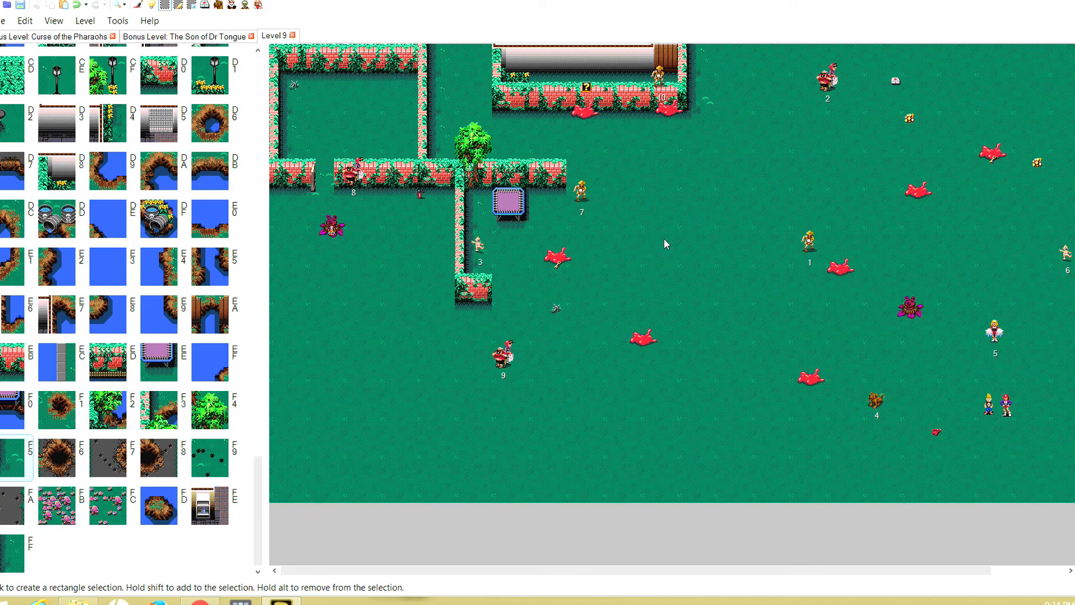
Build a three-cell vertical wall of tile FF downward from the right end of the wall above the trampoline.
{"action": "left_click", "coordinate": [569, 171]}
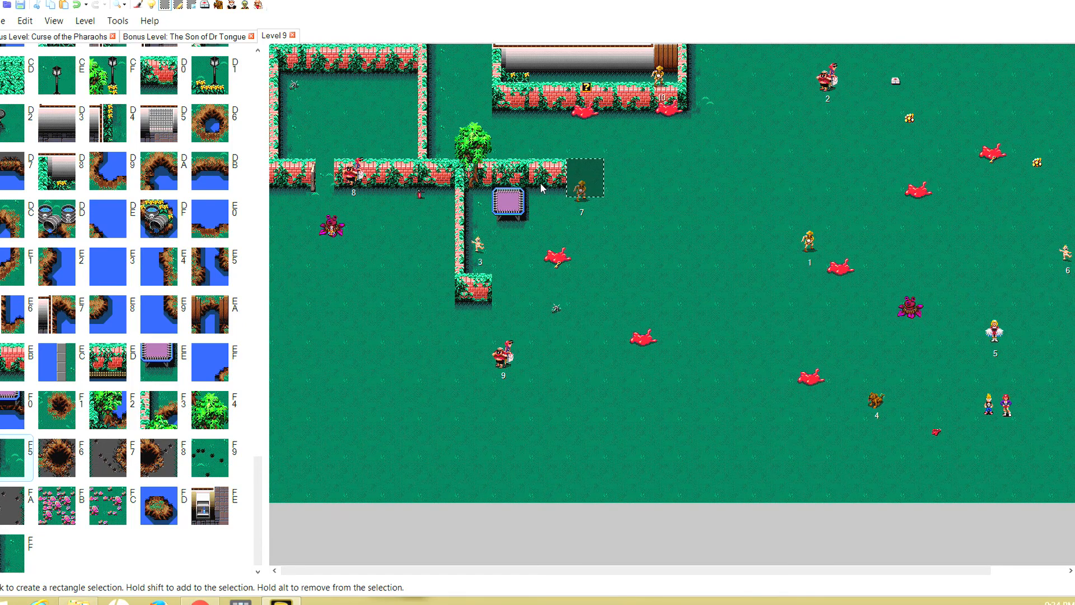
{"action": "left_click", "coordinate": [4, 567]}
{"action": "left_click", "coordinate": [580, 228]}
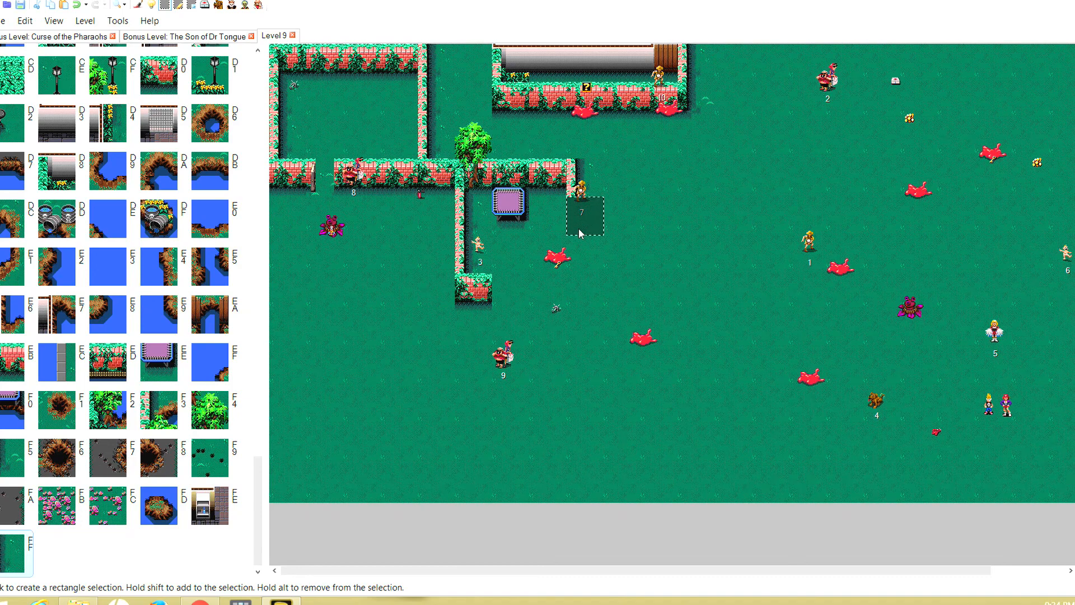
{"action": "left_click_drag", "start_coordinate": [580, 234], "coordinate": [582, 256]}
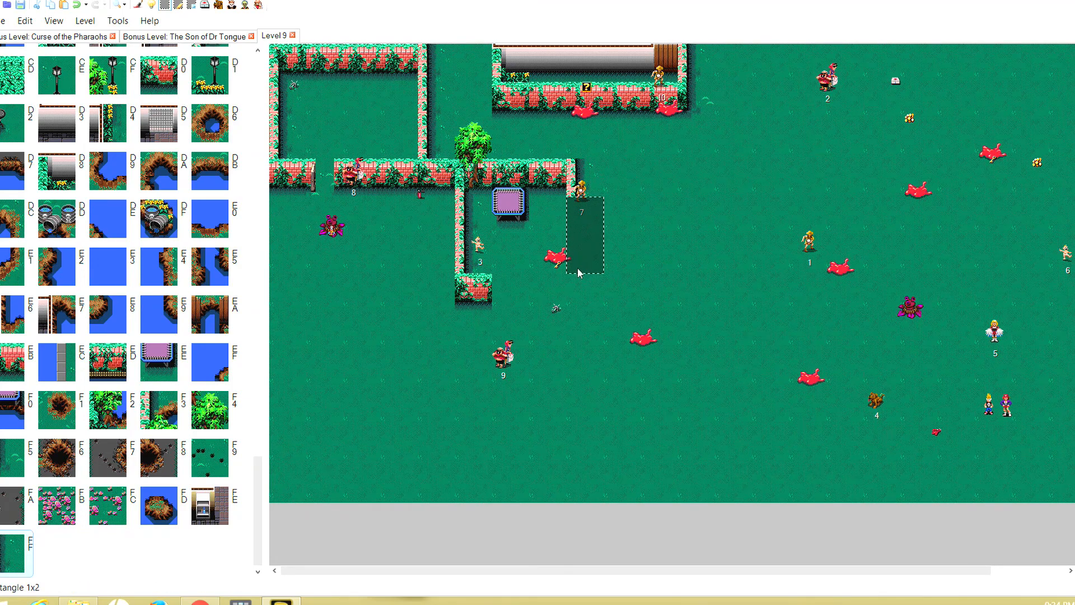
{"action": "left_click", "coordinate": [16, 551]}
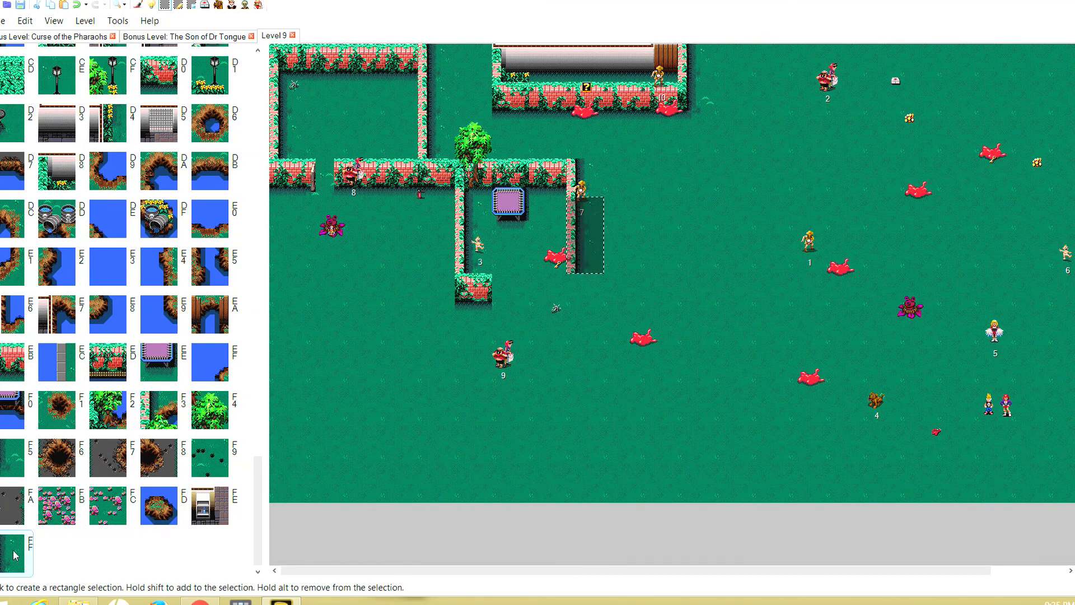
Close the trampoline enclosure's bottom with corner tile F5 below the new vertical wall and tile EB in the two-cell gap.
{"action": "left_click", "coordinate": [576, 290]}
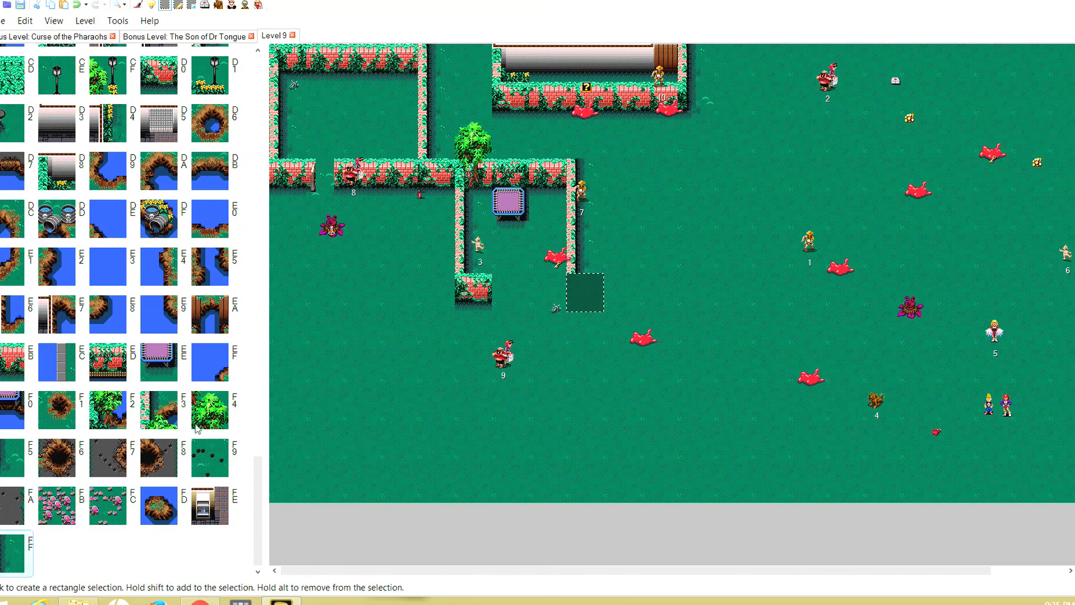
{"action": "left_click", "coordinate": [2, 463]}
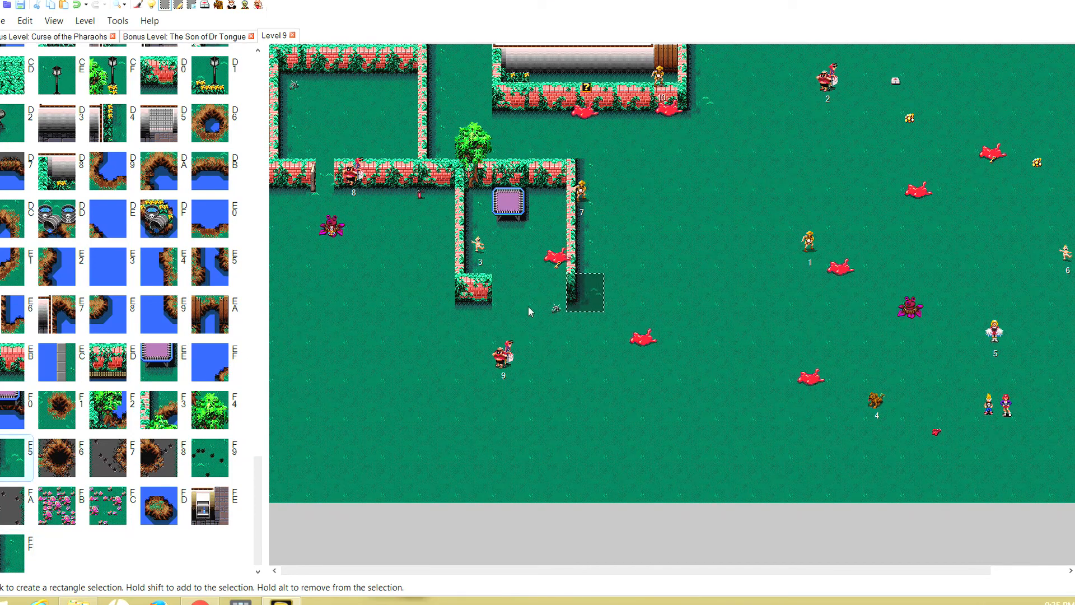
{"action": "left_click", "coordinate": [512, 284]}
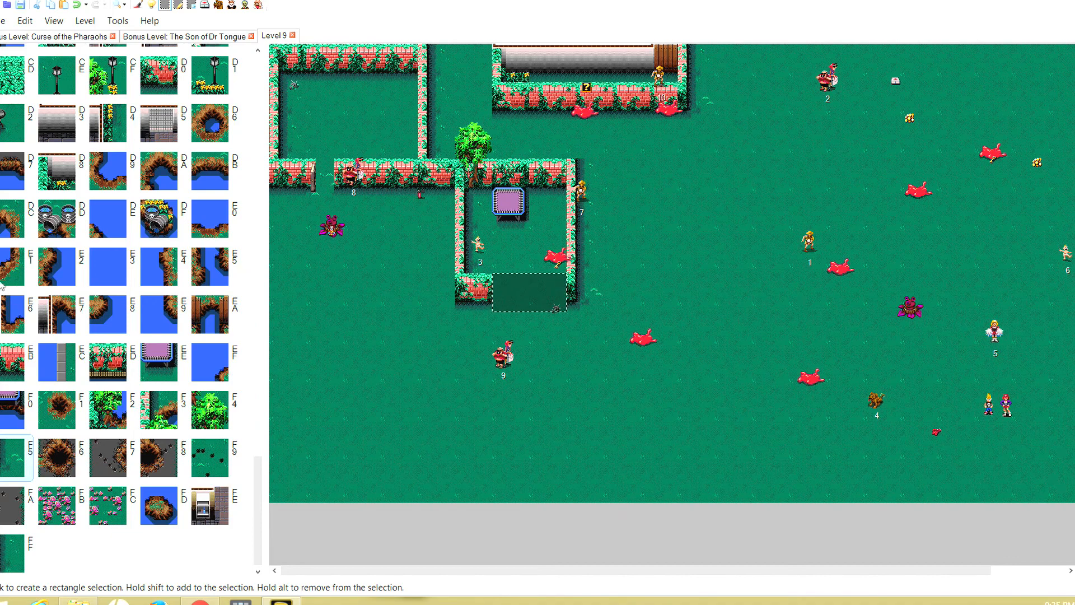
{"action": "left_click", "coordinate": [13, 362]}
Replace the first EB tile right of the trampoline enclosure's bottom-left corner with skull-gate tile 22.
{"action": "left_click", "coordinate": [511, 285]}
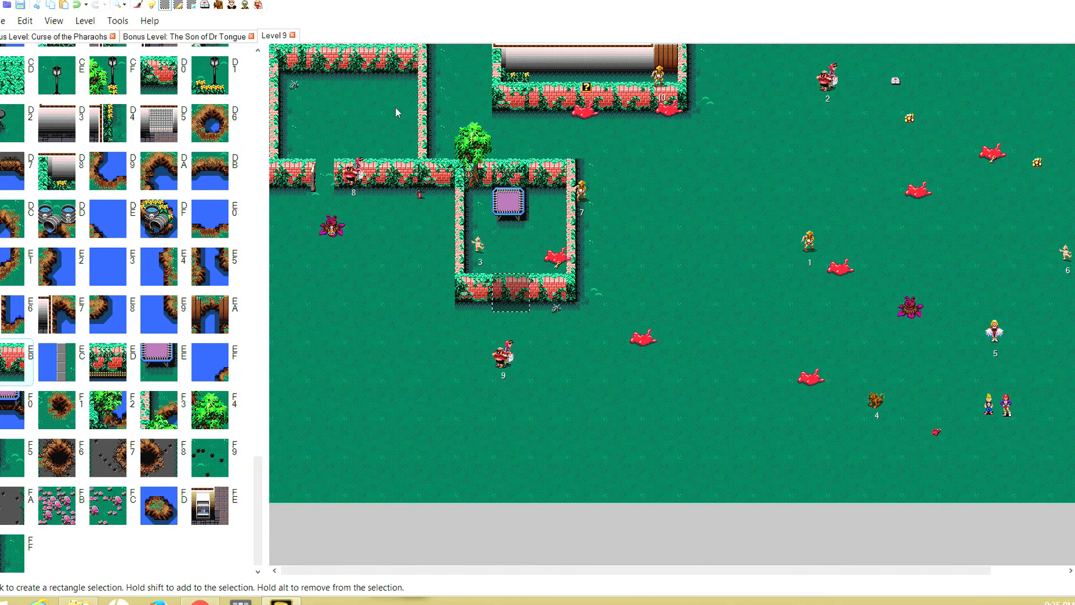
{"action": "left_click", "coordinate": [259, 68]}
{"action": "scroll", "coordinate": [262, 70], "scroll_direction": "up", "scroll_amount": 10}
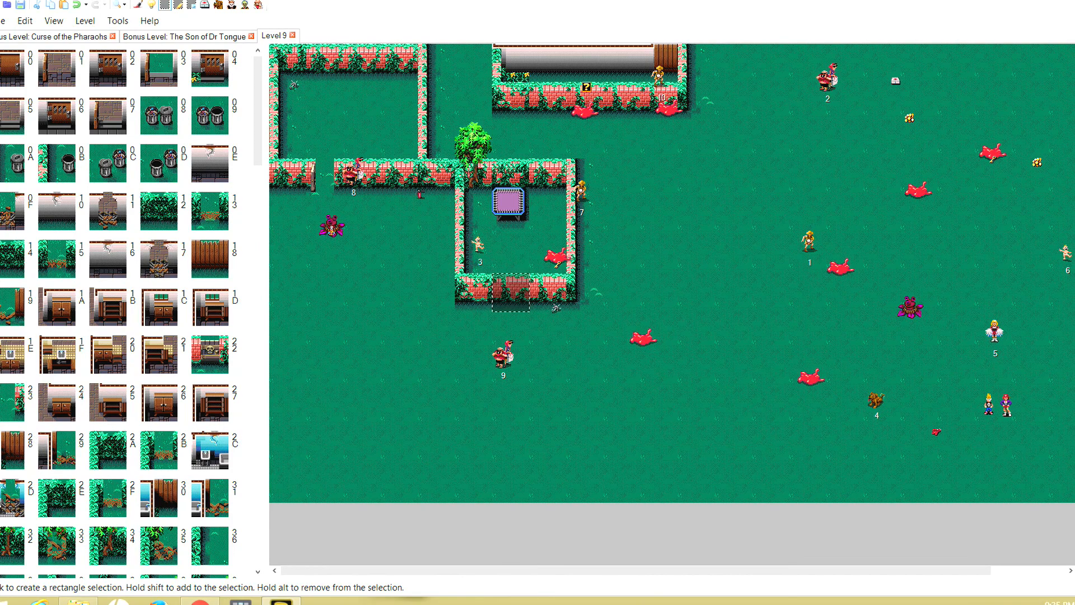
{"action": "left_click", "coordinate": [216, 353]}
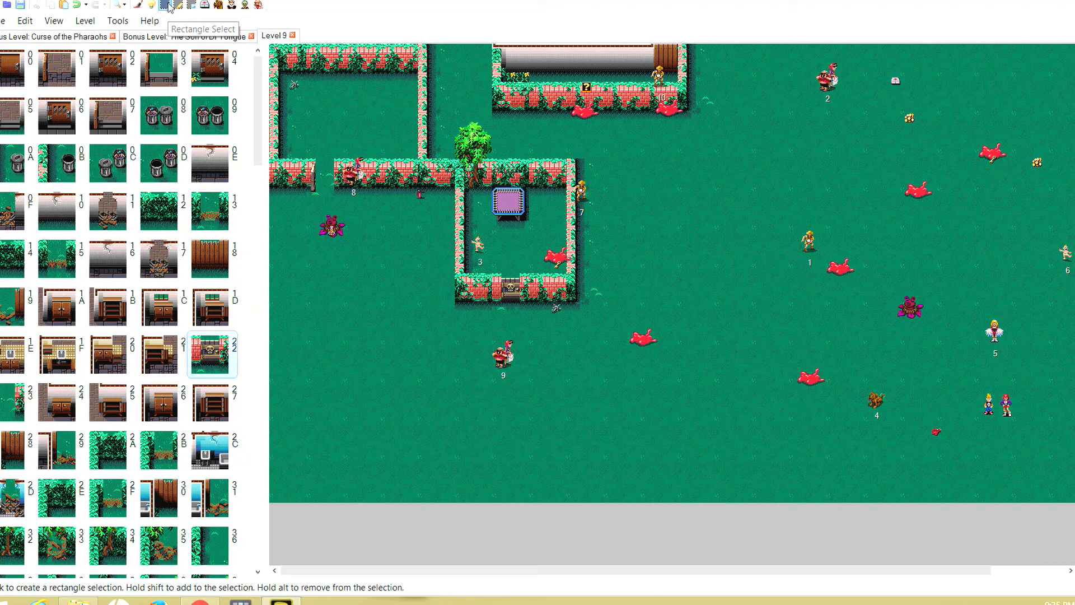
Branch a vertical wall down from the house's lower brick wall with junction tile BE and tile FF in the cell below.
{"action": "left_click", "coordinate": [164, 5]}
{"action": "left_click", "coordinate": [629, 131]}
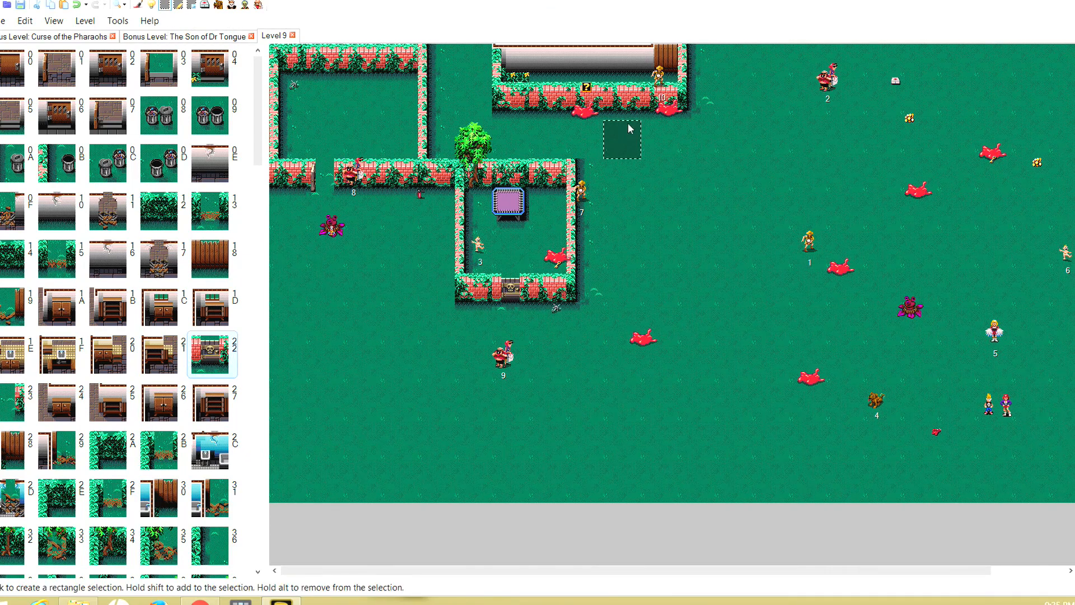
{"action": "left_click", "coordinate": [631, 118]}
{"action": "left_click_drag", "start_coordinate": [659, 102], "coordinate": [663, 162]}
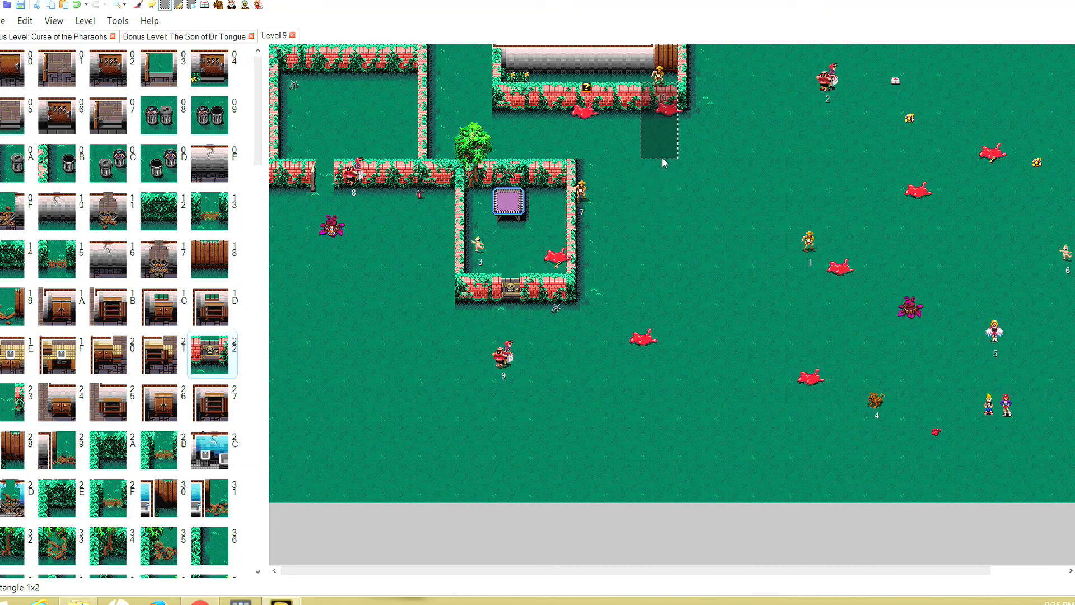
{"action": "left_click", "coordinate": [259, 560]}
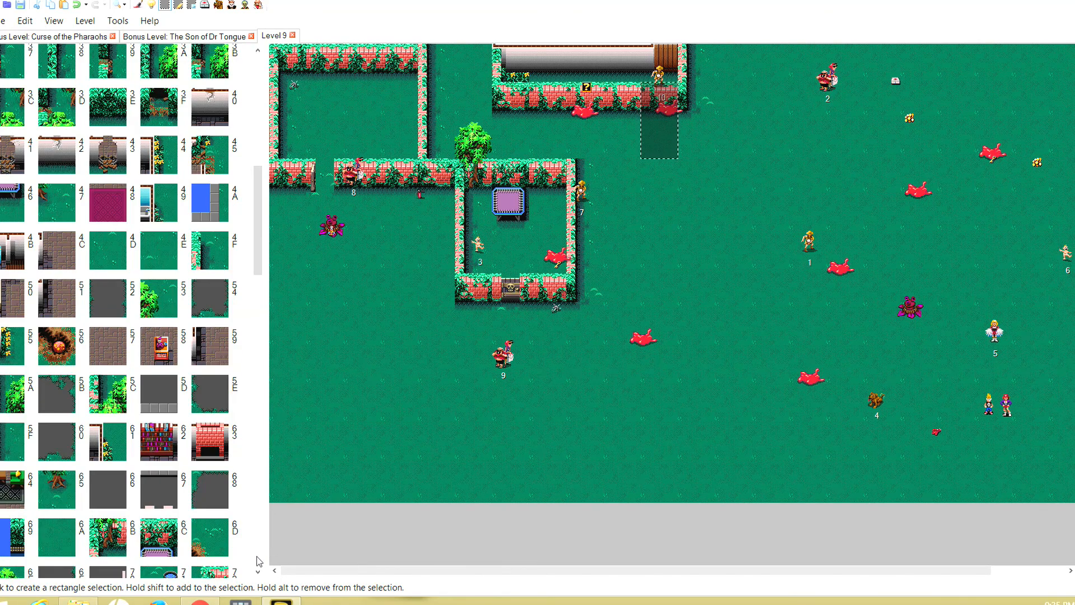
{"action": "left_click", "coordinate": [260, 560]}
{"action": "left_click", "coordinate": [259, 560]}
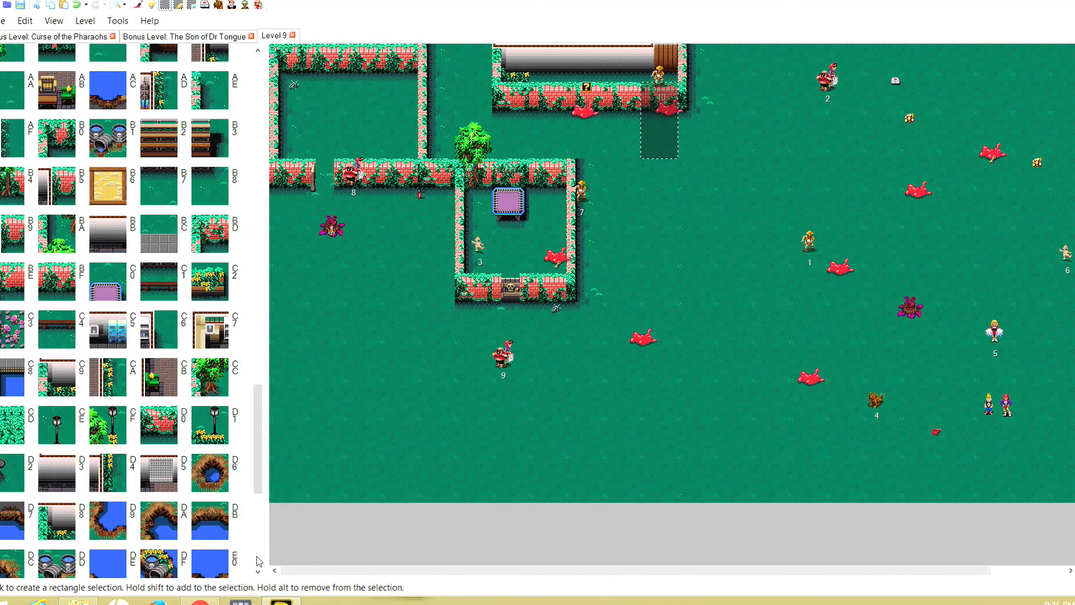
{"action": "left_click", "coordinate": [4, 280]}
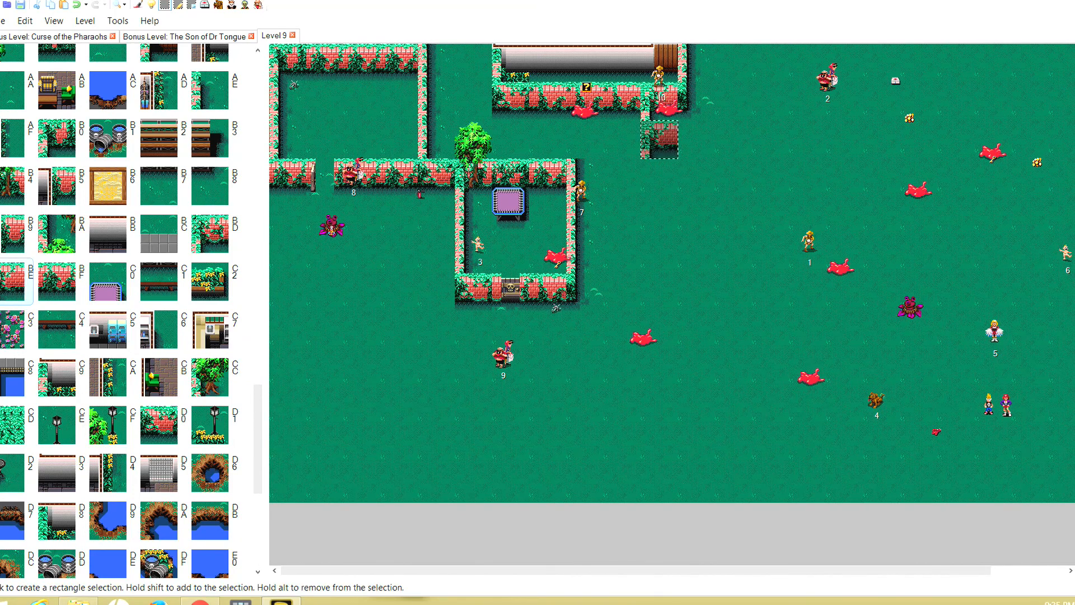
{"action": "left_click_drag", "start_coordinate": [258, 440], "coordinate": [258, 510]}
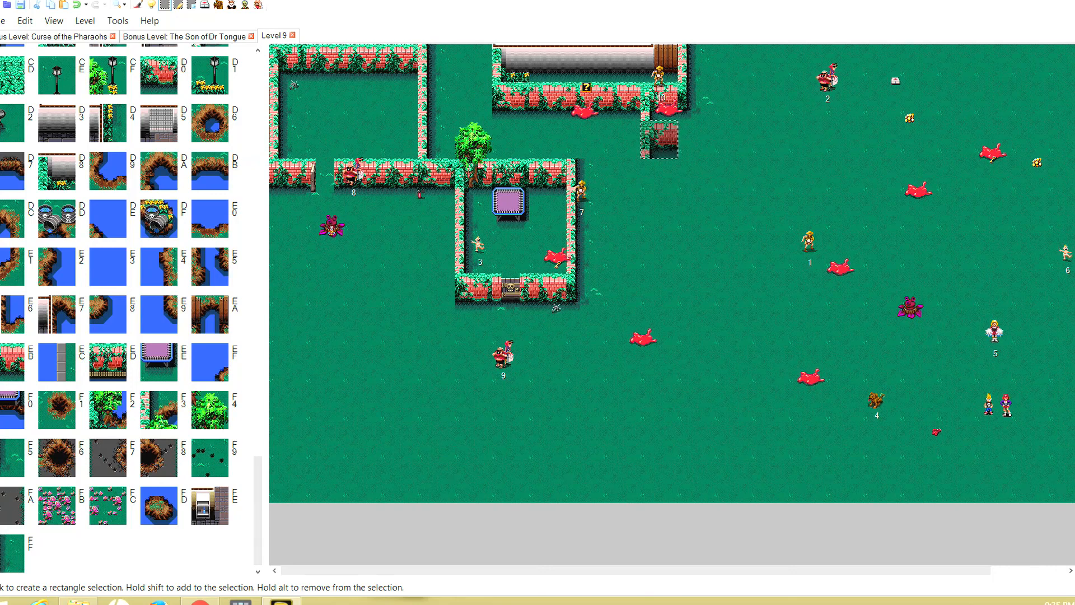
{"action": "left_click", "coordinate": [14, 554]}
{"action": "left_click", "coordinate": [675, 271]}
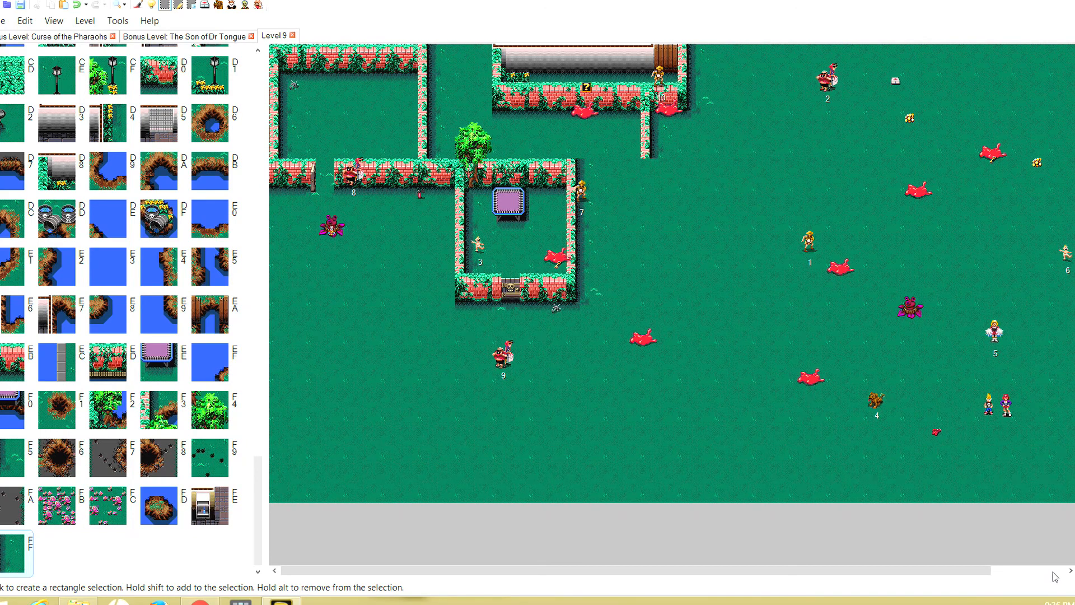
Turn the new vertical wall right with corner tile D0 at its lower end and add one EB brick tile beside it.
{"action": "left_click", "coordinate": [650, 169]}
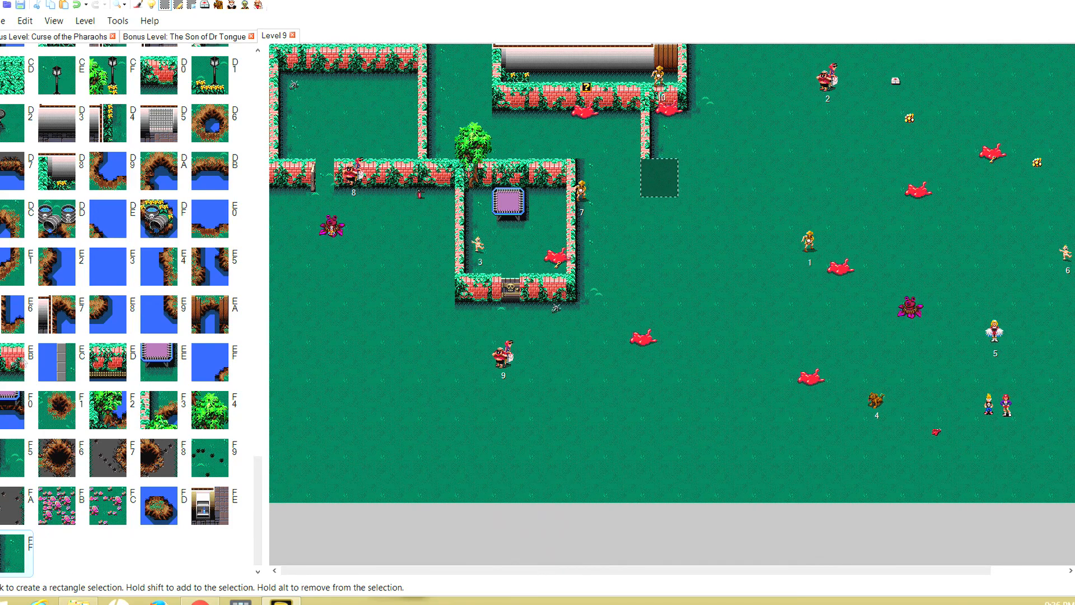
{"action": "left_click", "coordinate": [157, 79]}
{"action": "left_click_drag", "start_coordinate": [691, 175], "coordinate": [775, 176]}
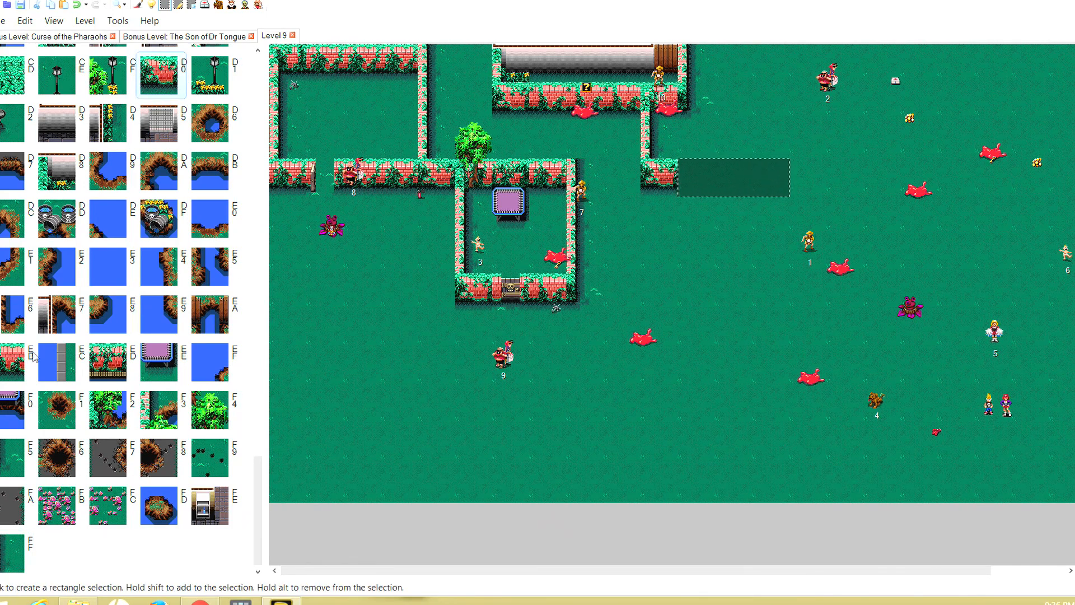
{"action": "left_click", "coordinate": [761, 179], "text": "alt"}
{"action": "left_click", "coordinate": [13, 362]}
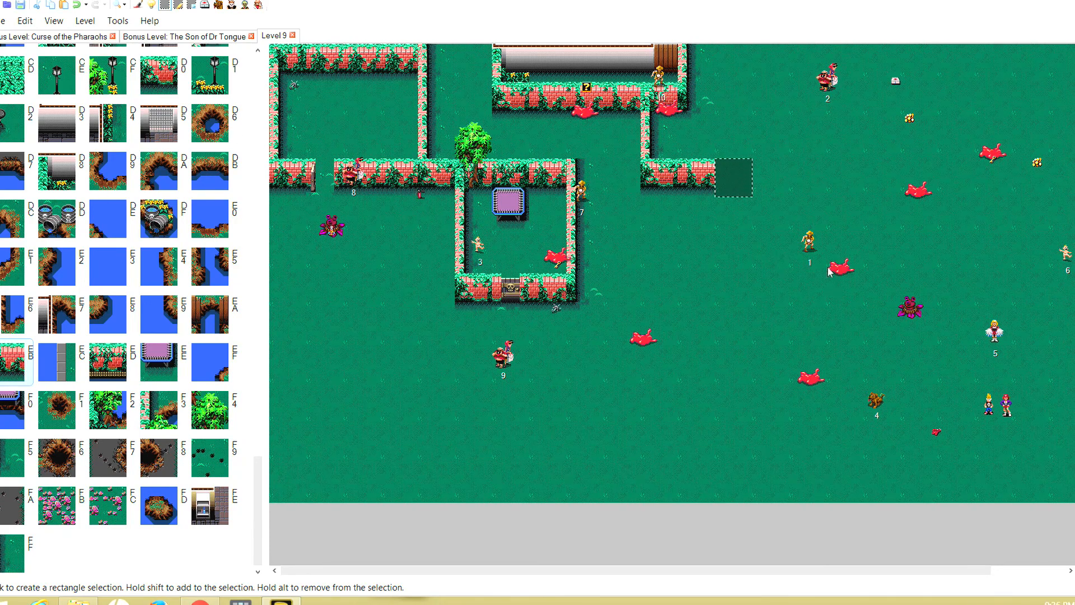
{"action": "scroll", "coordinate": [707, 300], "scroll_direction": "right", "scroll_amount": 2}
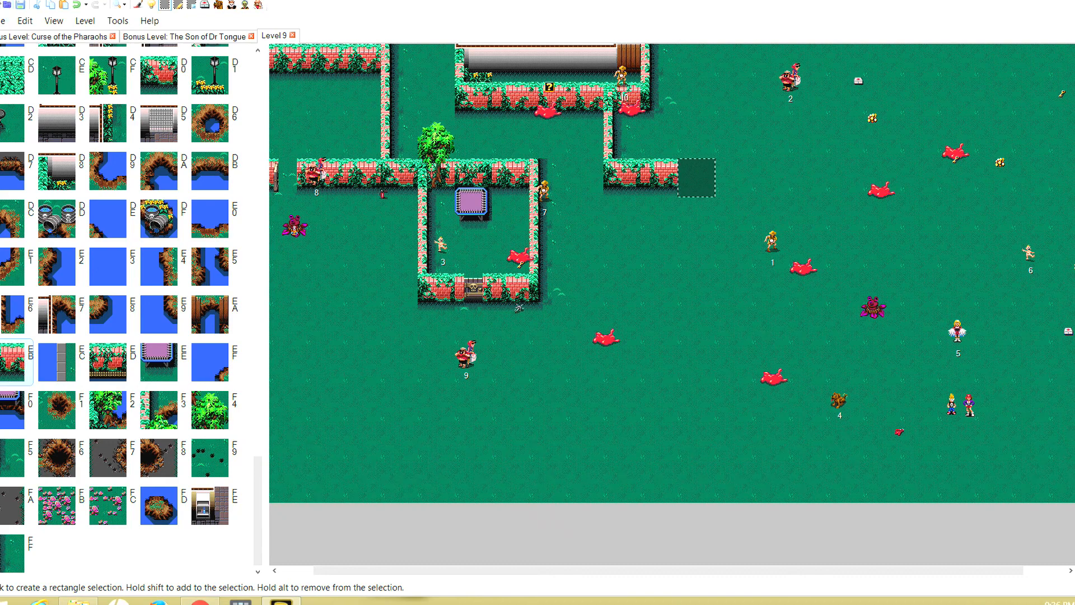
Open Level 1: Day of the Risen Dead, examine how its walled pool is laid out, and return to Level 9.
{"action": "left_click", "coordinate": [7, 6]}
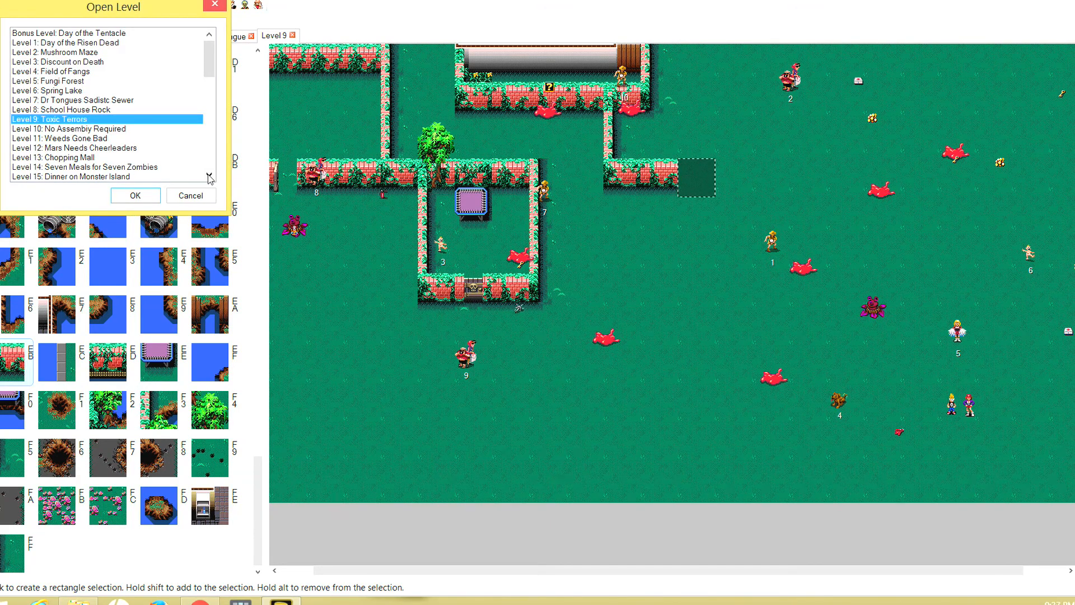
{"action": "left_click", "coordinate": [59, 43]}
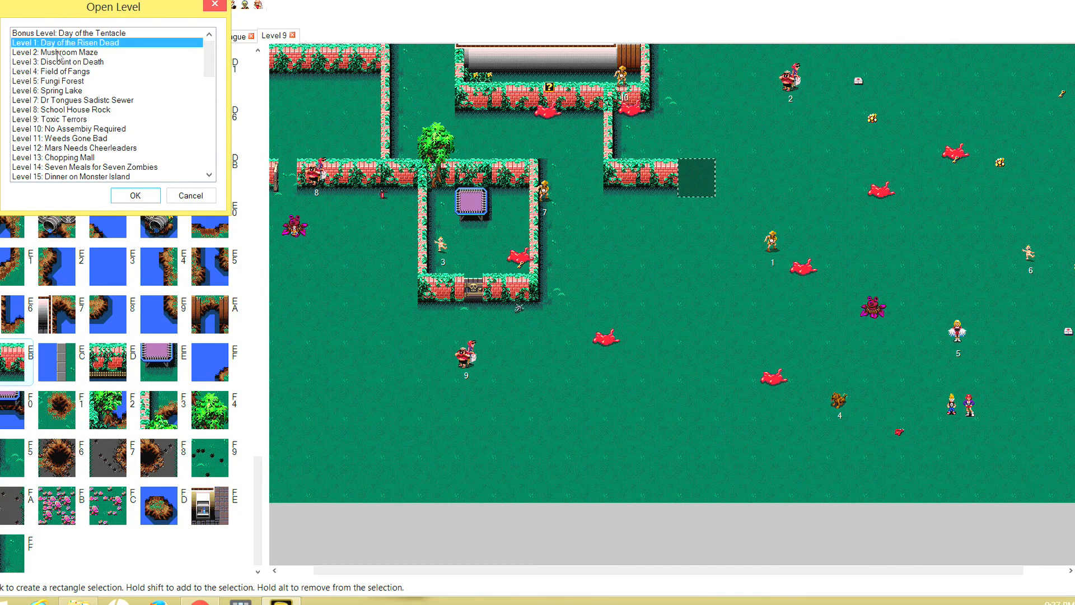
{"action": "left_click", "coordinate": [135, 196]}
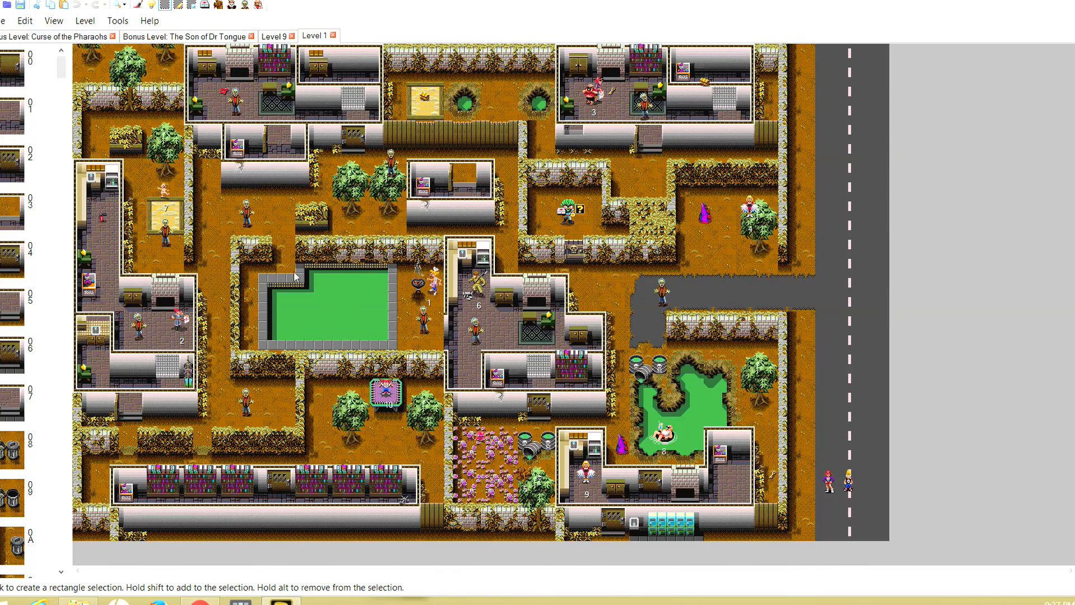
{"action": "mouse_move", "coordinate": [260, 236]}
{"action": "left_mouse_down"}
{"action": "mouse_move", "coordinate": [301, 311]}
{"action": "mouse_move", "coordinate": [369, 310]}
{"action": "left_mouse_up"}
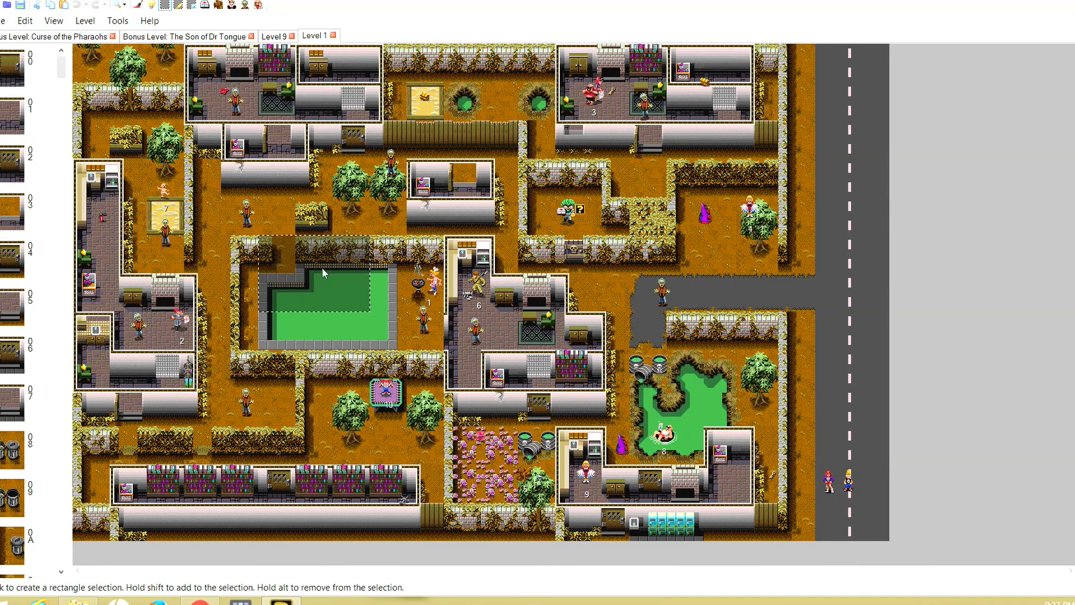
{"action": "left_click_drag", "start_coordinate": [260, 238], "coordinate": [384, 320]}
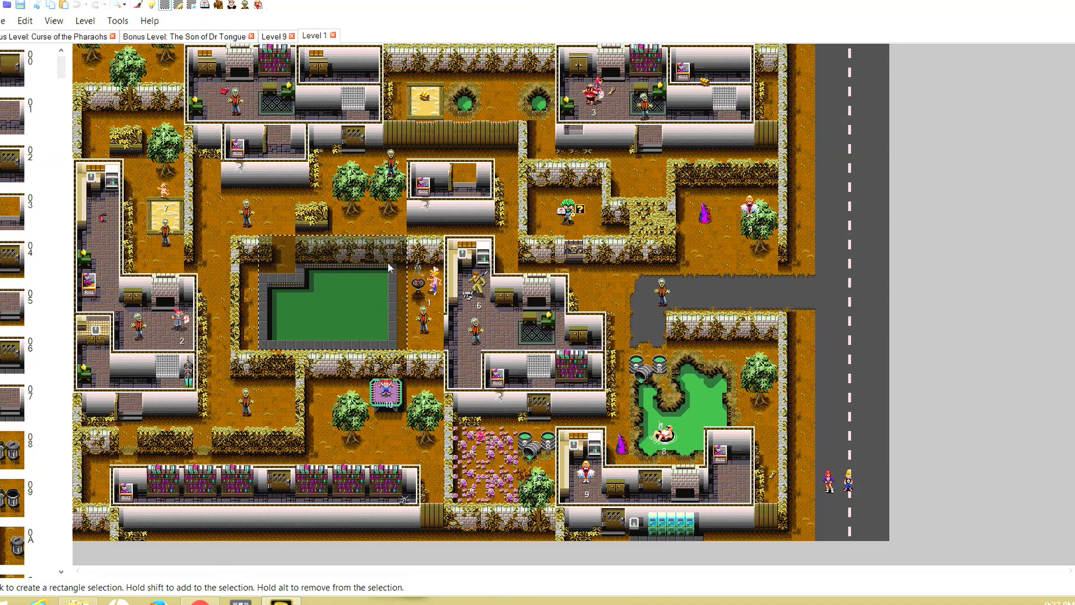
{"action": "left_click", "coordinate": [301, 288]}
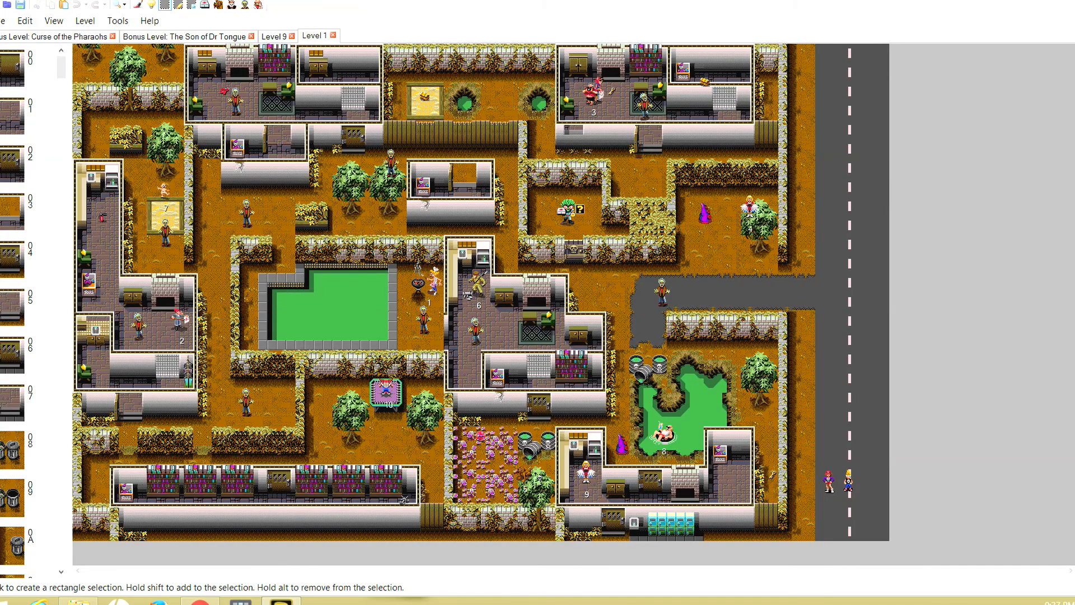
{"action": "left_click", "coordinate": [272, 37]}
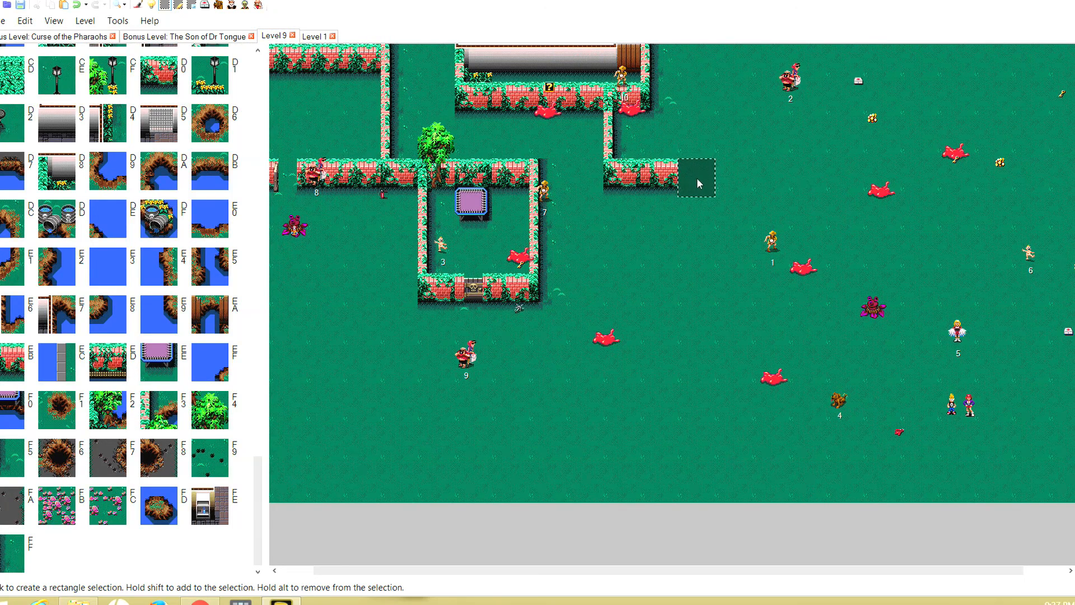
Form the pool's upper wall by replacing the EB tile with A2, adding ED to its right and ending with corner tile A0.
{"action": "left_click", "coordinate": [659, 178]}
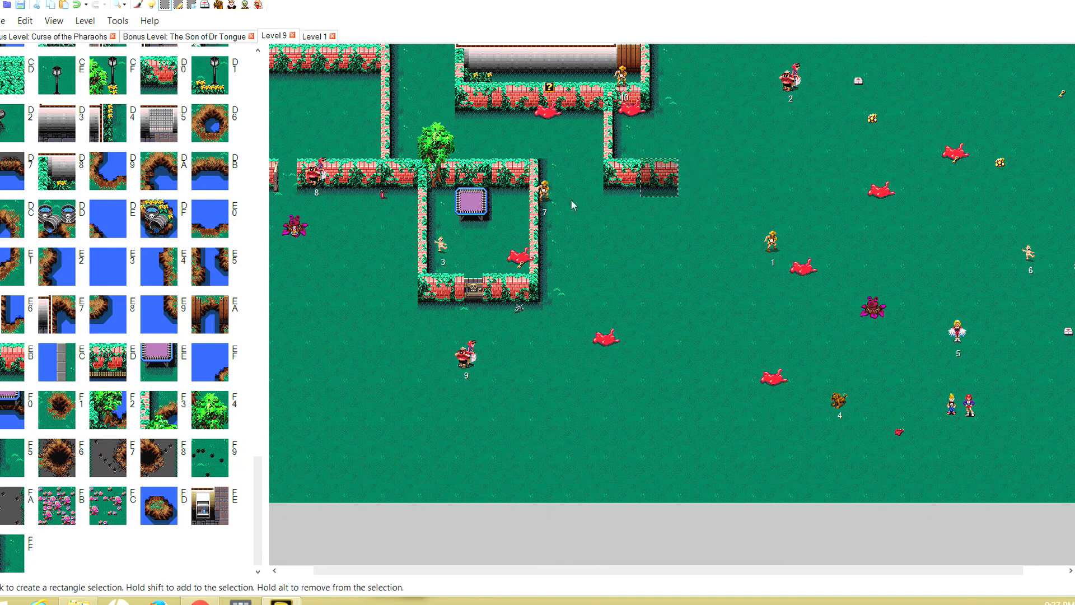
{"action": "left_click", "coordinate": [698, 180]}
{"action": "left_click", "coordinate": [114, 370]}
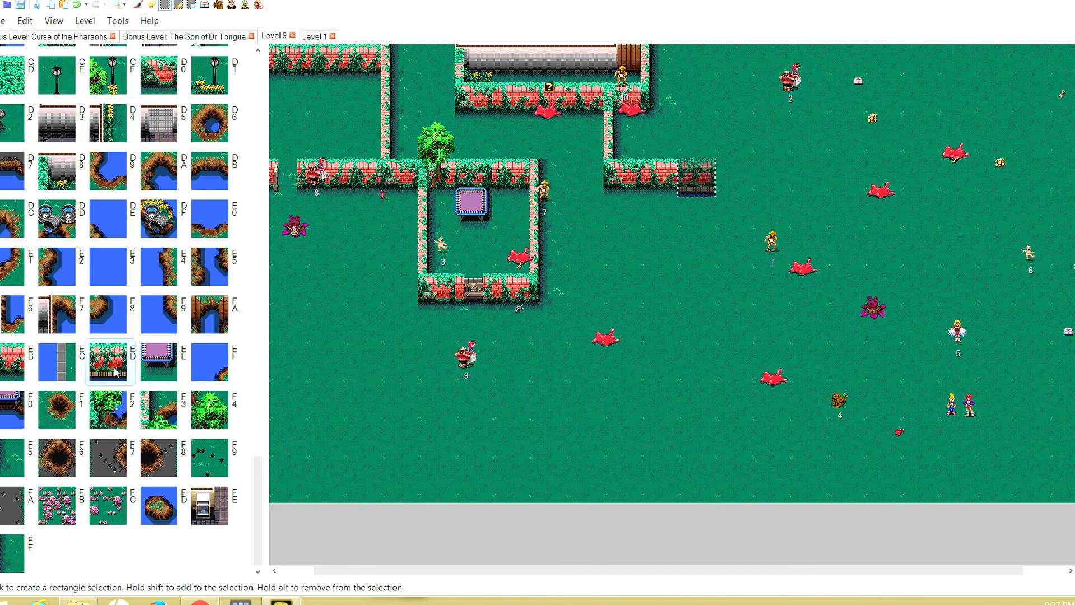
{"action": "left_click", "coordinate": [659, 178]}
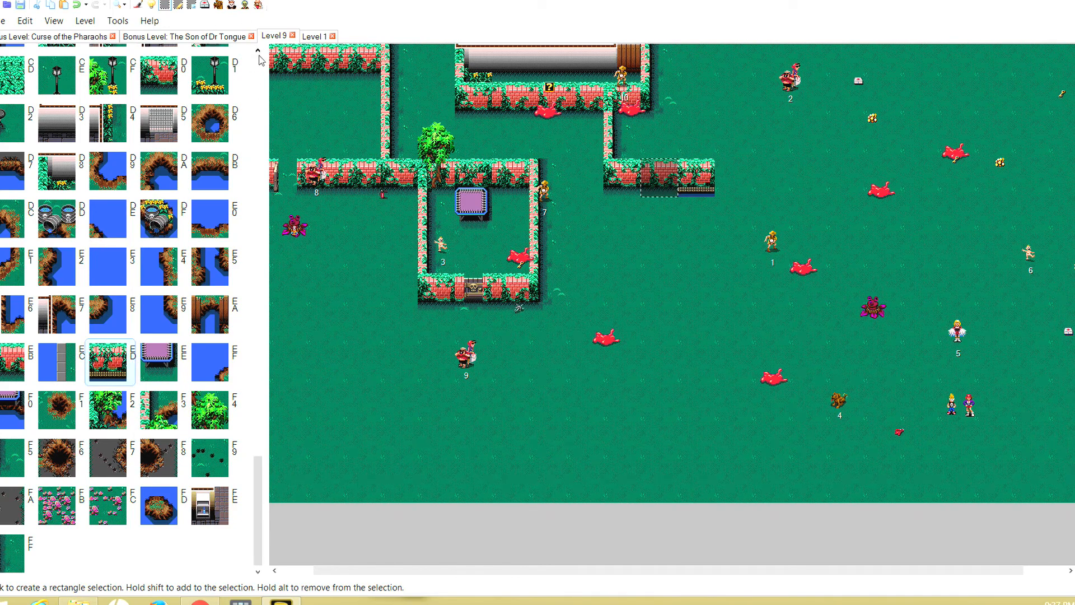
{"action": "scroll", "coordinate": [260, 57], "scroll_direction": "up", "scroll_amount": 6}
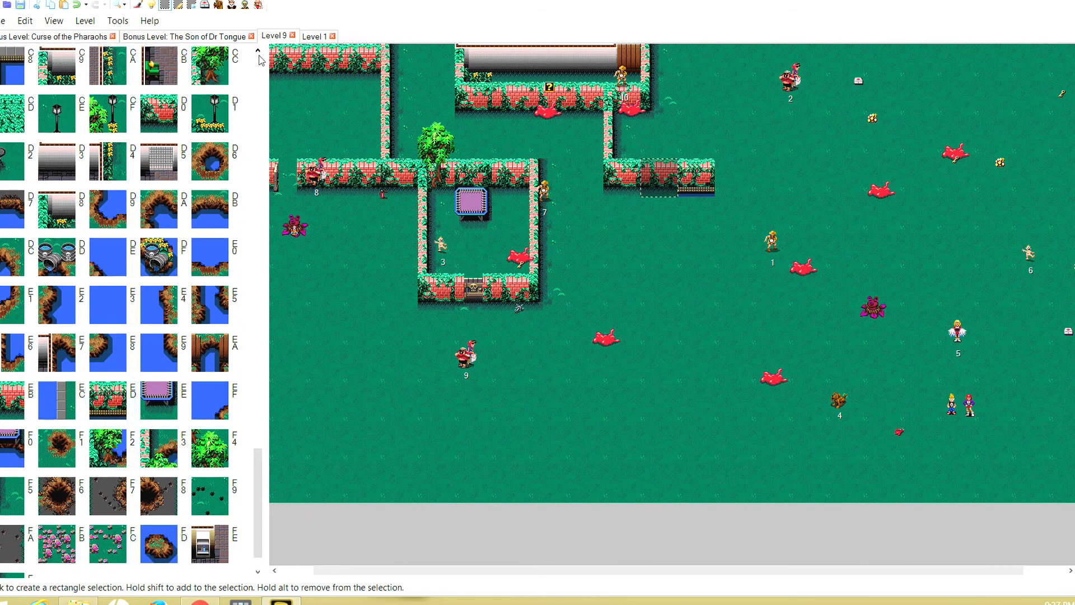
{"action": "scroll", "coordinate": [259, 57], "scroll_direction": "up", "scroll_amount": 6}
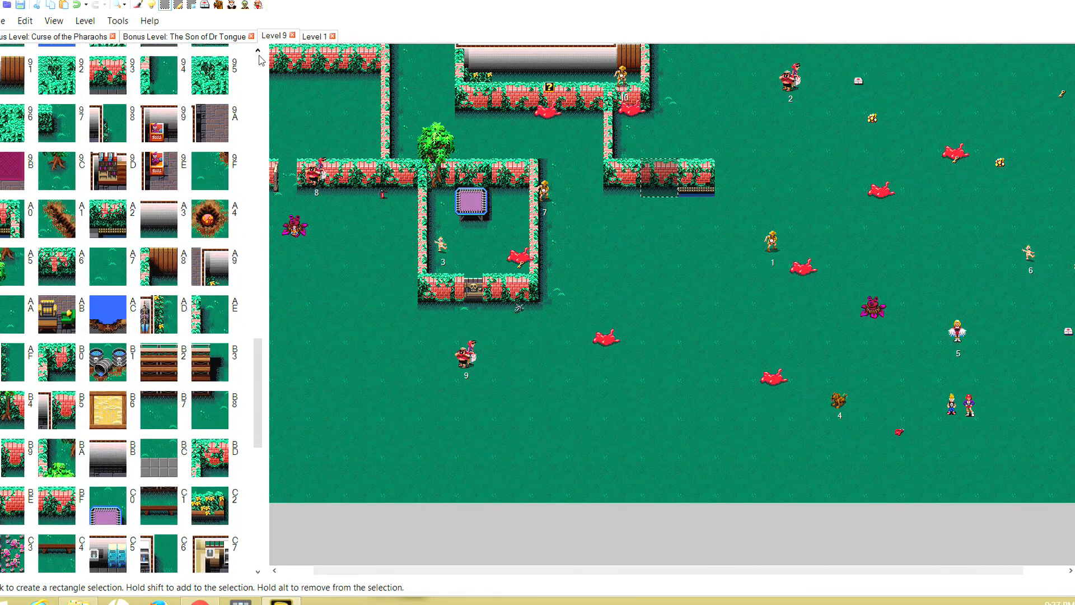
{"action": "left_click", "coordinate": [133, 229]}
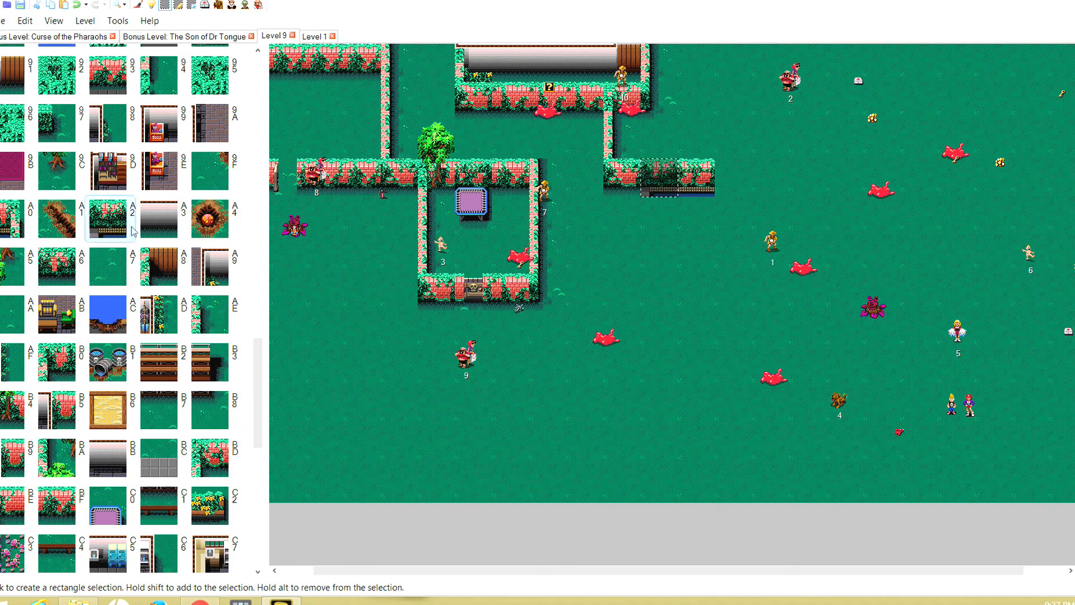
{"action": "left_click", "coordinate": [736, 177]}
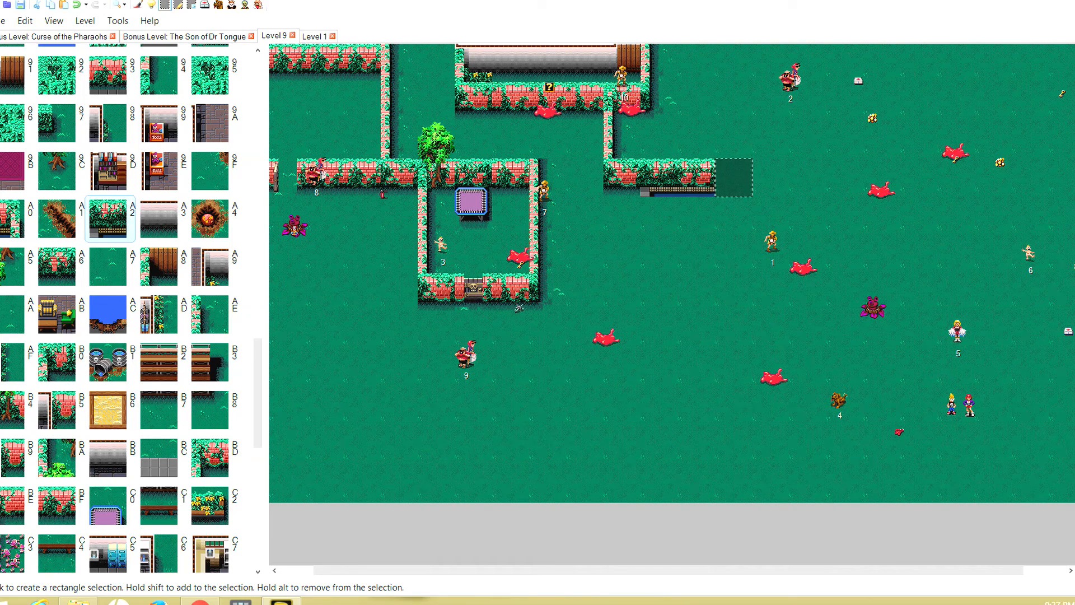
{"action": "left_click", "coordinate": [8, 229]}
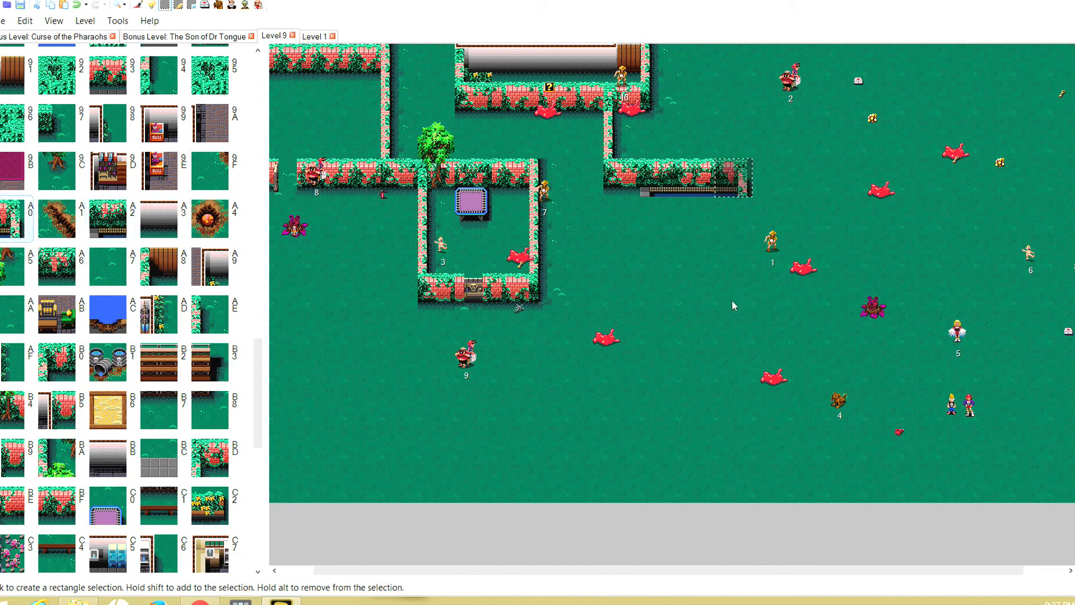
Place pool-corner water tile 8D directly below the A2 tile of the new pool wall.
{"action": "left_click_drag", "start_coordinate": [640, 206], "coordinate": [672, 230]}
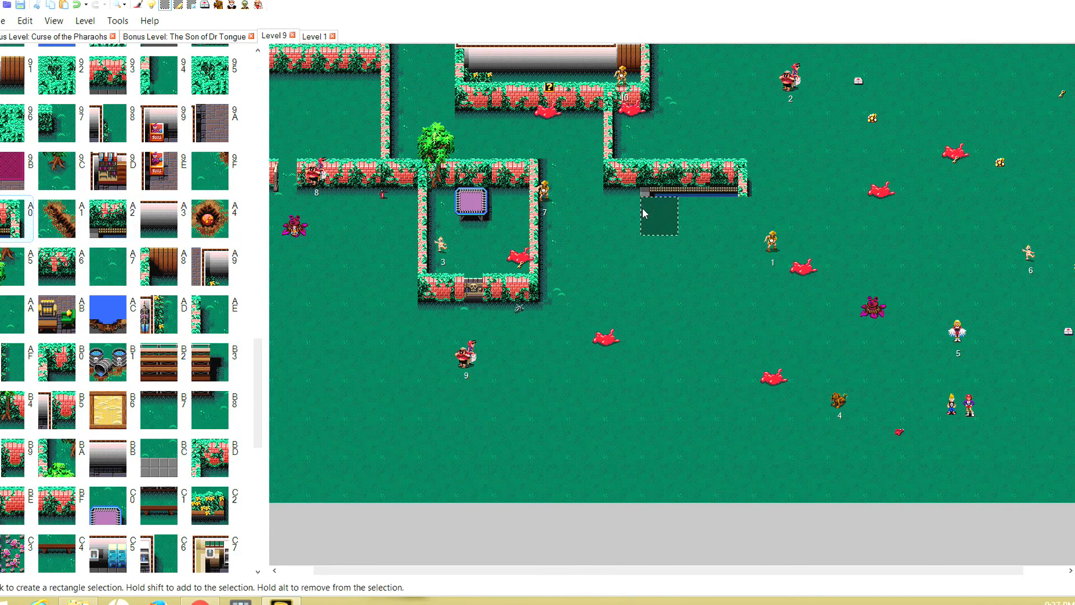
{"action": "left_click", "coordinate": [257, 52]}
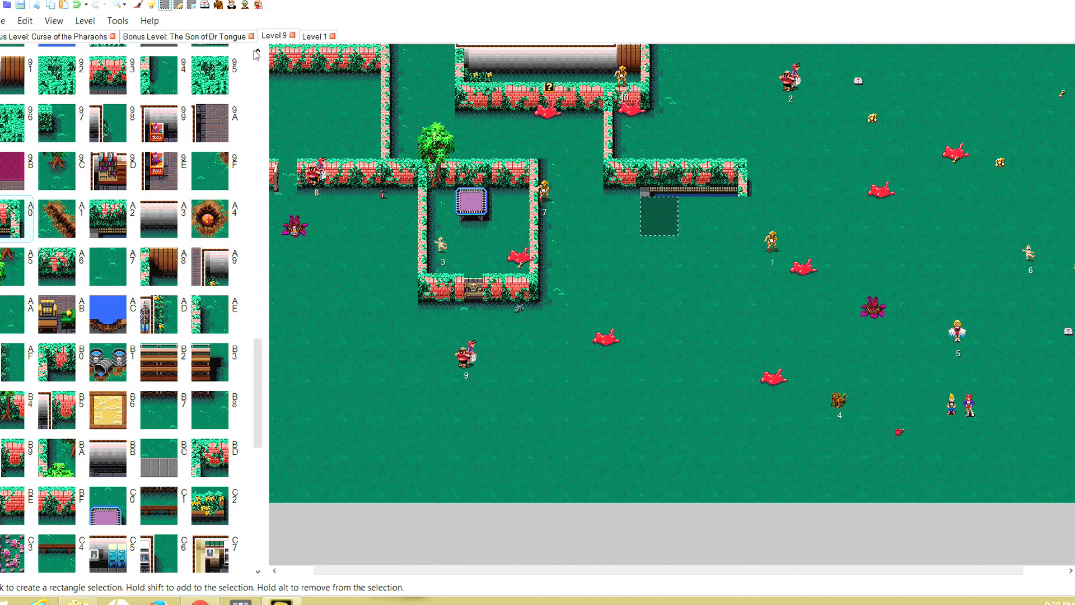
{"action": "left_click", "coordinate": [257, 52]}
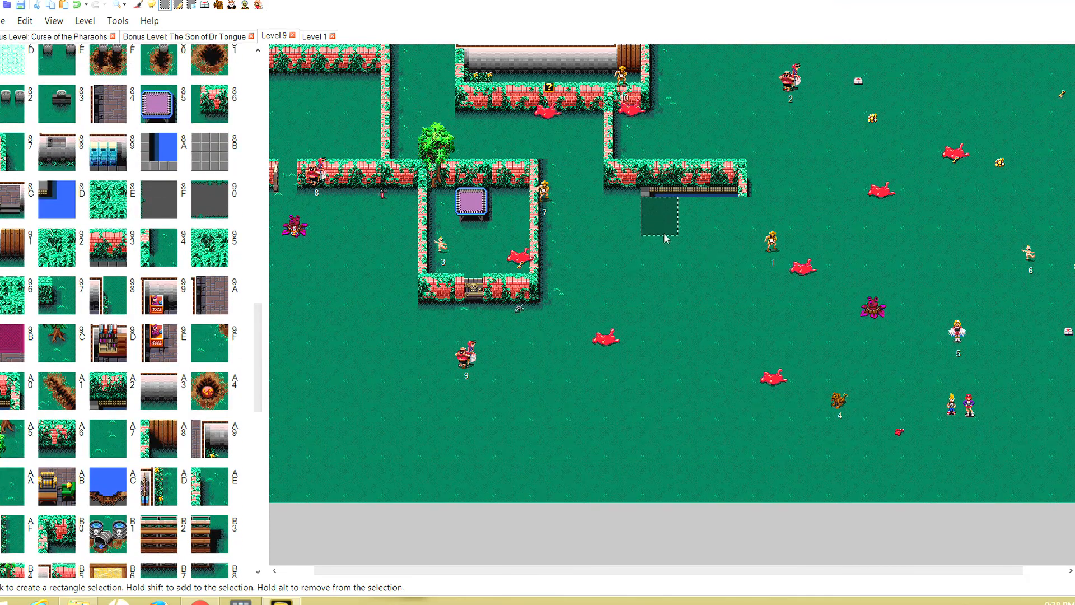
{"action": "left_click", "coordinate": [55, 198]}
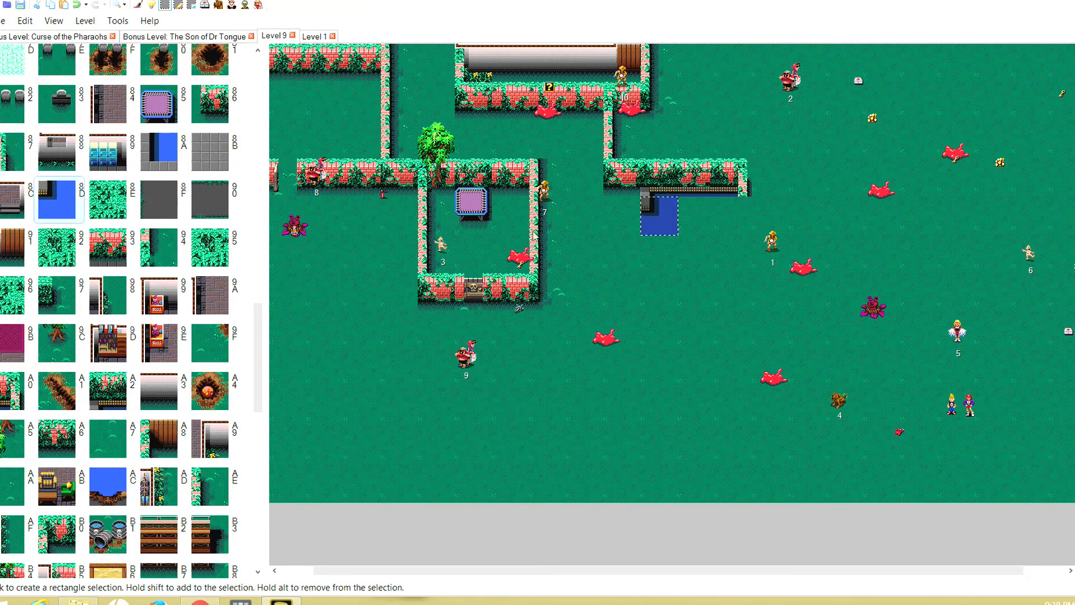
{"action": "left_click", "coordinate": [624, 224]}
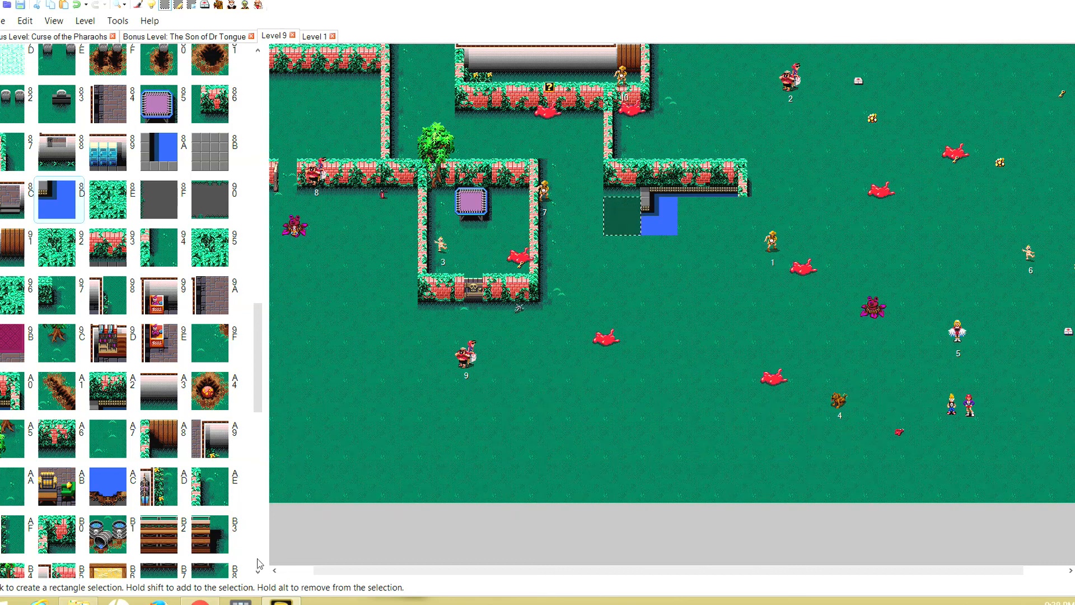
{"action": "left_click", "coordinate": [607, 277]}
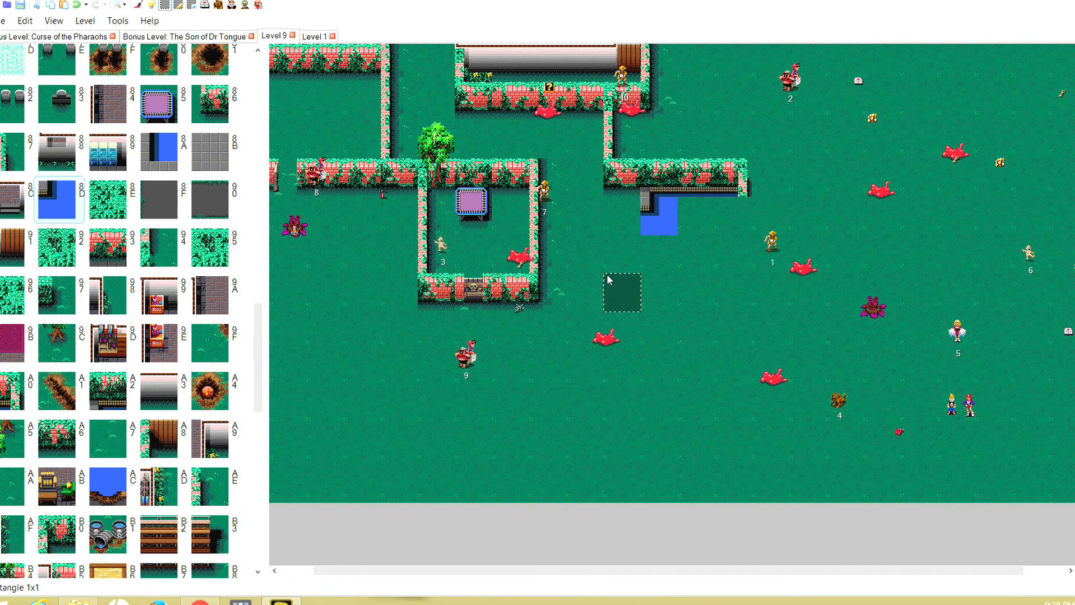
{"action": "left_click", "coordinate": [619, 245]}
{"action": "left_click", "coordinate": [623, 221]}
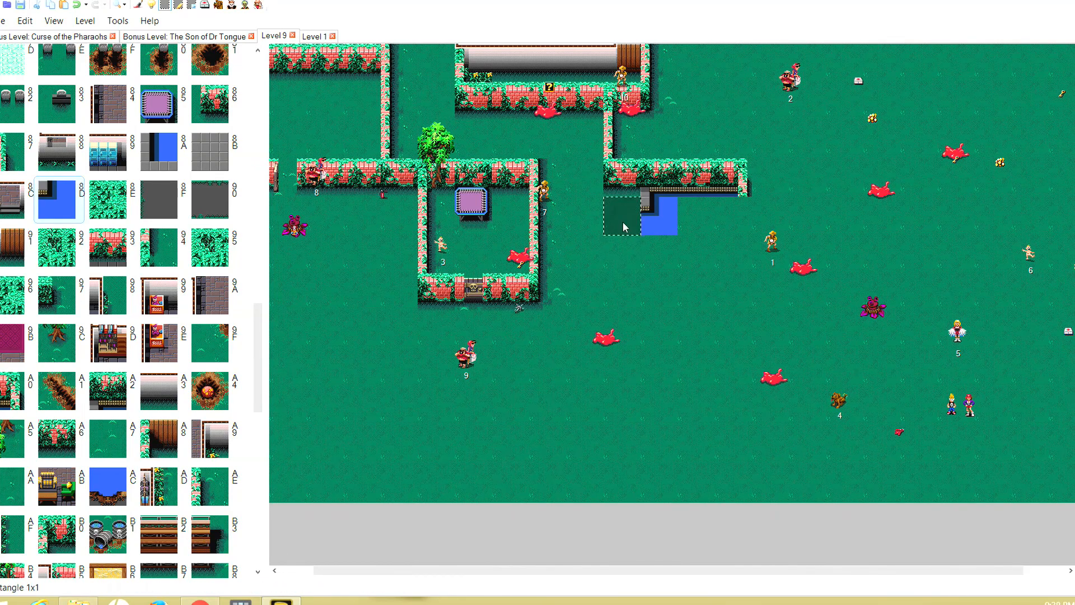
{"action": "left_click", "coordinate": [623, 263]}
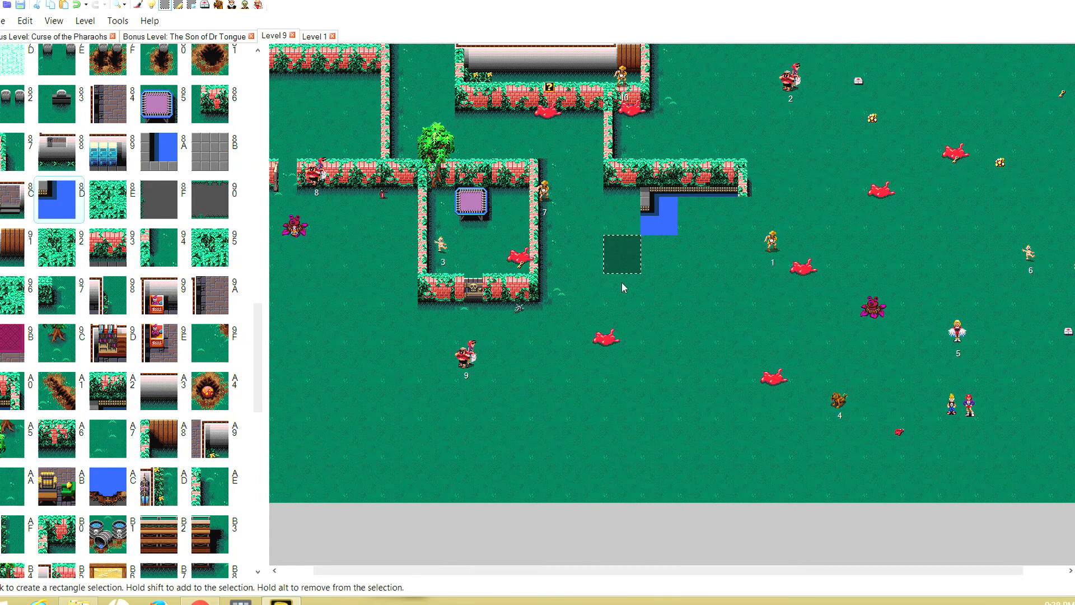
{"action": "left_click", "coordinate": [622, 288]}
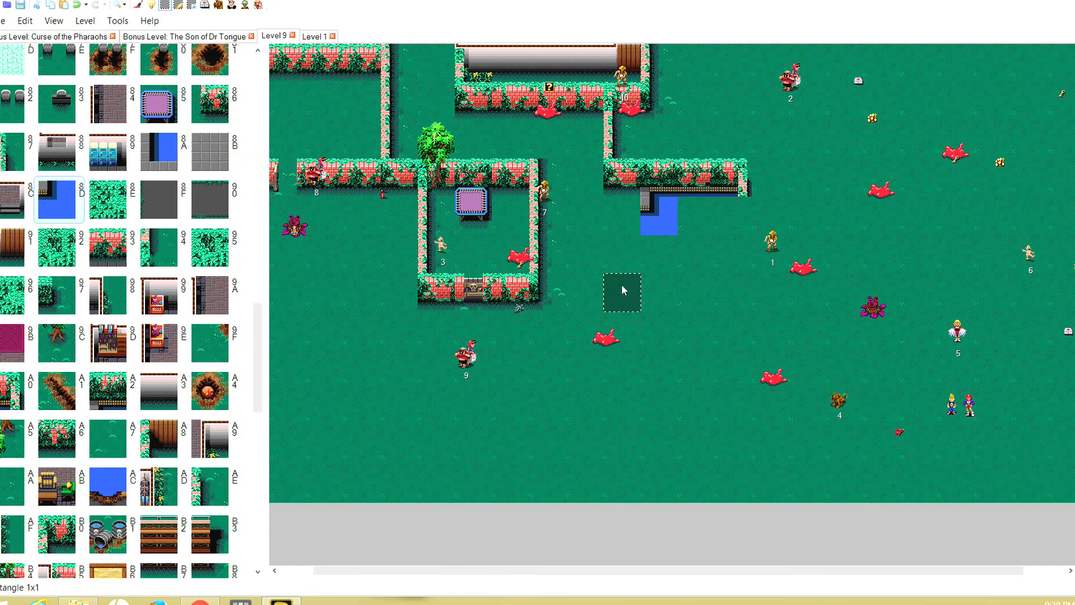
Place corner tile 8A as the pool's lower-left corner and tile C8 as its upper-left corner beside the 8D tile.
{"action": "left_click", "coordinate": [162, 167]}
{"action": "left_click", "coordinate": [616, 253]}
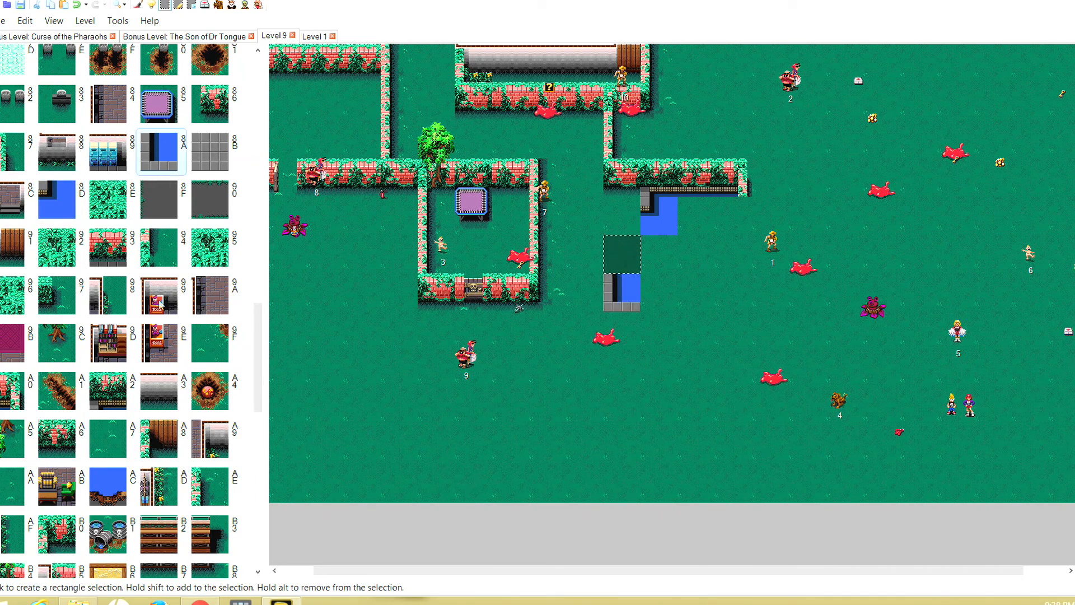
{"action": "scroll", "coordinate": [198, 537], "scroll_direction": "down", "scroll_amount": 4}
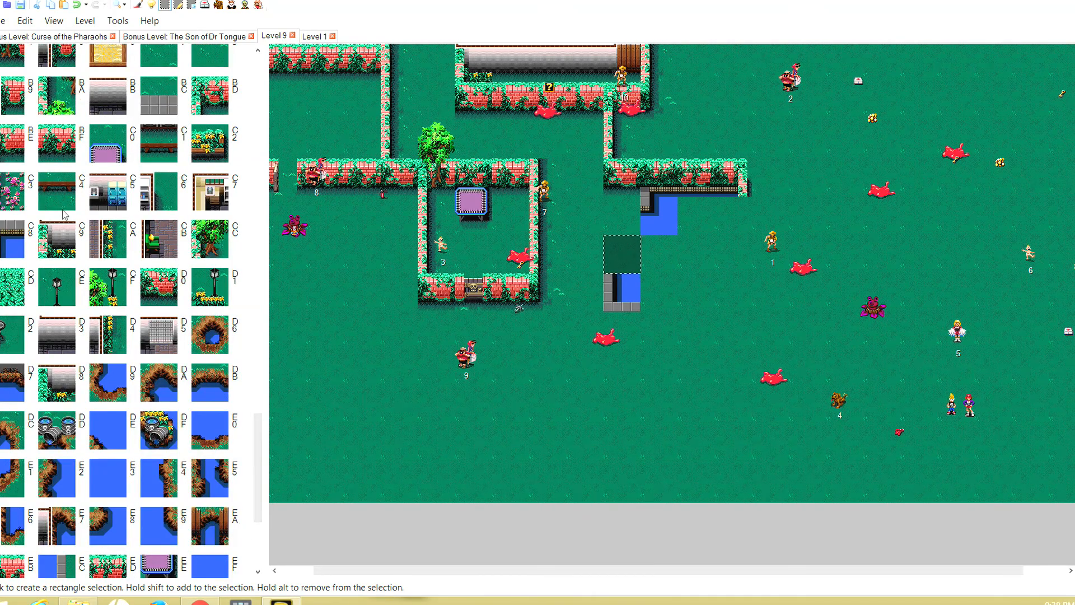
{"action": "left_click", "coordinate": [610, 217]}
{"action": "left_click", "coordinate": [13, 238]}
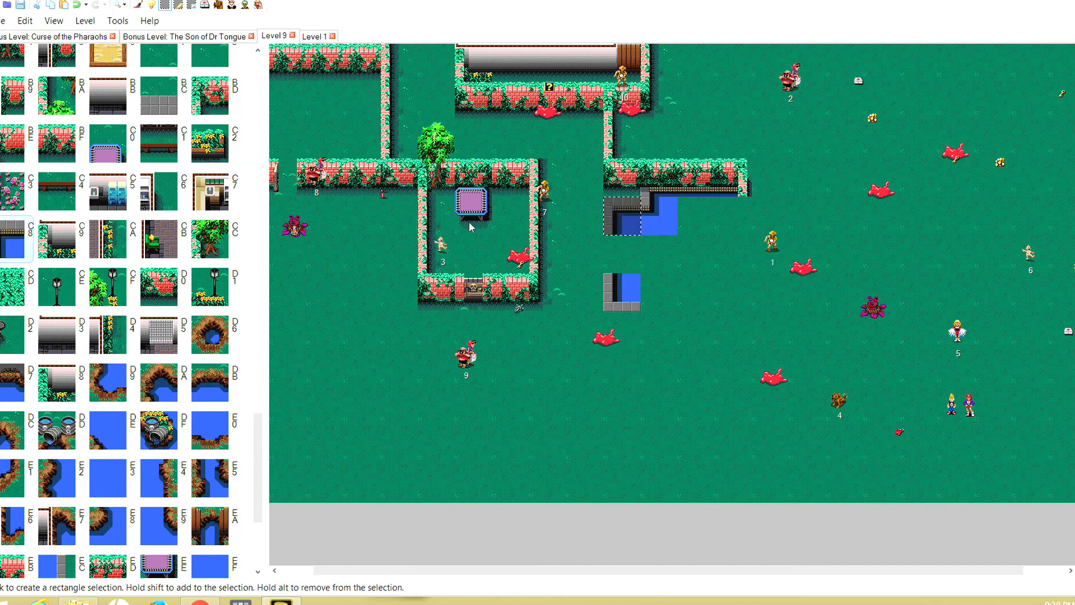
{"action": "left_click", "coordinate": [618, 251]}
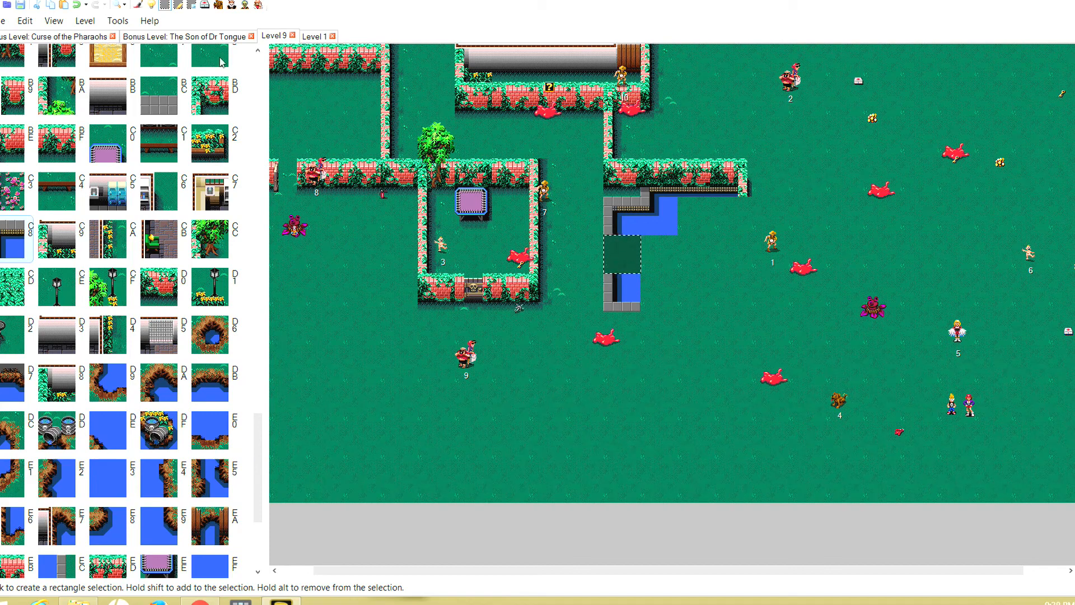
Extend the pool's lower edge to the right of the 8A corner with two 75 tiles and close it with corner tile 4A.
{"action": "left_click", "coordinate": [260, 72]}
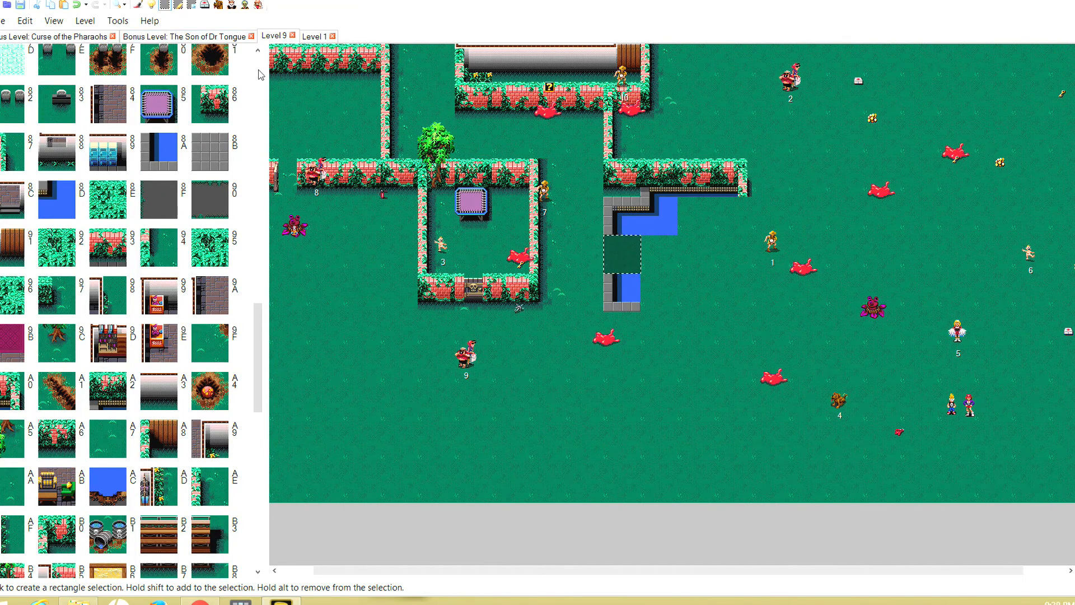
{"action": "left_click", "coordinate": [258, 50]}
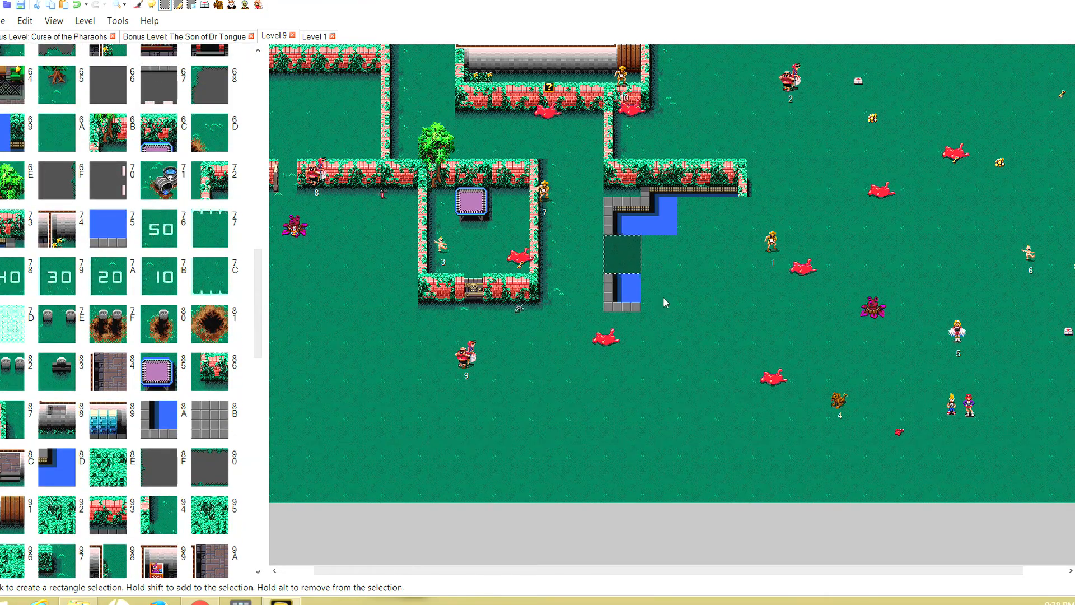
{"action": "left_click_drag", "start_coordinate": [658, 288], "coordinate": [707, 306]}
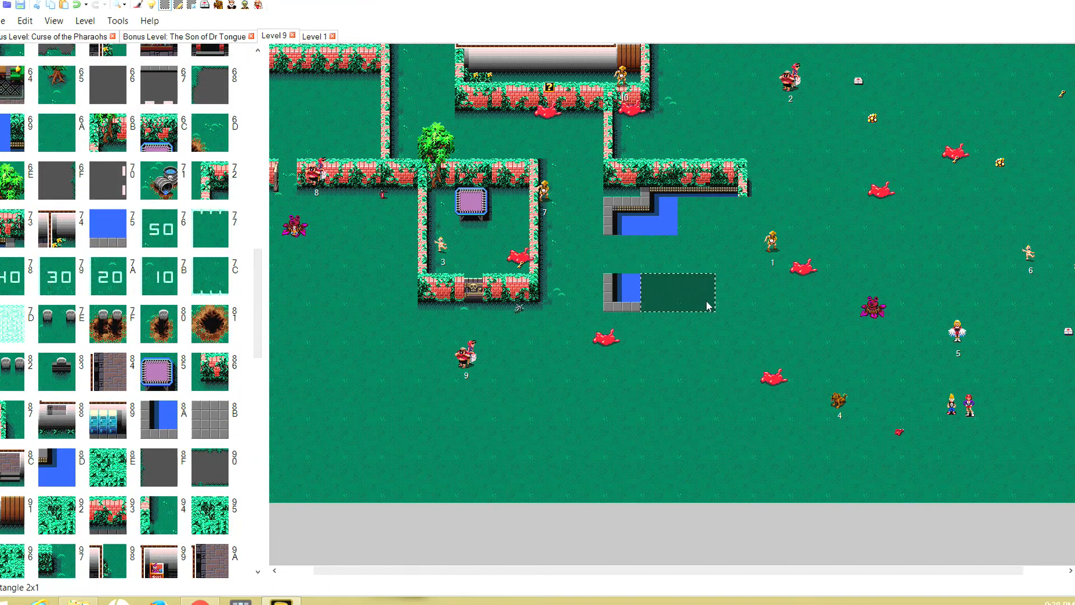
{"action": "left_click", "coordinate": [108, 229]}
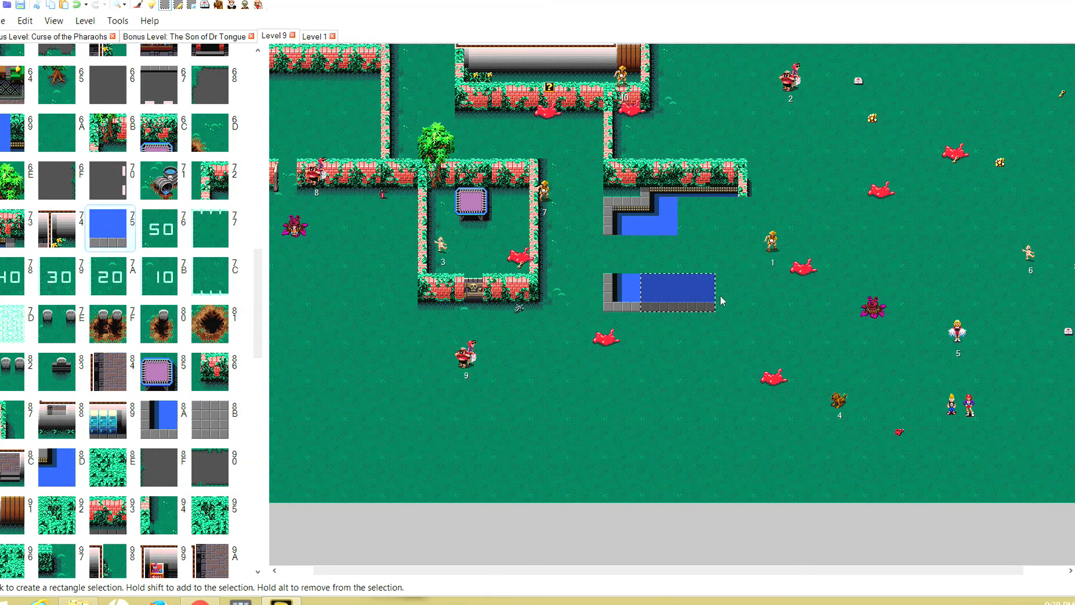
{"action": "left_click", "coordinate": [721, 302]}
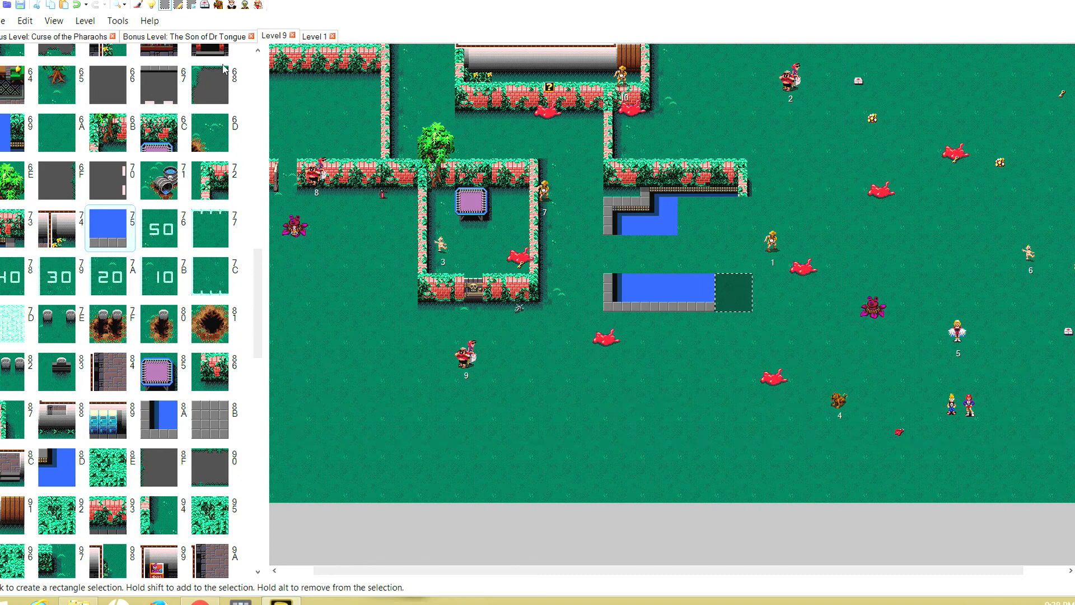
{"action": "left_click", "coordinate": [258, 52]}
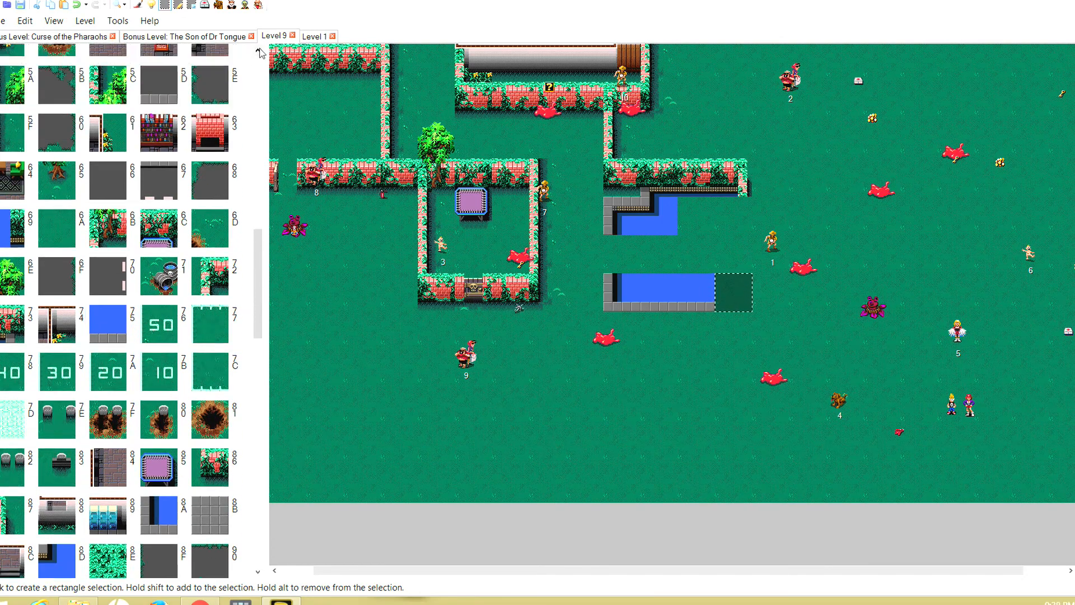
{"action": "left_click", "coordinate": [258, 52]}
{"action": "left_click", "coordinate": [258, 52]}
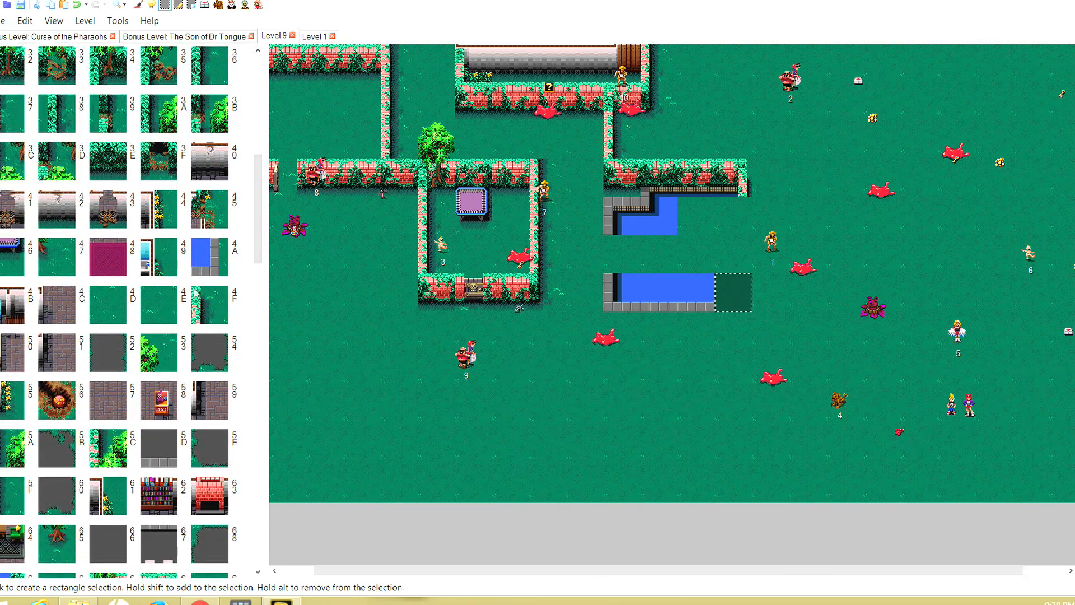
{"action": "left_click", "coordinate": [219, 257]}
Build the pool's right edge with two EC tiles between the 4A corner and the end of the brick wall.
{"action": "left_click", "coordinate": [738, 253]}
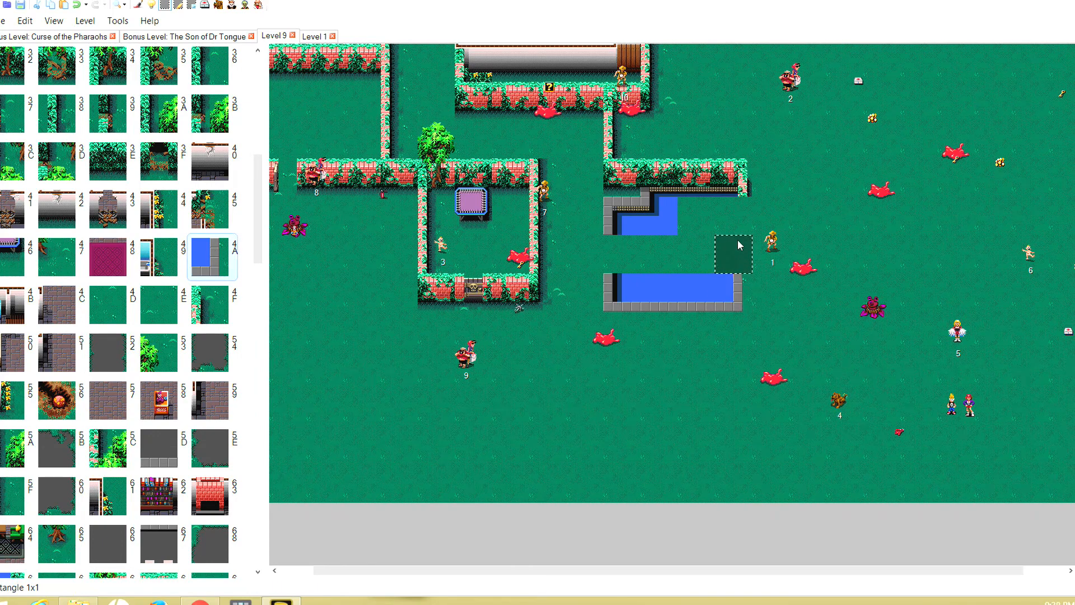
{"action": "left_click_drag", "start_coordinate": [739, 245], "coordinate": [737, 218]}
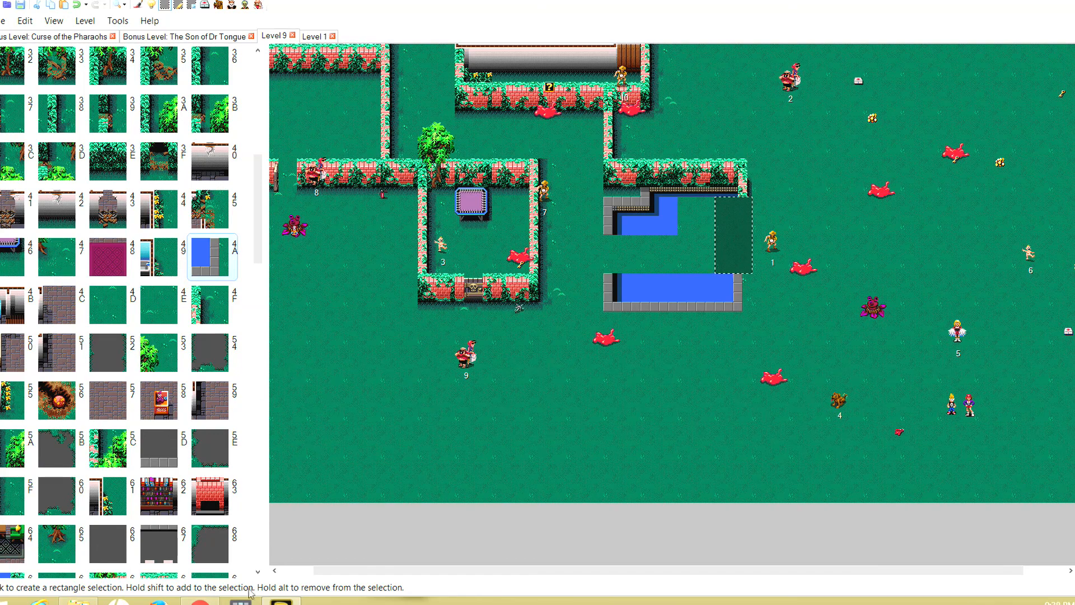
{"action": "left_click", "coordinate": [258, 572]}
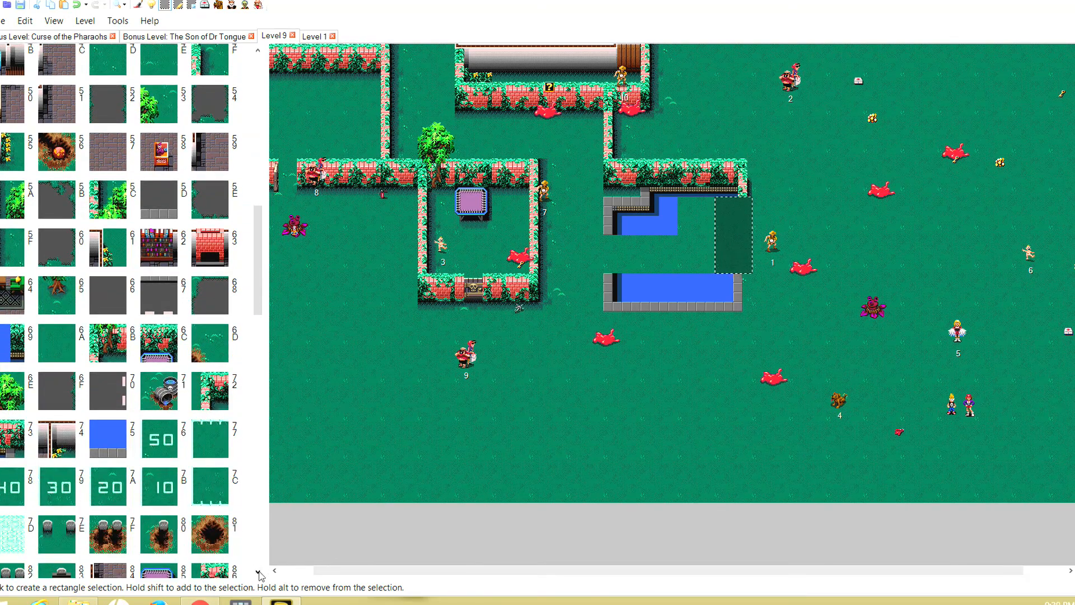
{"action": "left_click_drag", "start_coordinate": [258, 572], "coordinate": [258, 572]}
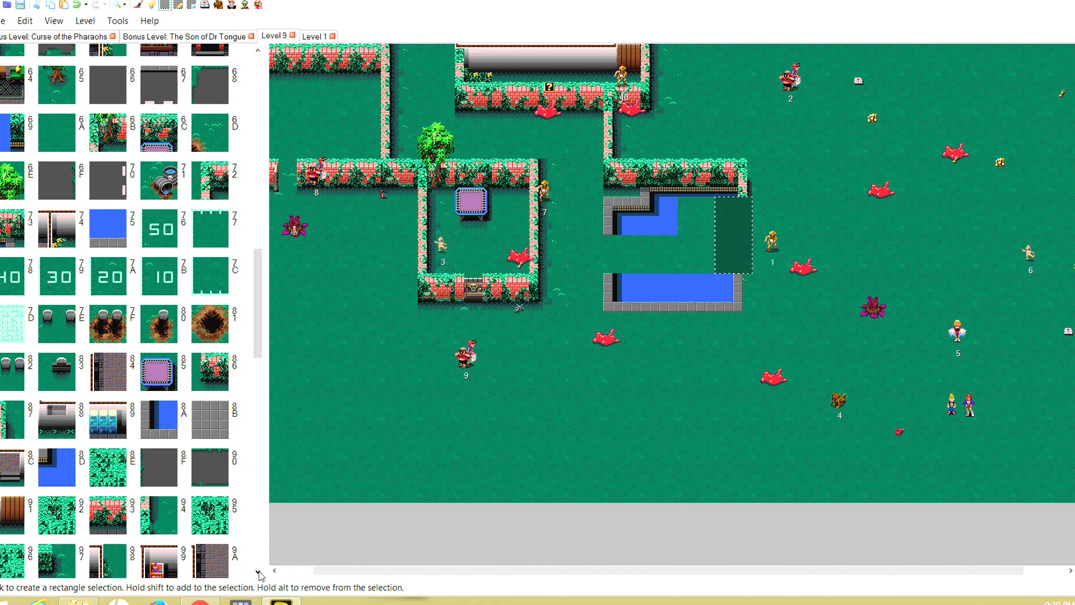
{"action": "left_click_drag", "start_coordinate": [258, 572], "coordinate": [258, 572]}
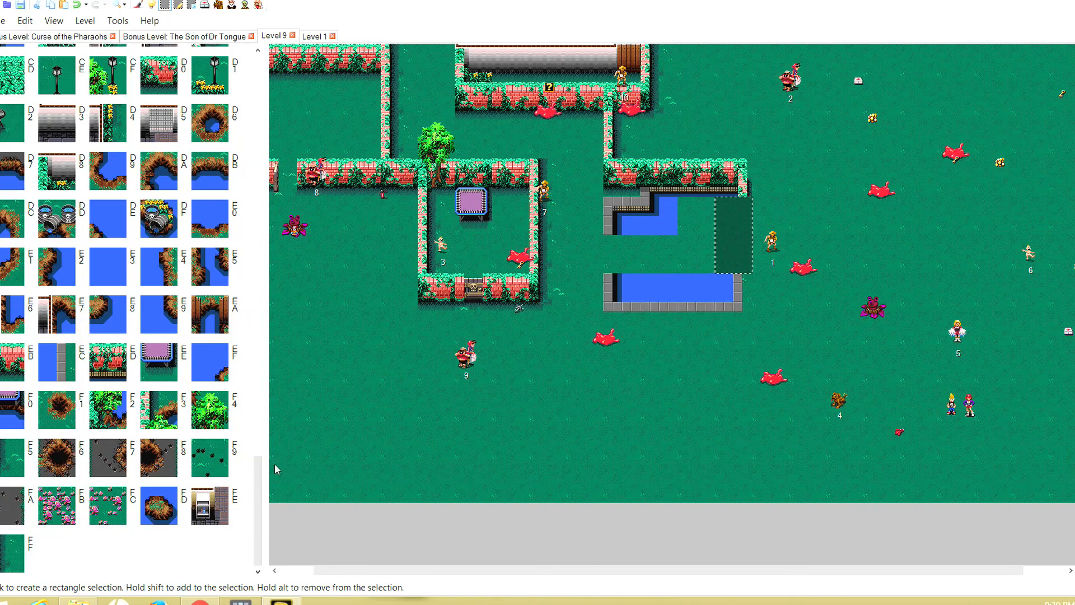
{"action": "left_click", "coordinate": [735, 237]}
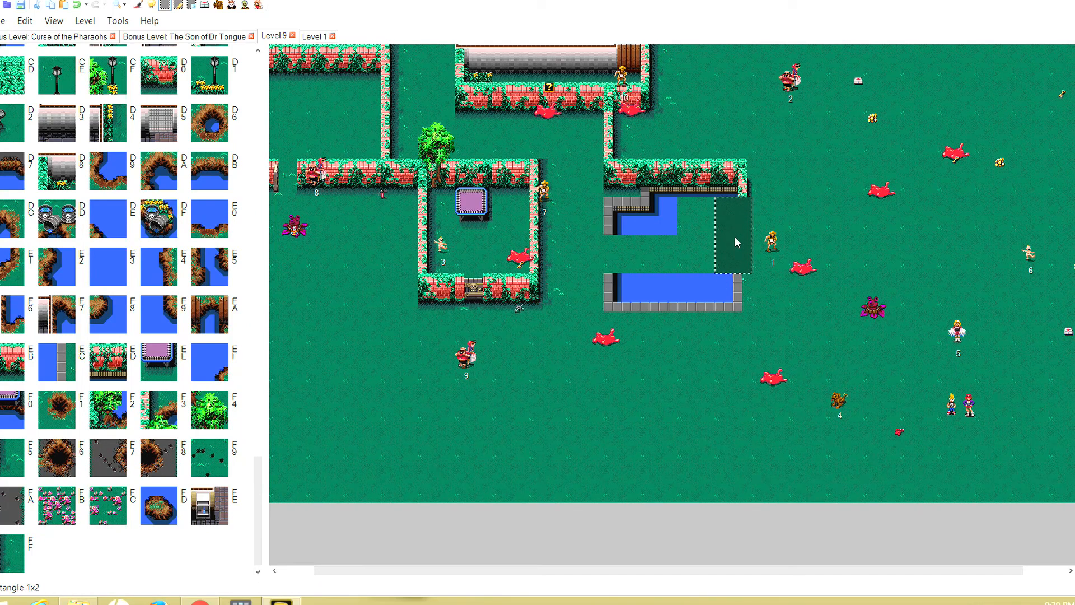
{"action": "left_click", "coordinate": [731, 257]}
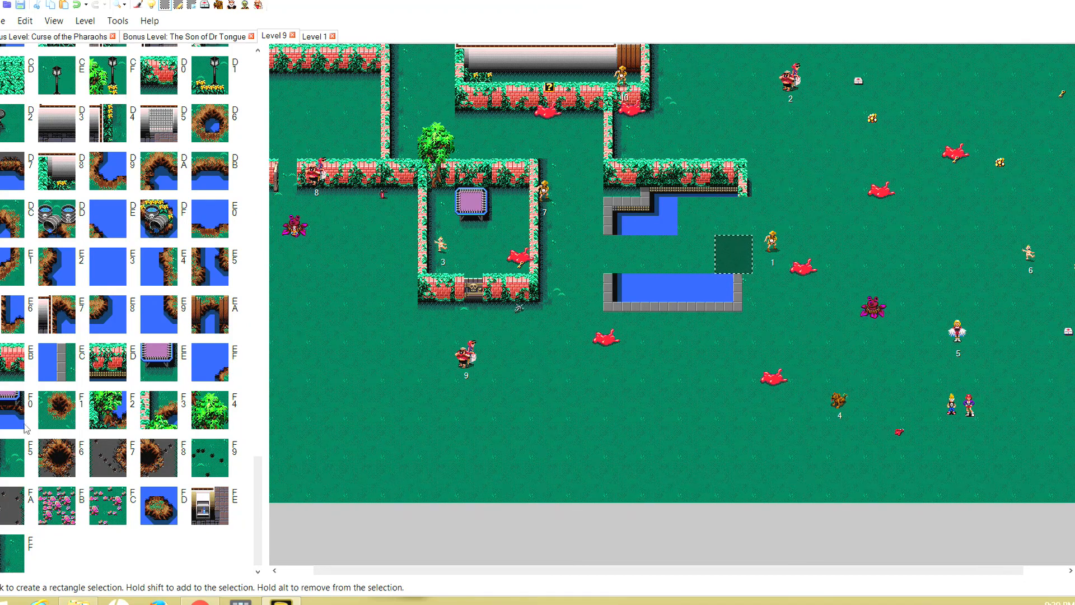
{"action": "left_click", "coordinate": [56, 361]}
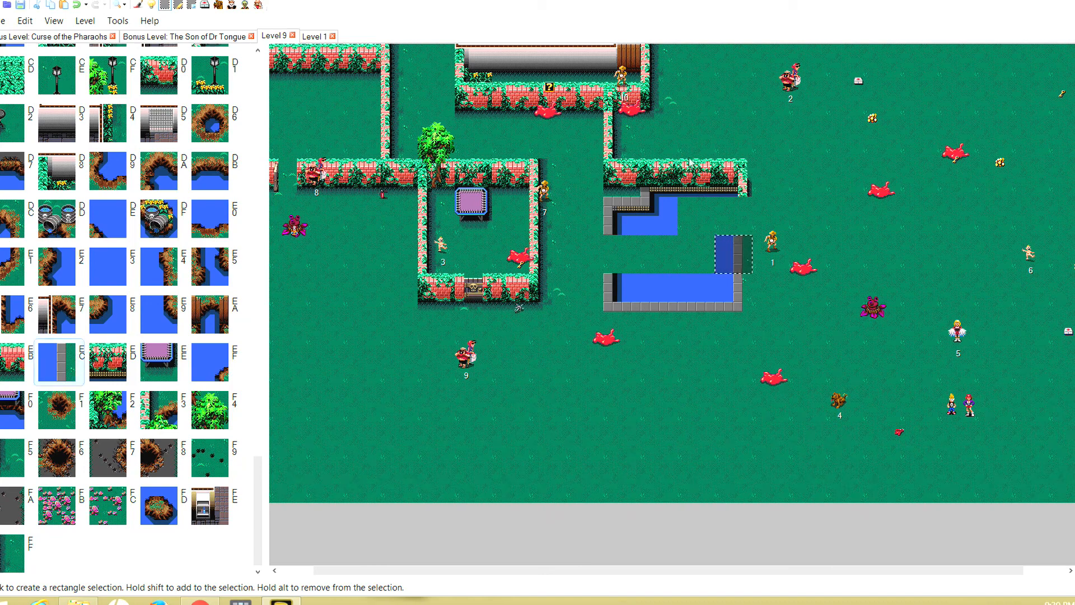
{"action": "left_click", "coordinate": [737, 214]}
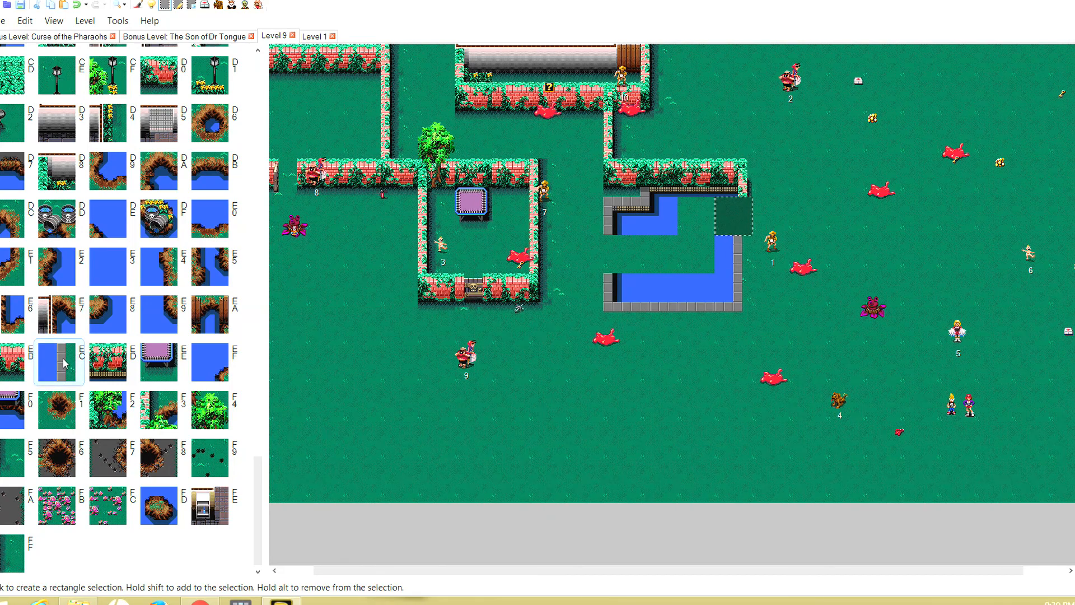
{"action": "left_click", "coordinate": [64, 363]}
Fill the gap in the pool's left edge with tile 8A and put two 75 edge tiles beside it in the middle row.
{"action": "left_click", "coordinate": [734, 178]}
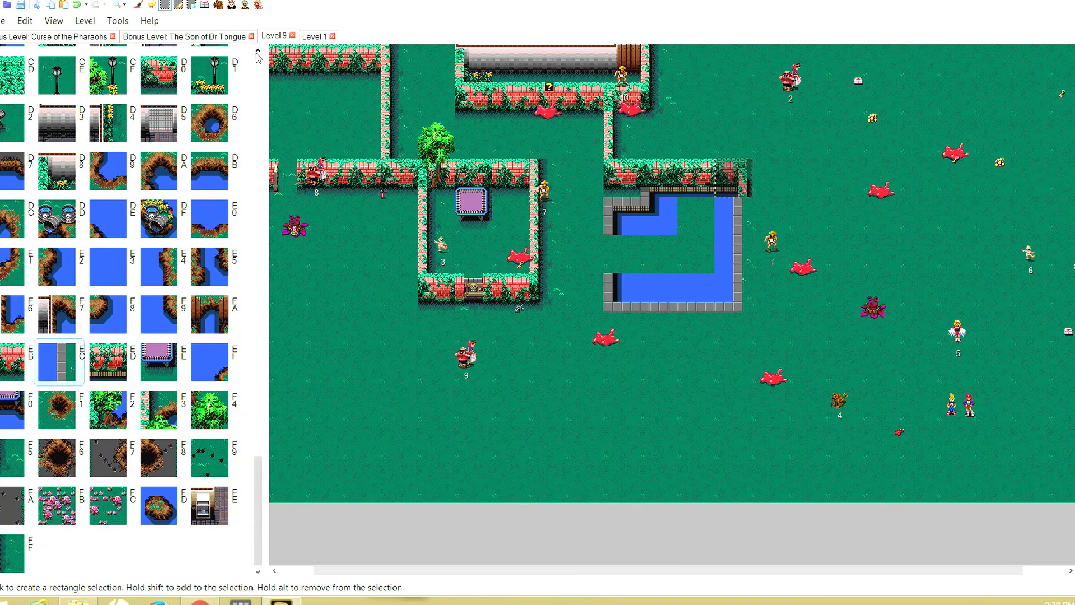
{"action": "scroll", "coordinate": [257, 56], "scroll_direction": "up", "scroll_amount": 2}
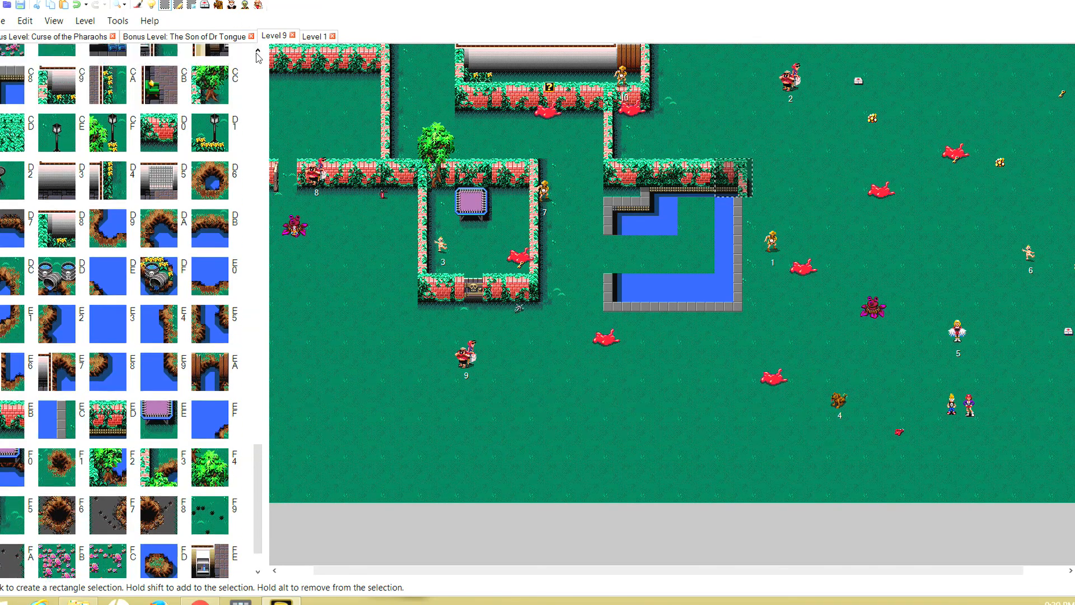
{"action": "left_click", "coordinate": [620, 254]}
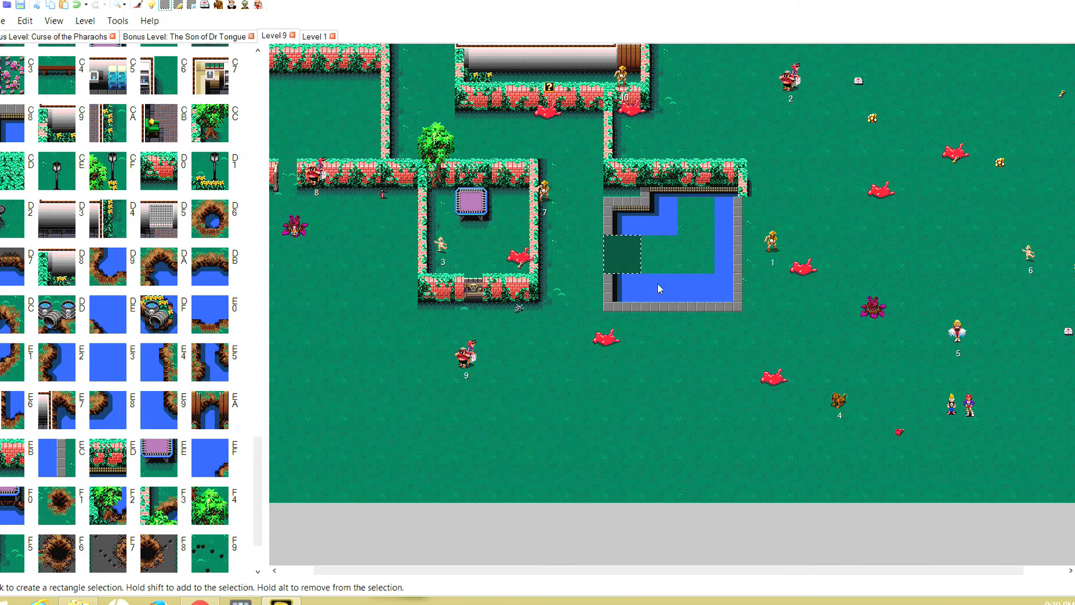
{"action": "left_click", "coordinate": [734, 254]}
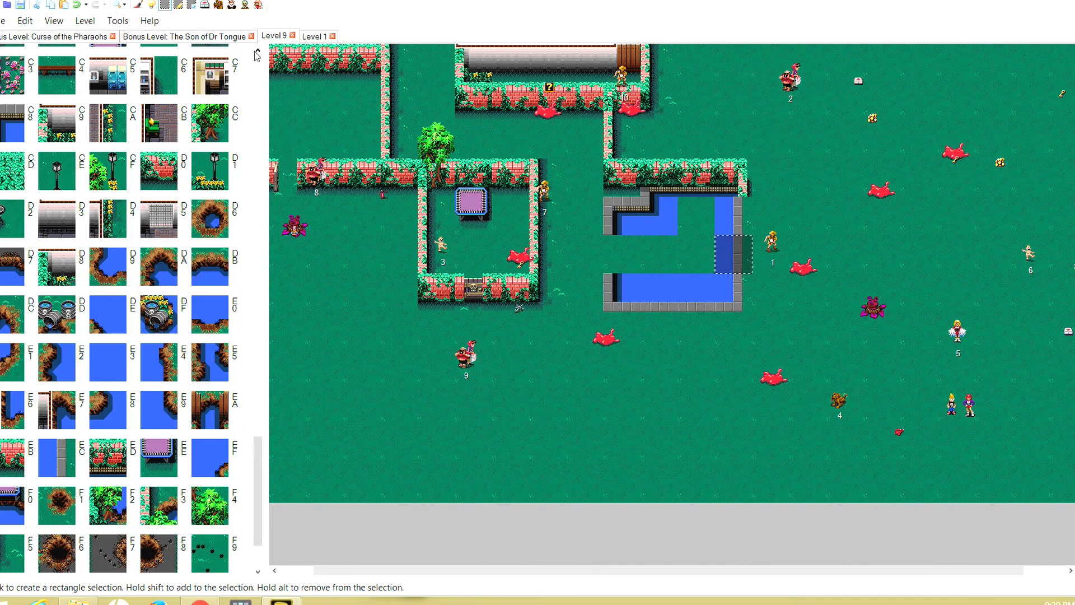
{"action": "scroll", "coordinate": [257, 55], "scroll_direction": "up", "scroll_amount": 10}
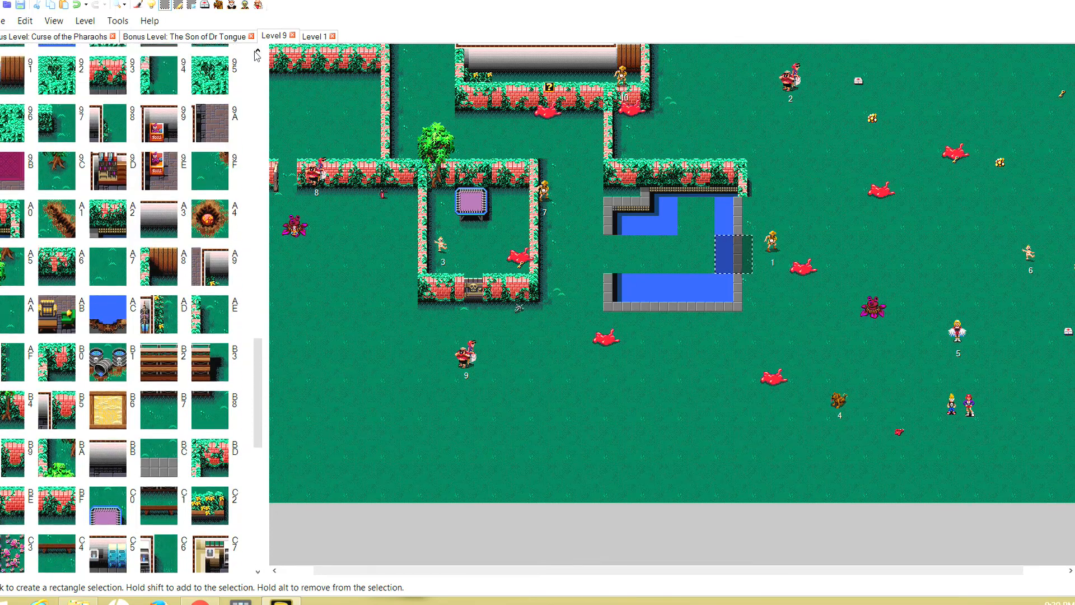
{"action": "scroll", "coordinate": [257, 54], "scroll_direction": "up", "scroll_amount": 6}
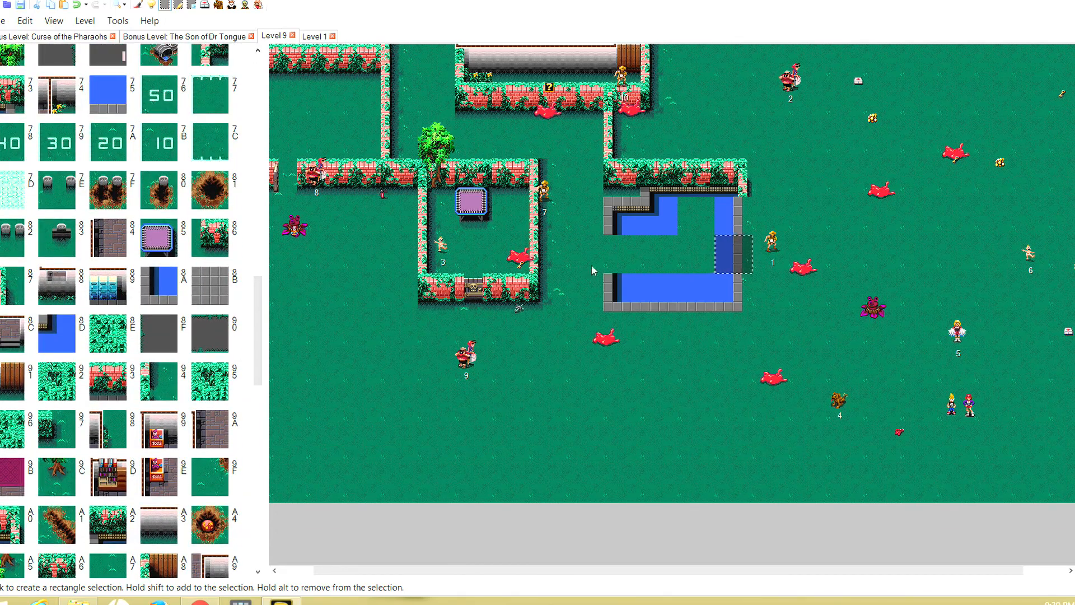
{"action": "left_click_drag", "start_coordinate": [605, 272], "coordinate": [640, 236]}
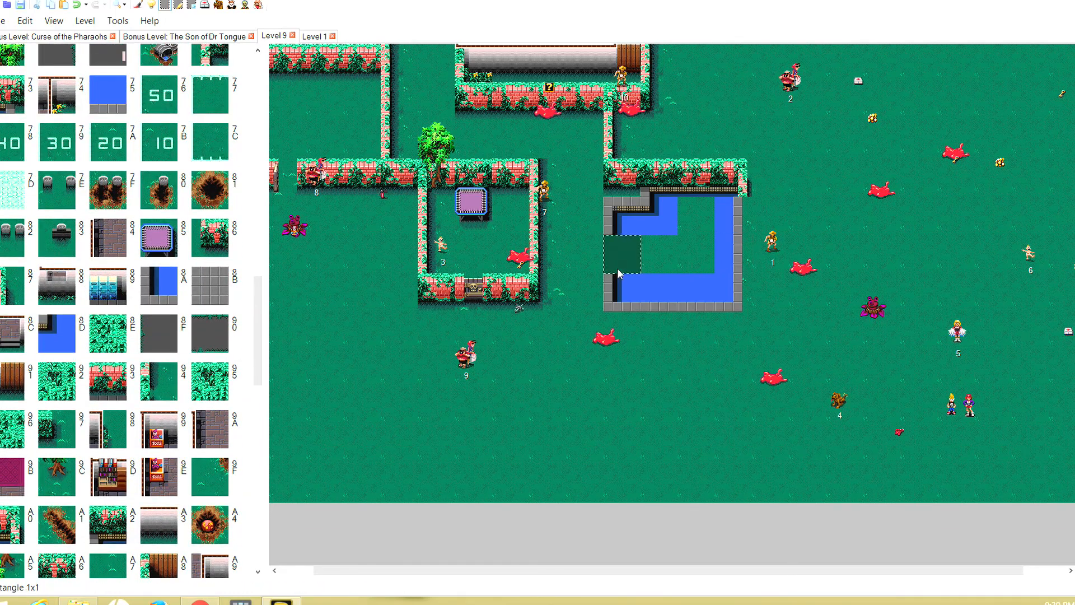
{"action": "left_click", "coordinate": [160, 285]}
{"action": "left_click_drag", "start_coordinate": [749, 271], "coordinate": [718, 237]}
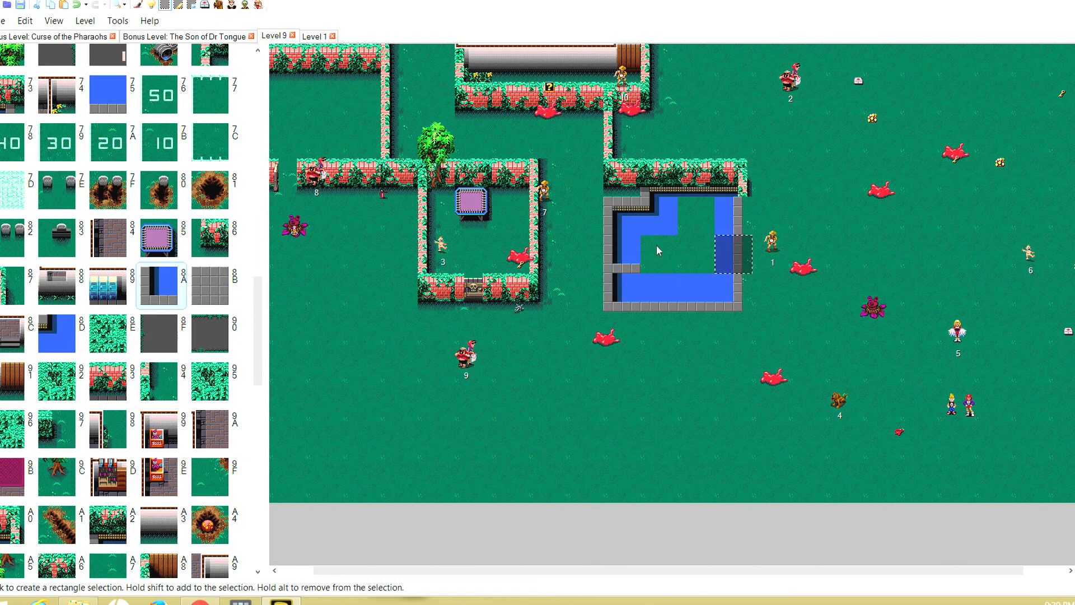
{"action": "left_click_drag", "start_coordinate": [657, 256], "coordinate": [696, 255]}
{"action": "left_click", "coordinate": [114, 105]}
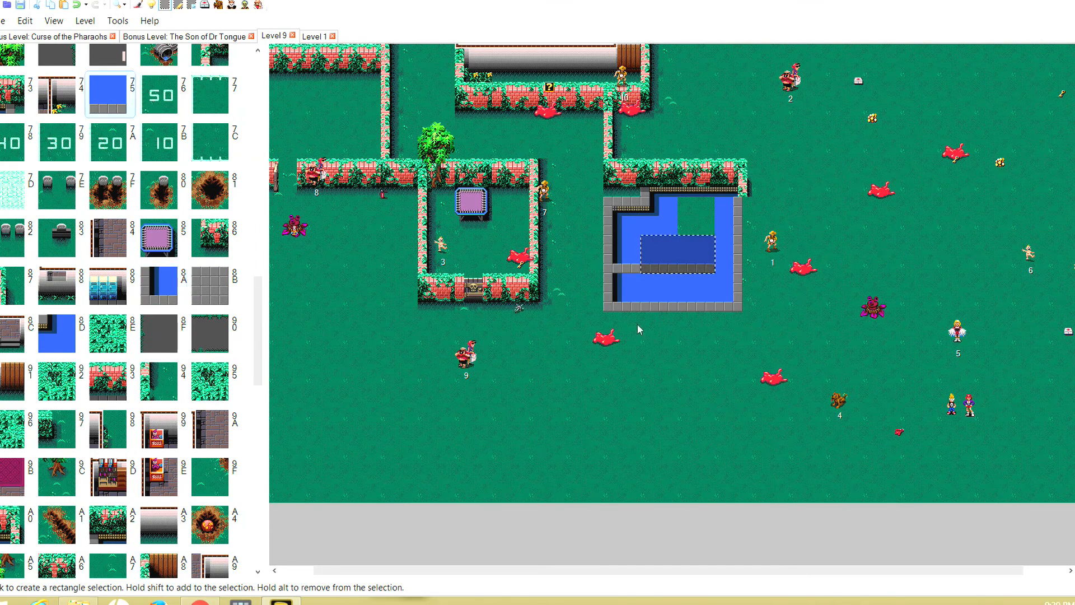
Replace the EC tile at the right end of the pool's middle row with corner tile 4A.
{"action": "left_click", "coordinate": [732, 250]}
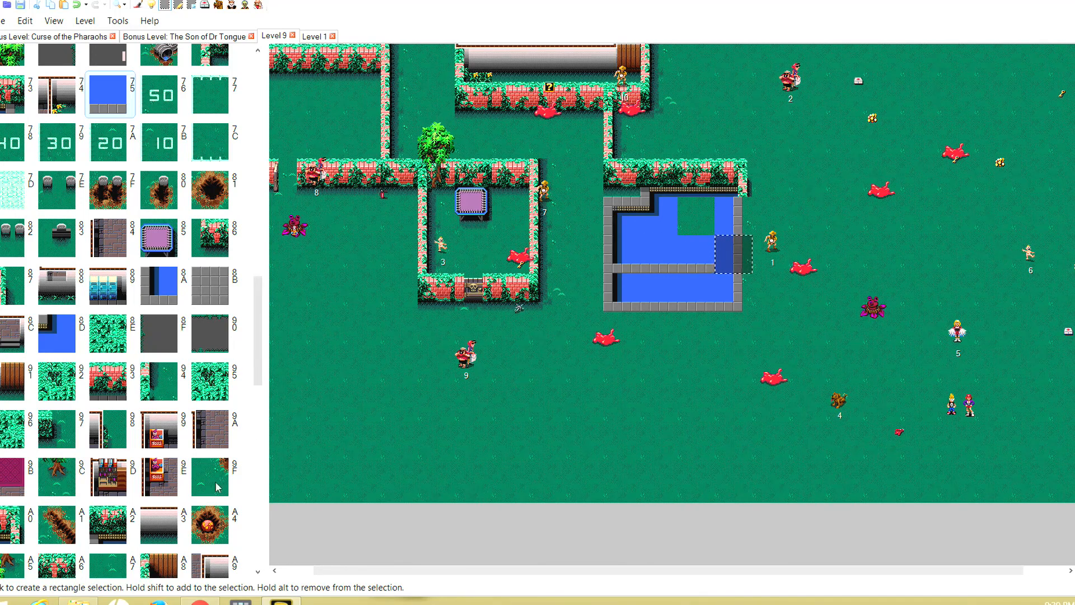
{"action": "left_click", "coordinate": [258, 571]}
{"action": "left_click", "coordinate": [260, 572]}
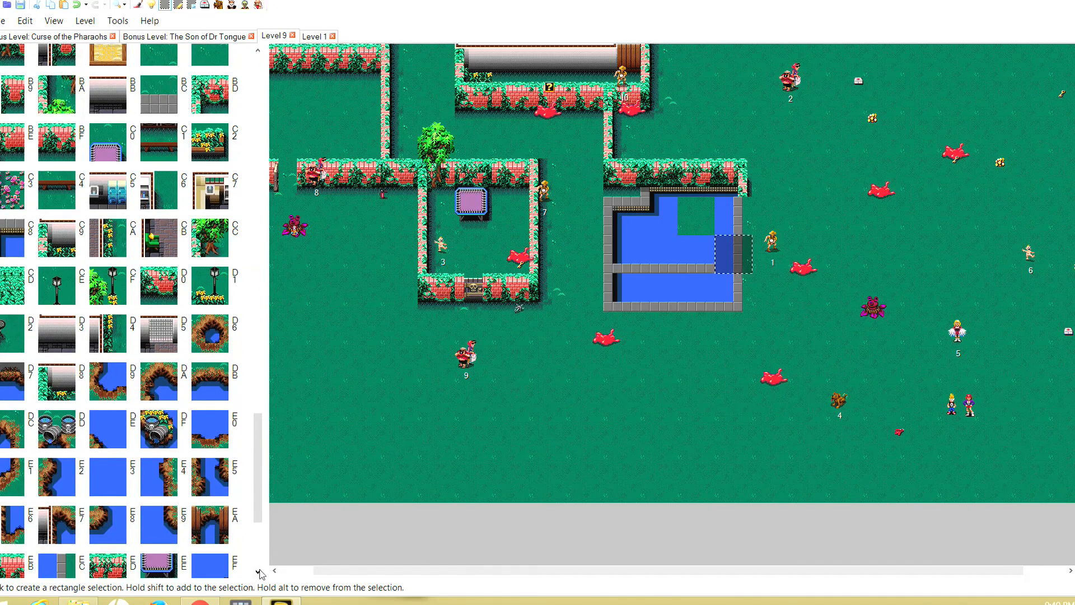
{"action": "left_click", "coordinate": [258, 572]}
{"action": "left_click", "coordinate": [259, 572]}
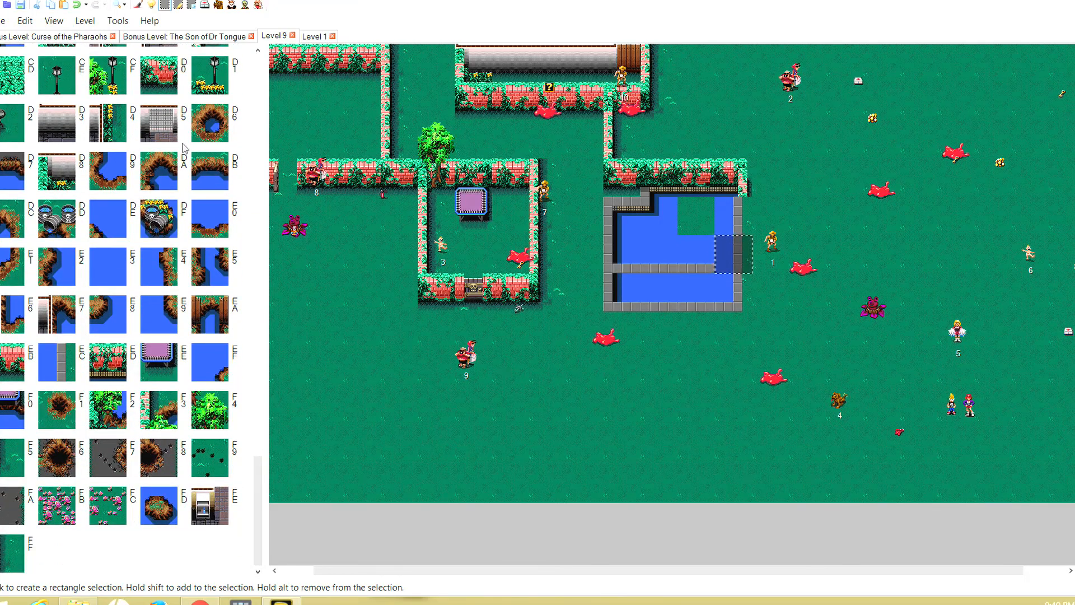
{"action": "left_click", "coordinate": [258, 53]}
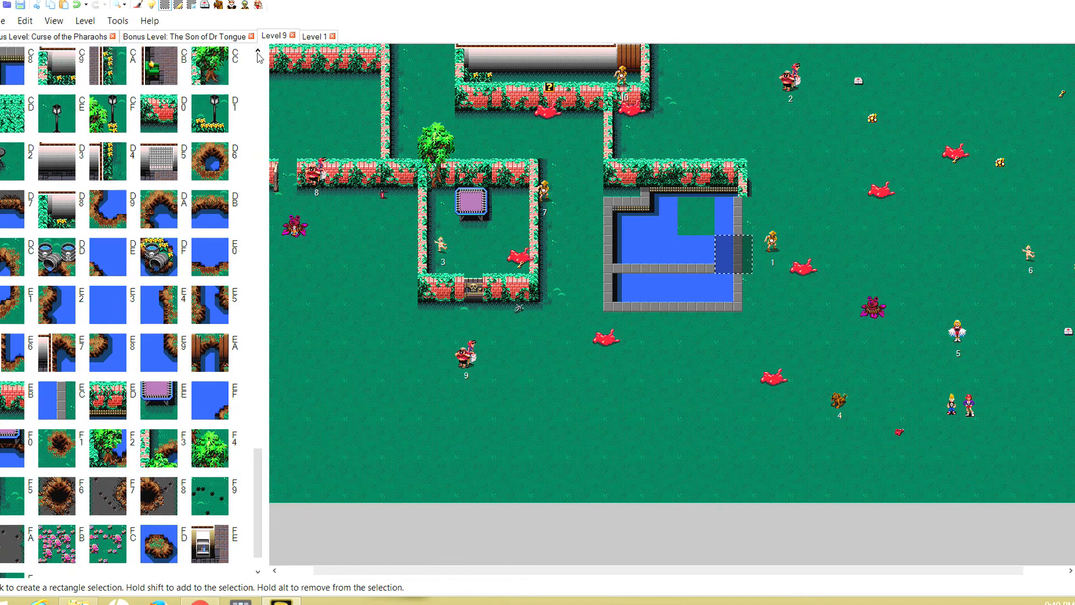
{"action": "left_click_drag", "start_coordinate": [258, 53], "coordinate": [258, 53]}
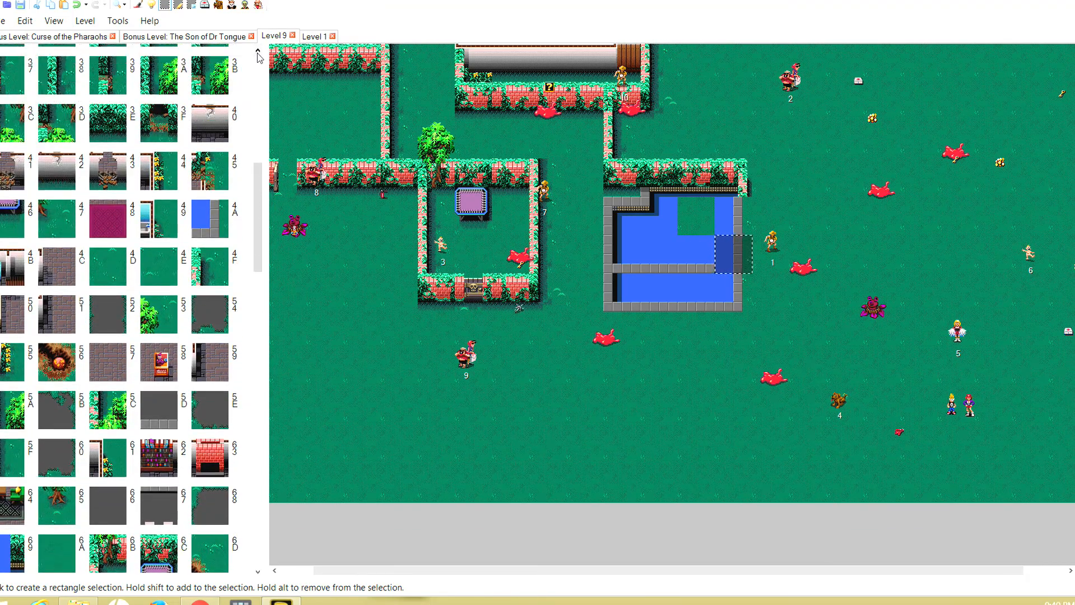
{"action": "left_click", "coordinate": [218, 226]}
Replace the four tiles of the pool's bottom row with grey paving tile 8B.
{"action": "left_click_drag", "start_coordinate": [616, 301], "coordinate": [734, 303]}
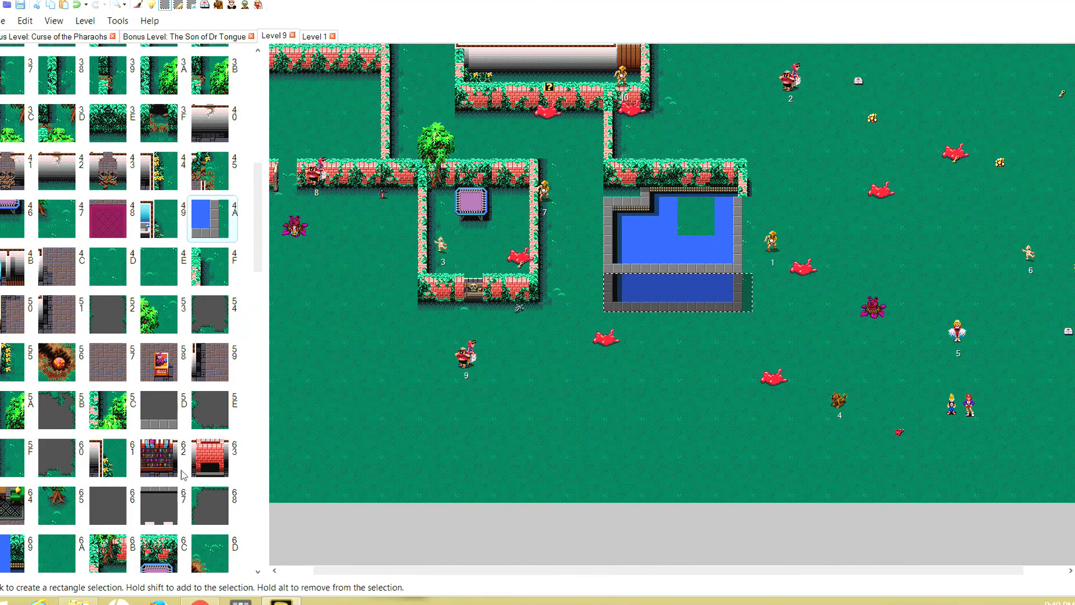
{"action": "left_click", "coordinate": [259, 572]}
{"action": "left_click", "coordinate": [258, 572]}
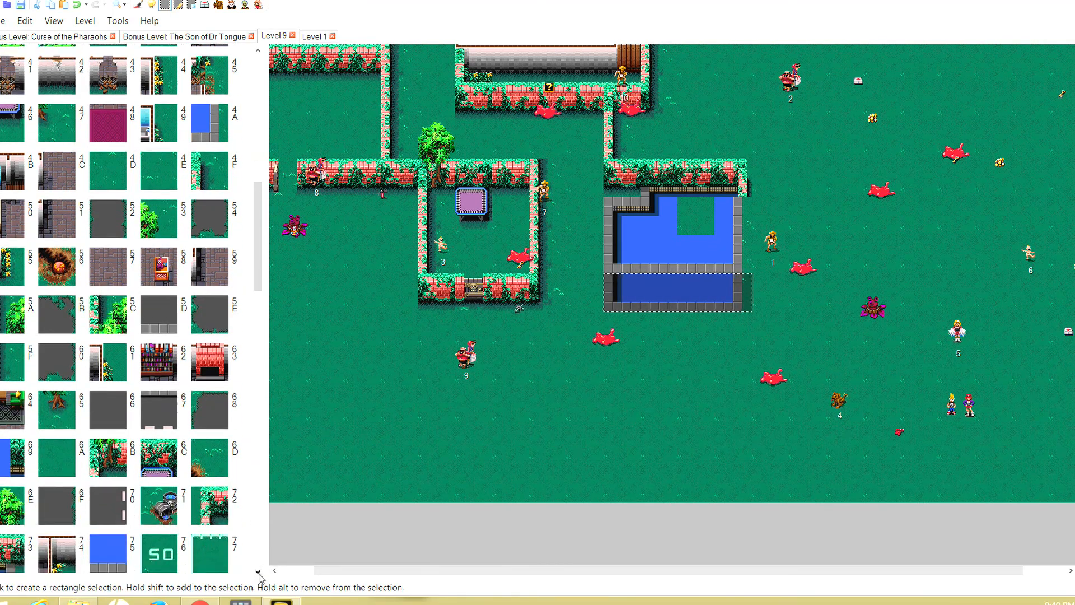
{"action": "left_click", "coordinate": [259, 573]}
{"action": "left_click", "coordinate": [258, 573]}
{"action": "left_click", "coordinate": [259, 573]}
{"action": "left_click", "coordinate": [259, 573]}
{"action": "left_click", "coordinate": [259, 573]}
{"action": "left_click", "coordinate": [259, 573]}
{"action": "left_click", "coordinate": [259, 573]}
{"action": "left_click", "coordinate": [259, 573]}
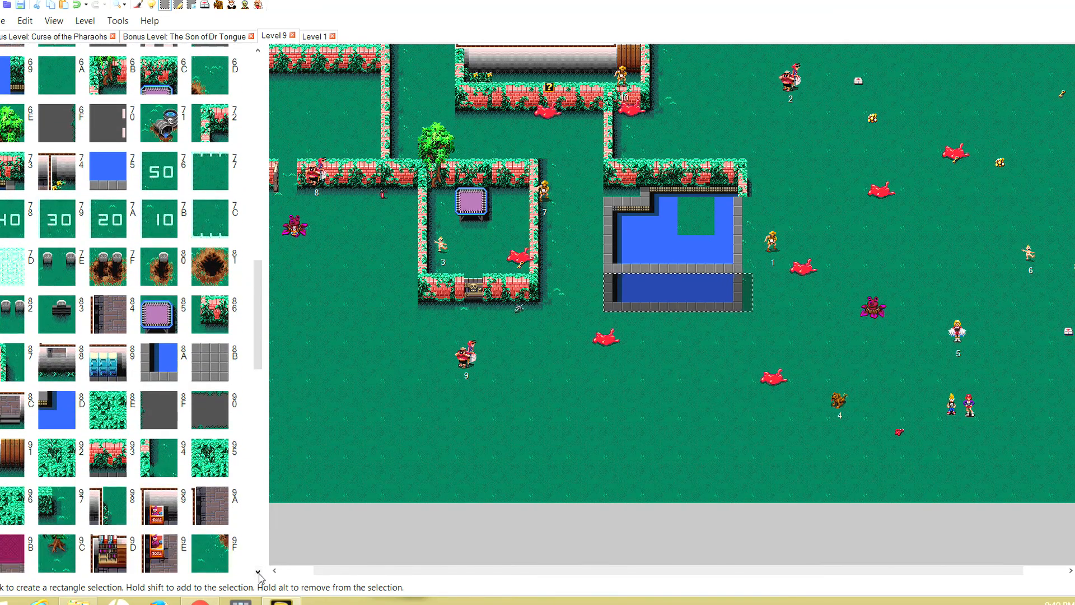
{"action": "left_click", "coordinate": [259, 573]}
{"action": "left_click", "coordinate": [210, 323]}
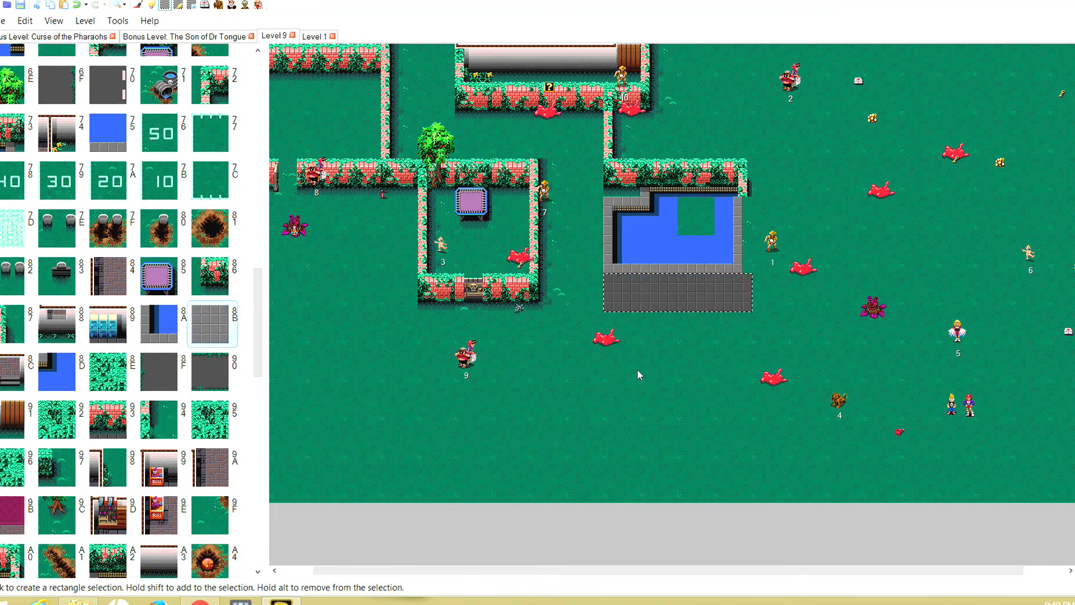
{"action": "left_click", "coordinate": [738, 328]}
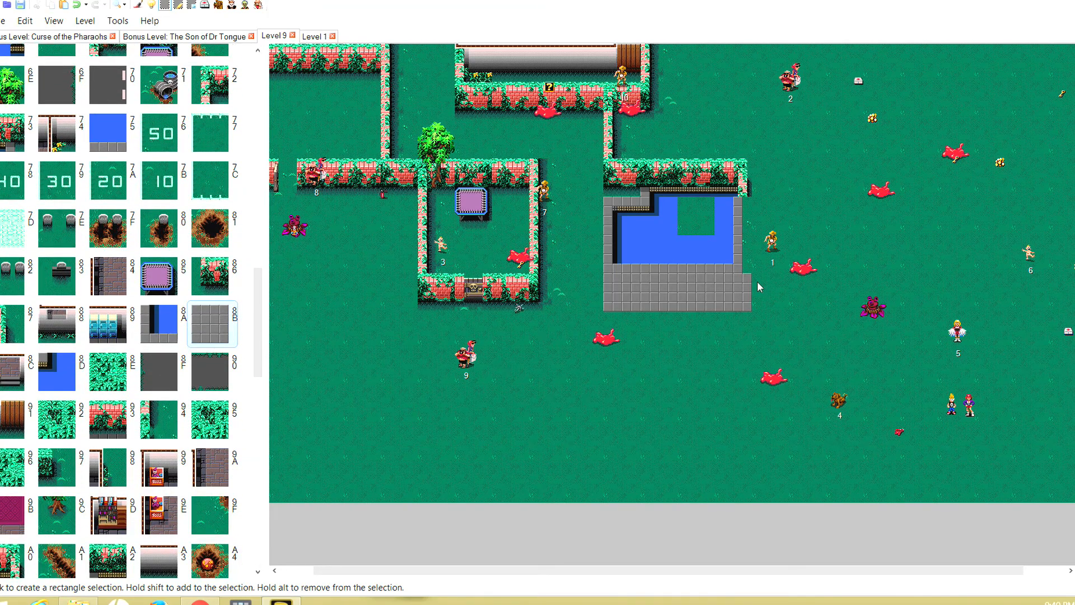
Replace the right end of the brick wall above the pool with wall tile 73.
{"action": "left_click", "coordinate": [754, 217]}
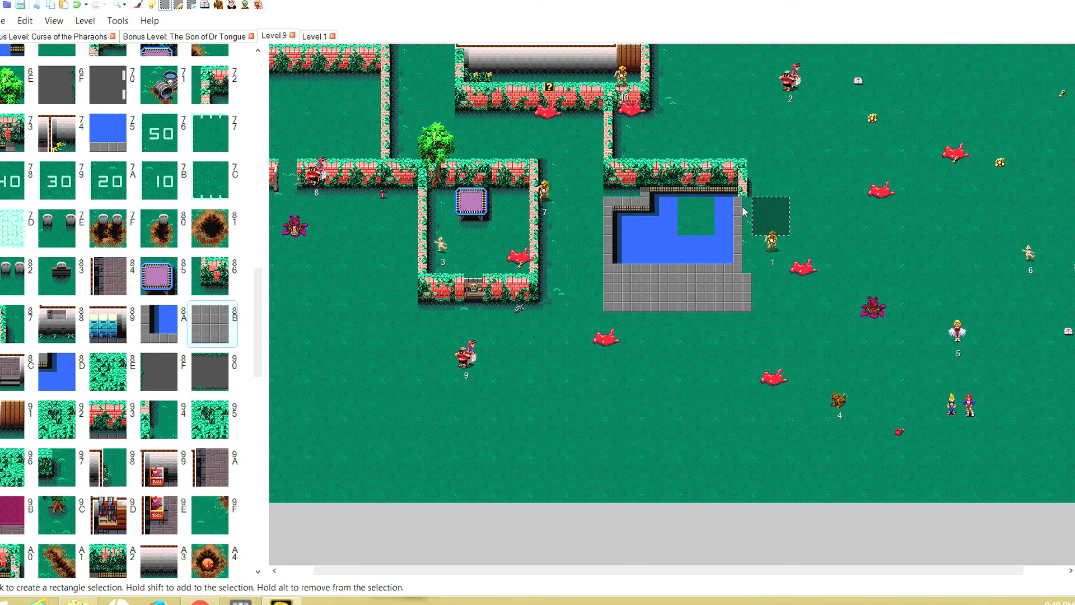
{"action": "left_click", "coordinate": [743, 211]}
{"action": "left_click", "coordinate": [745, 191]}
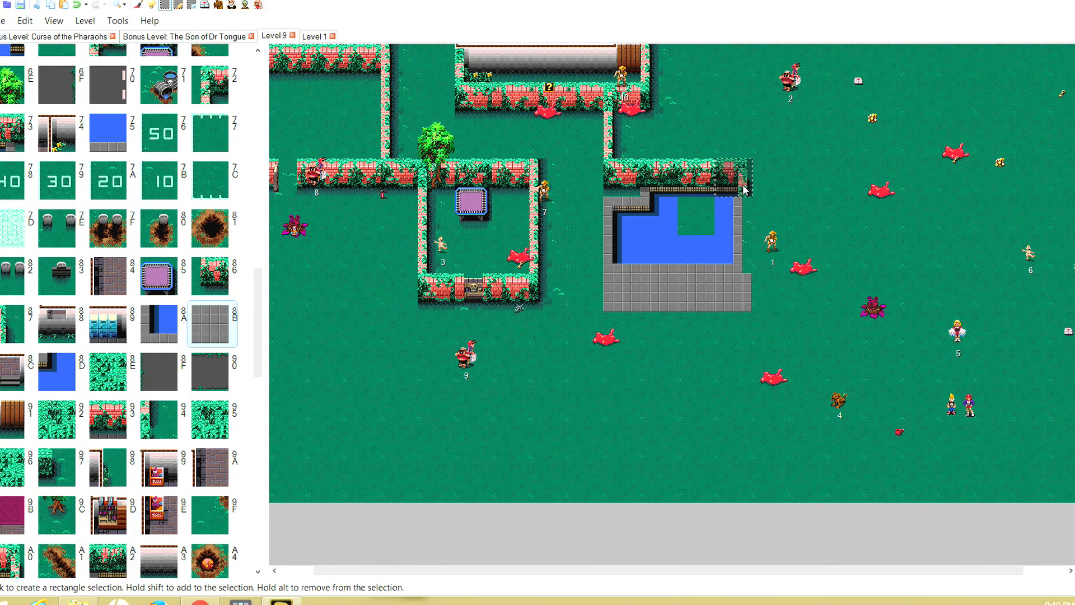
{"action": "left_click", "coordinate": [258, 50]}
{"action": "left_click", "coordinate": [259, 51]}
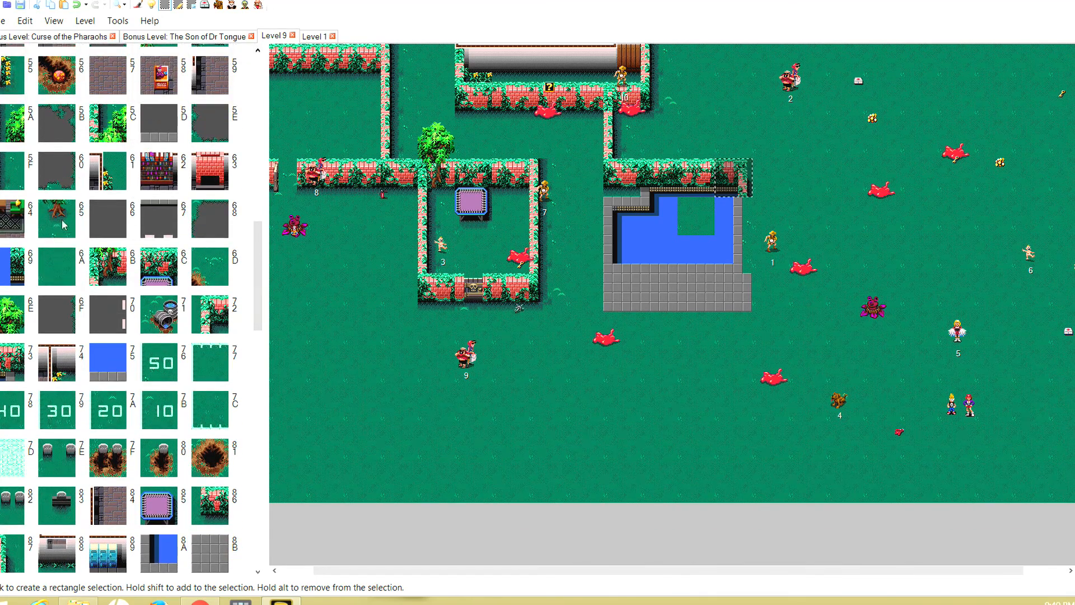
{"action": "left_click", "coordinate": [22, 262]}
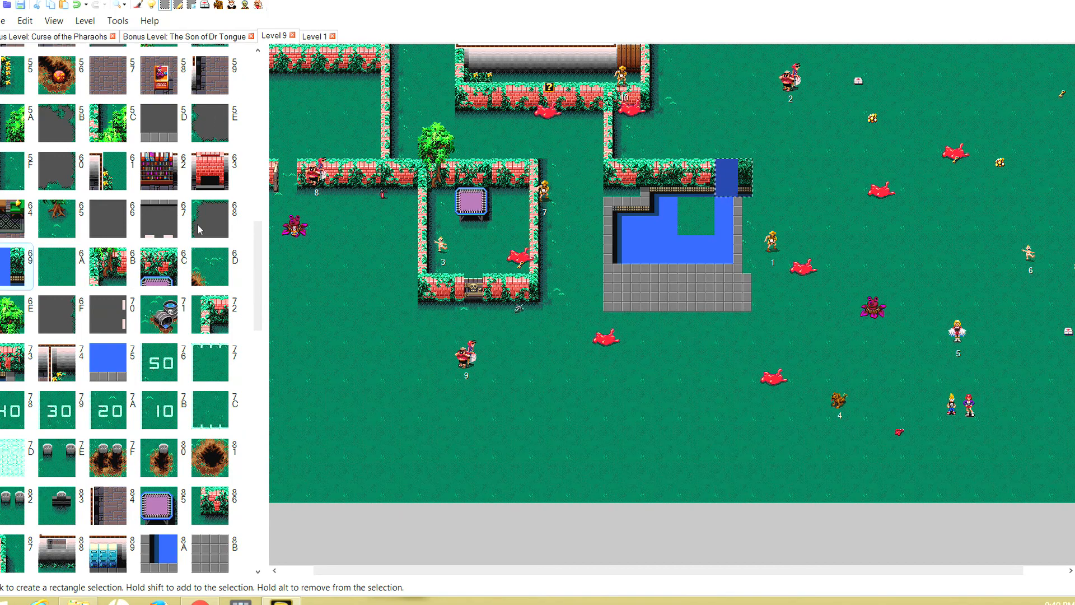
{"action": "left_click", "coordinate": [258, 51]}
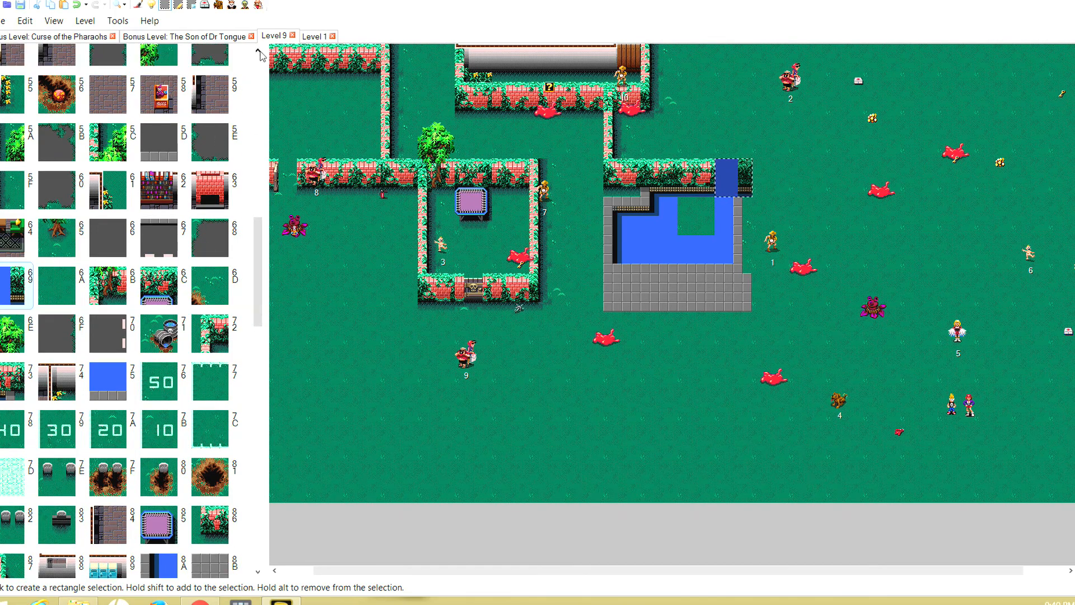
{"action": "left_click_drag", "start_coordinate": [258, 51], "coordinate": [258, 51]}
{"action": "left_click_drag", "start_coordinate": [258, 571], "coordinate": [258, 572]}
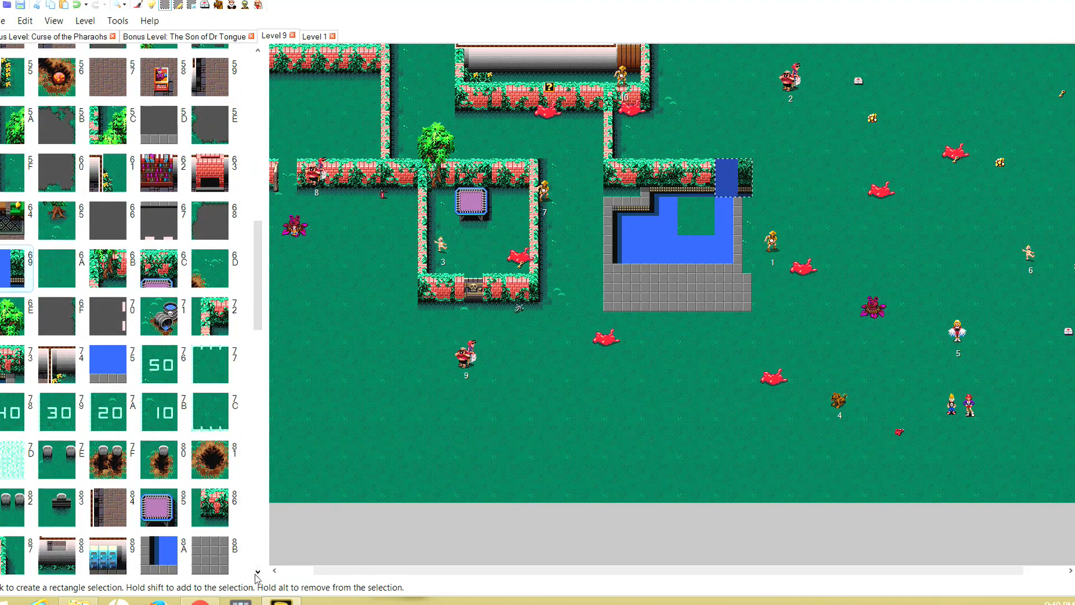
{"action": "left_click", "coordinate": [6, 370]}
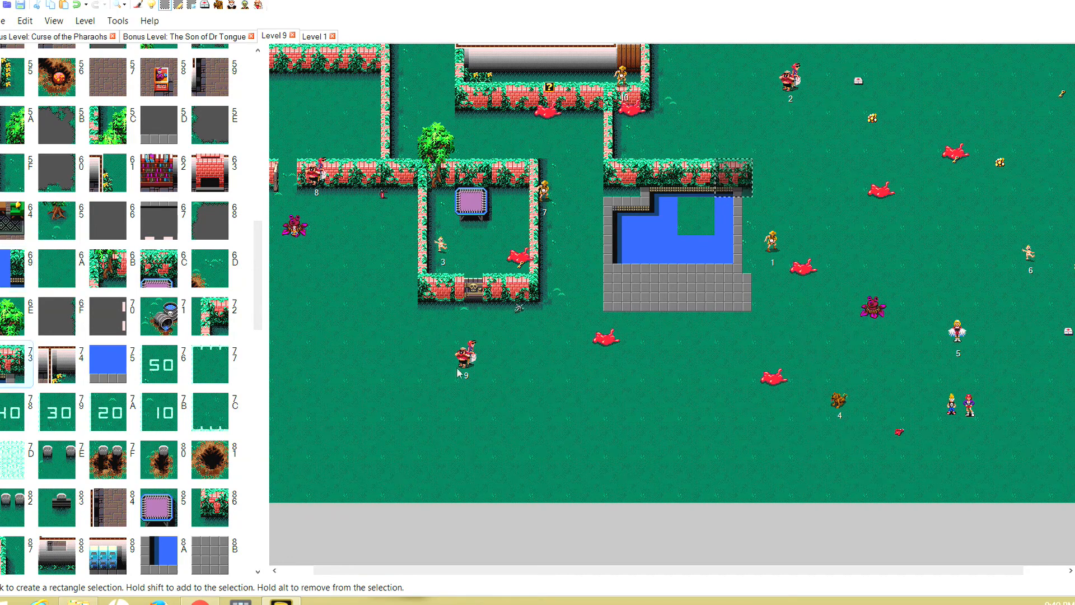
Fill the grass gap inside the pool with plain water tile E3.
{"action": "left_click", "coordinate": [708, 215]}
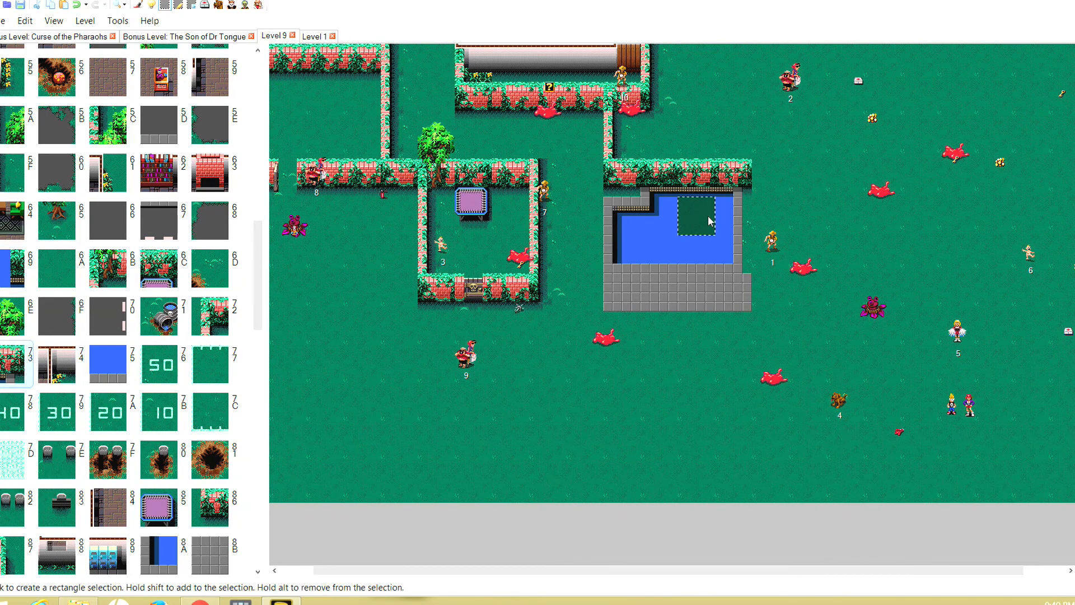
{"action": "left_click", "coordinate": [254, 561]}
{"action": "left_click", "coordinate": [254, 561]}
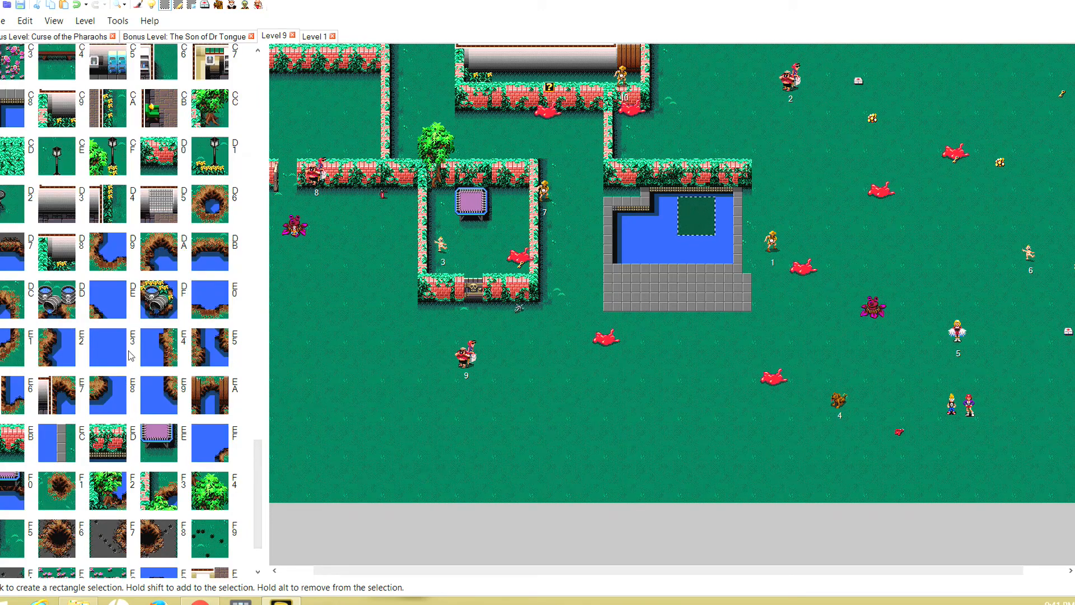
{"action": "left_click", "coordinate": [775, 359]}
{"action": "key", "text": "Left"}
{"action": "key", "text": "Left"}
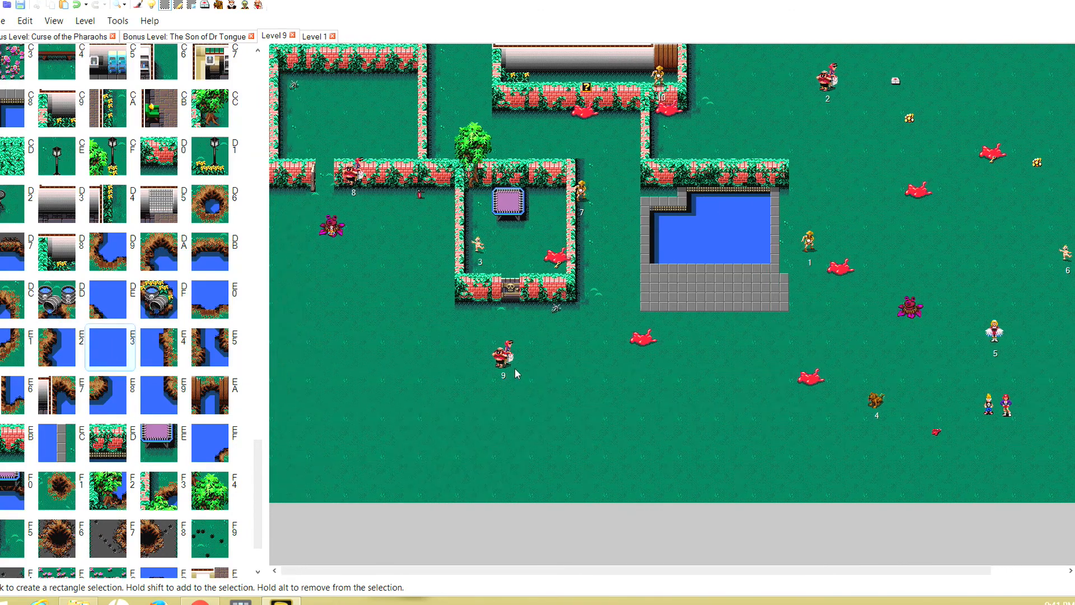
Pave a column three tiles high along the outside of the pool's left edge with tile 8B.
{"action": "key", "text": "Right"}
{"action": "key", "text": "Right"}
{"action": "key", "text": "Right"}
{"action": "left_click_drag", "start_coordinate": [735, 290], "coordinate": [562, 291]}
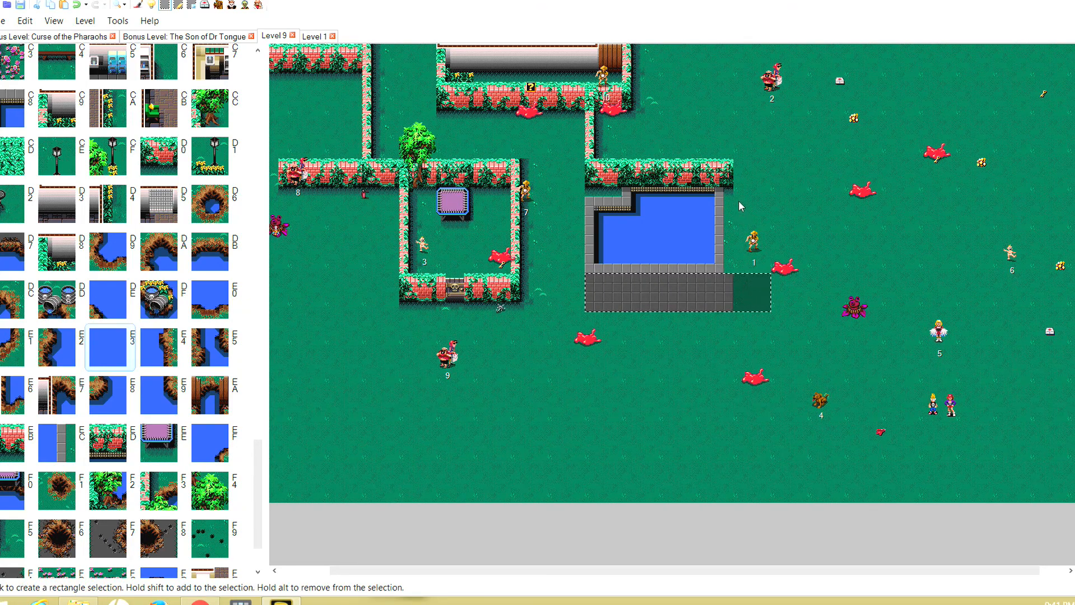
{"action": "left_click", "coordinate": [739, 223]}
{"action": "left_click_drag", "start_coordinate": [562, 288], "coordinate": [582, 221]}
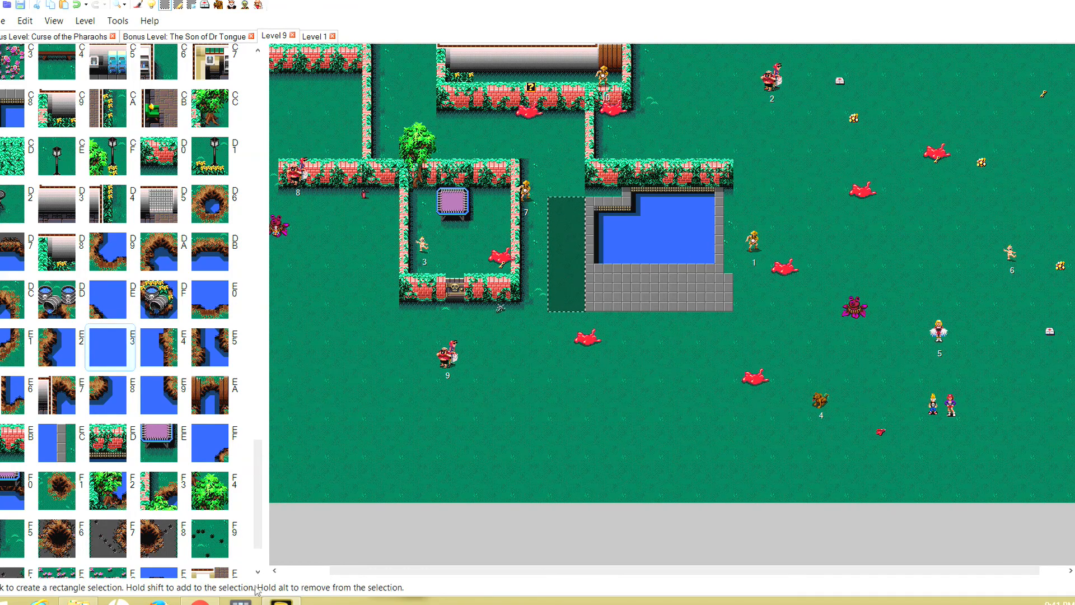
{"action": "left_click_drag", "start_coordinate": [737, 290], "coordinate": [583, 227]}
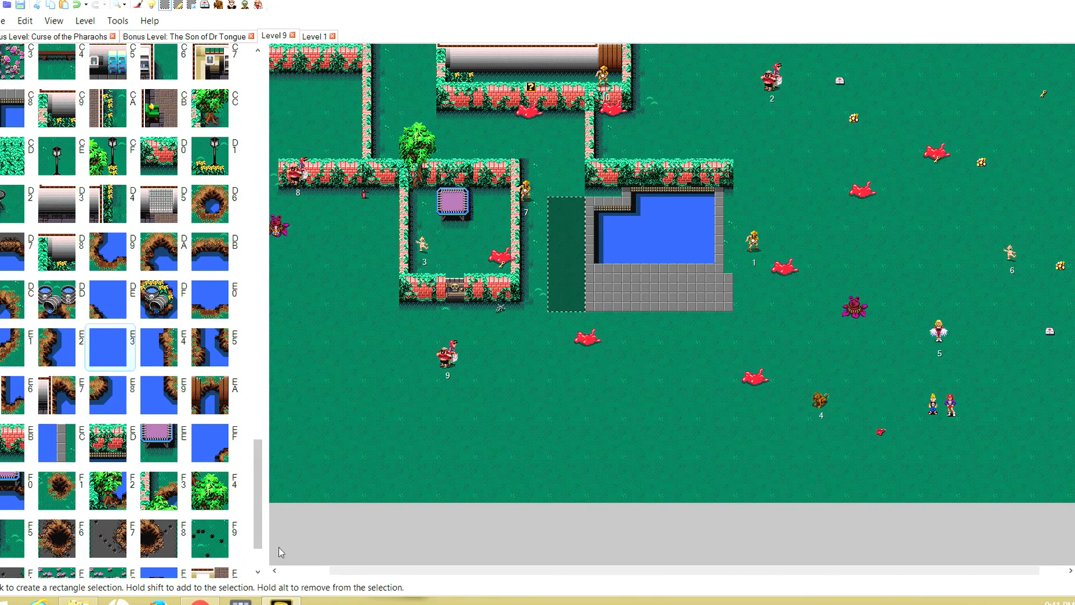
{"action": "left_click", "coordinate": [259, 572]}
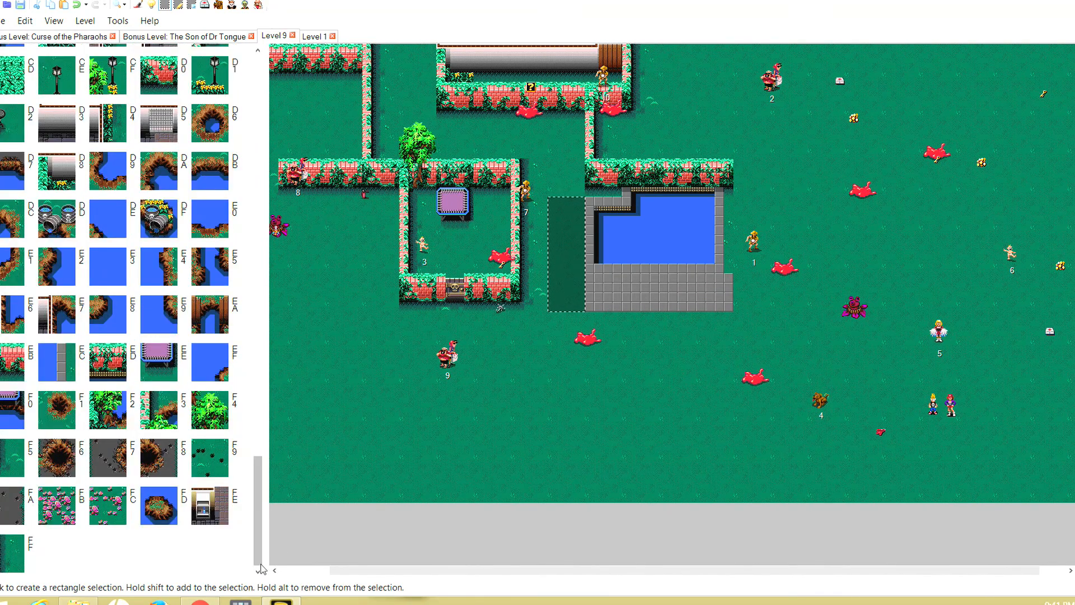
{"action": "left_click", "coordinate": [259, 70]}
{"action": "left_click", "coordinate": [258, 69]}
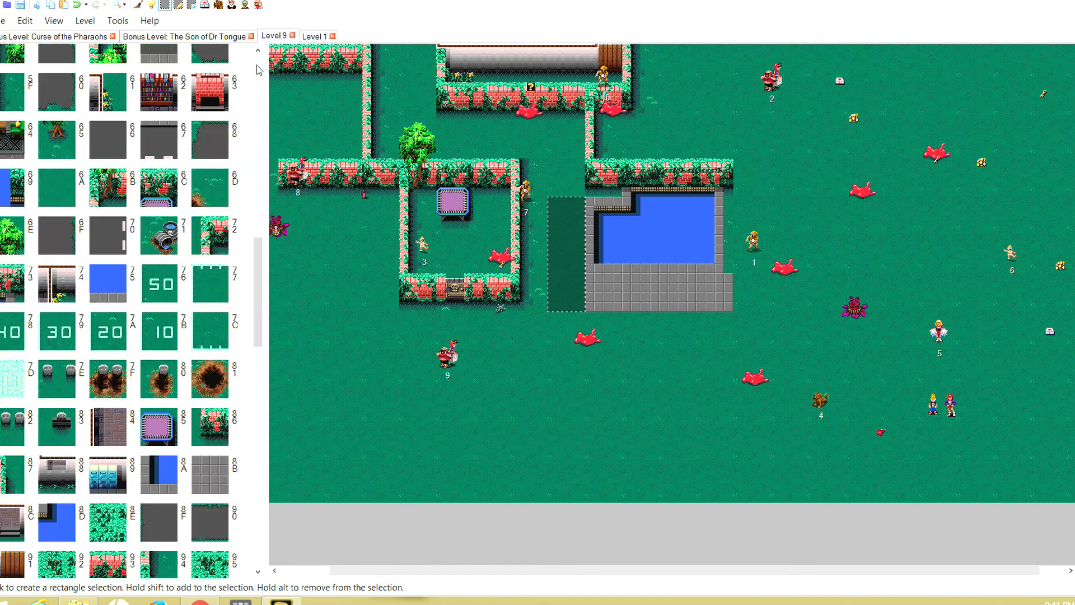
{"action": "left_click", "coordinate": [210, 475]}
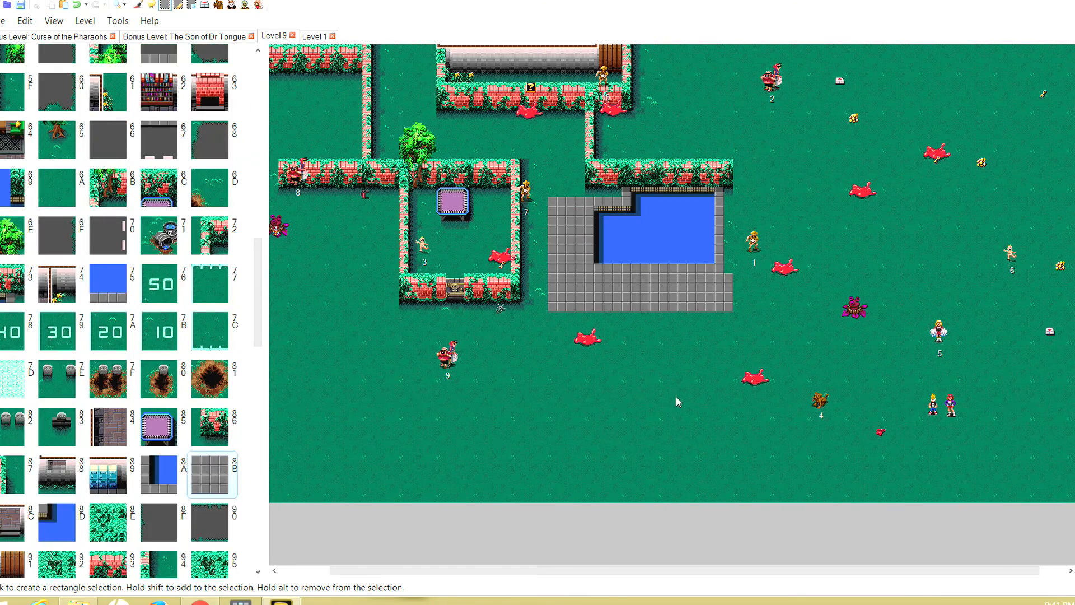
{"action": "scroll", "coordinate": [590, 392], "scroll_direction": "left", "scroll_amount": 1}
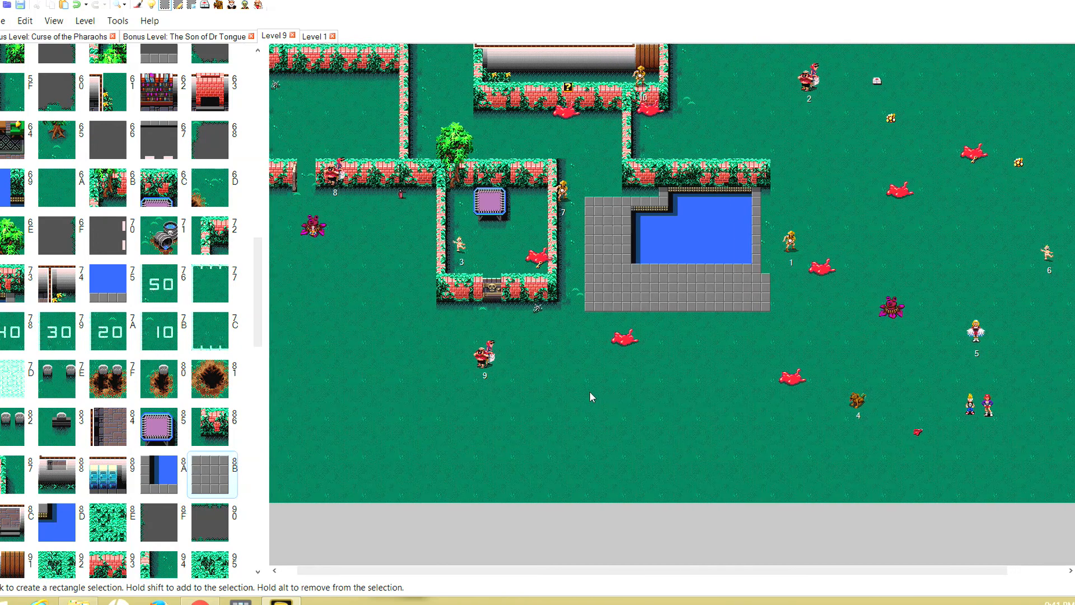
{"action": "scroll", "coordinate": [590, 393], "scroll_direction": "right", "scroll_amount": 2}
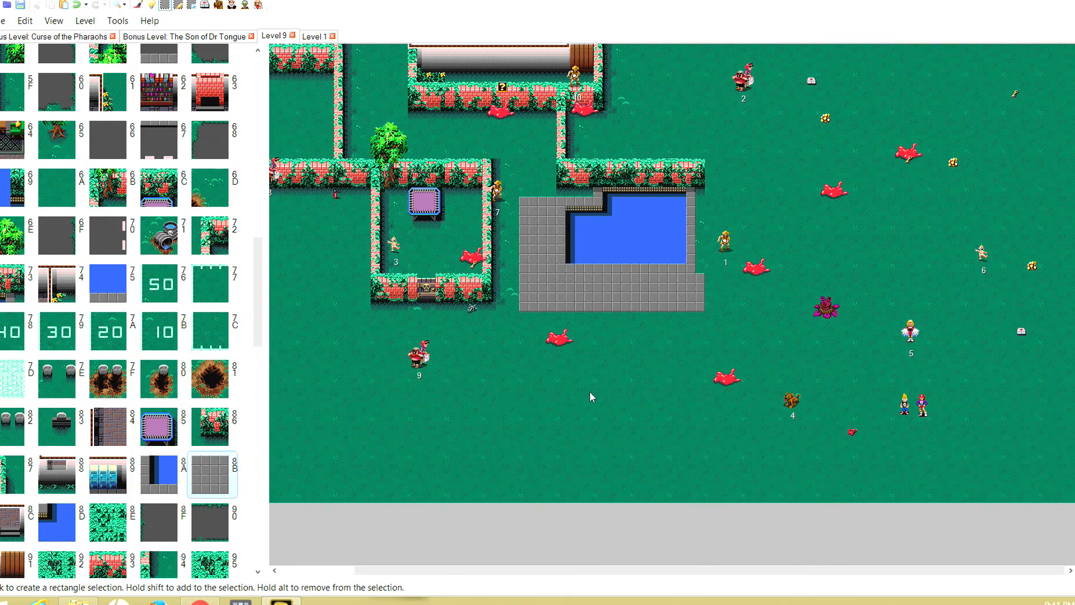
{"action": "scroll", "coordinate": [590, 392], "scroll_direction": "left", "scroll_amount": 5}
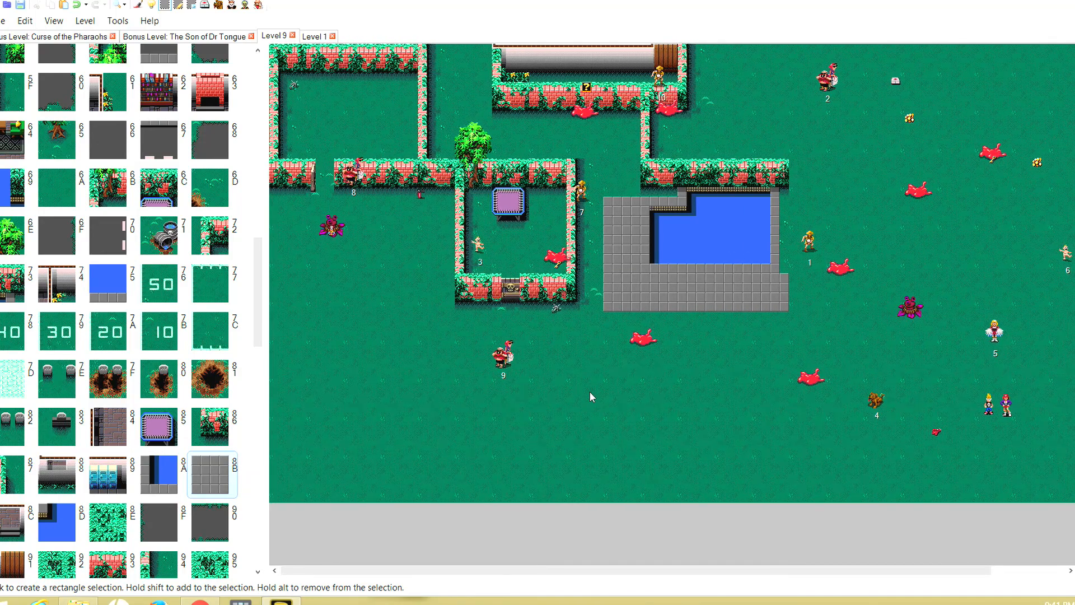
{"action": "scroll", "coordinate": [784, 254], "scroll_direction": "right", "scroll_amount": 5}
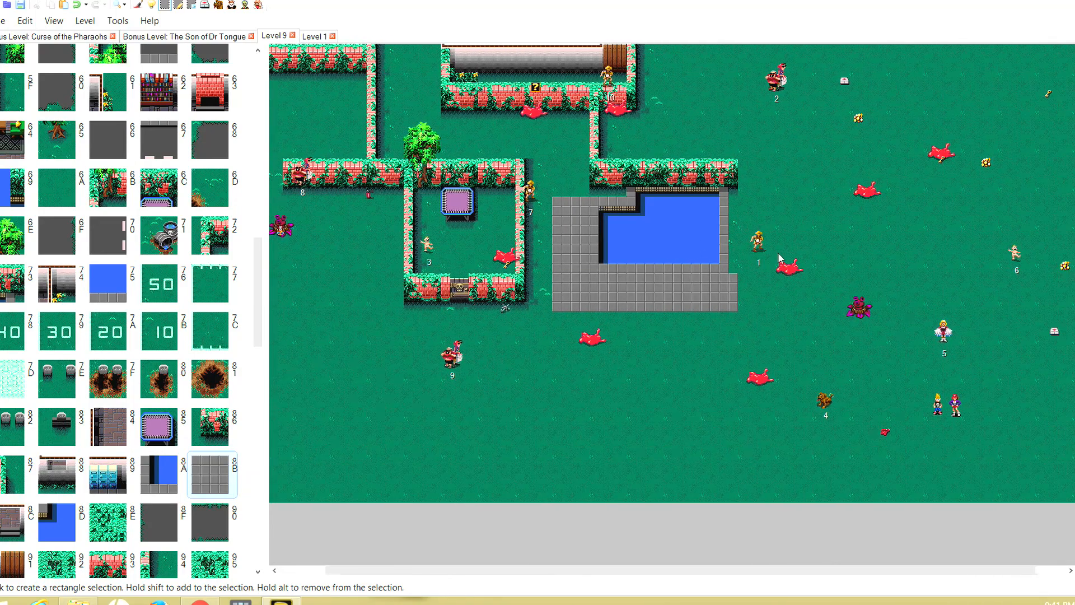
{"action": "scroll", "coordinate": [784, 255], "scroll_direction": "left", "scroll_amount": 2}
{"action": "scroll", "coordinate": [783, 256], "scroll_direction": "right", "scroll_amount": 2}
{"action": "scroll", "coordinate": [781, 258], "scroll_direction": "left", "scroll_amount": 5}
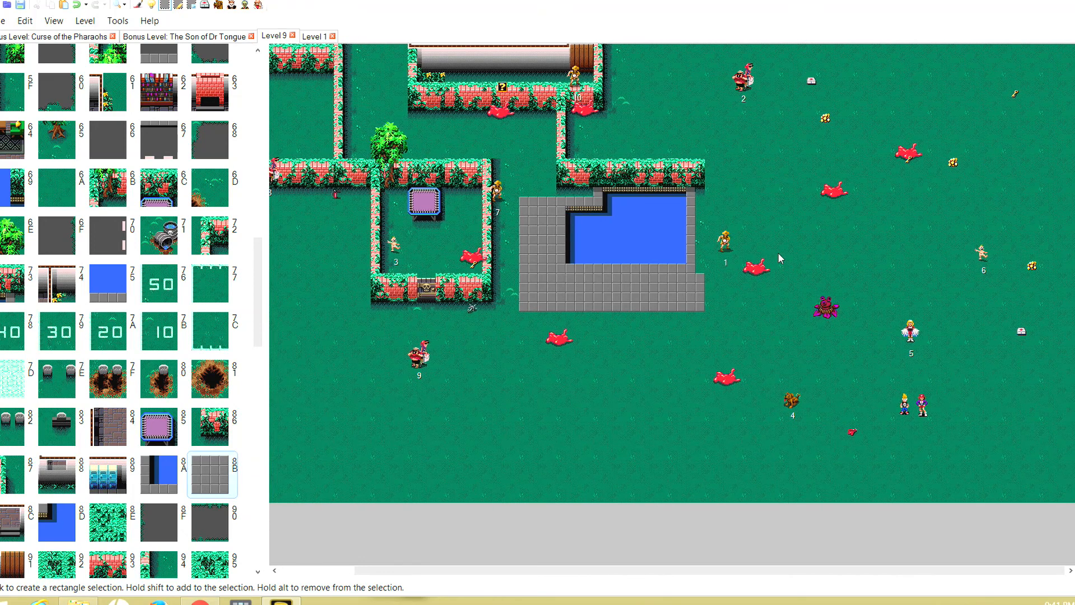
{"action": "scroll", "coordinate": [781, 258], "scroll_direction": "right", "scroll_amount": 2}
{"action": "scroll", "coordinate": [781, 258], "scroll_direction": "left", "scroll_amount": 2}
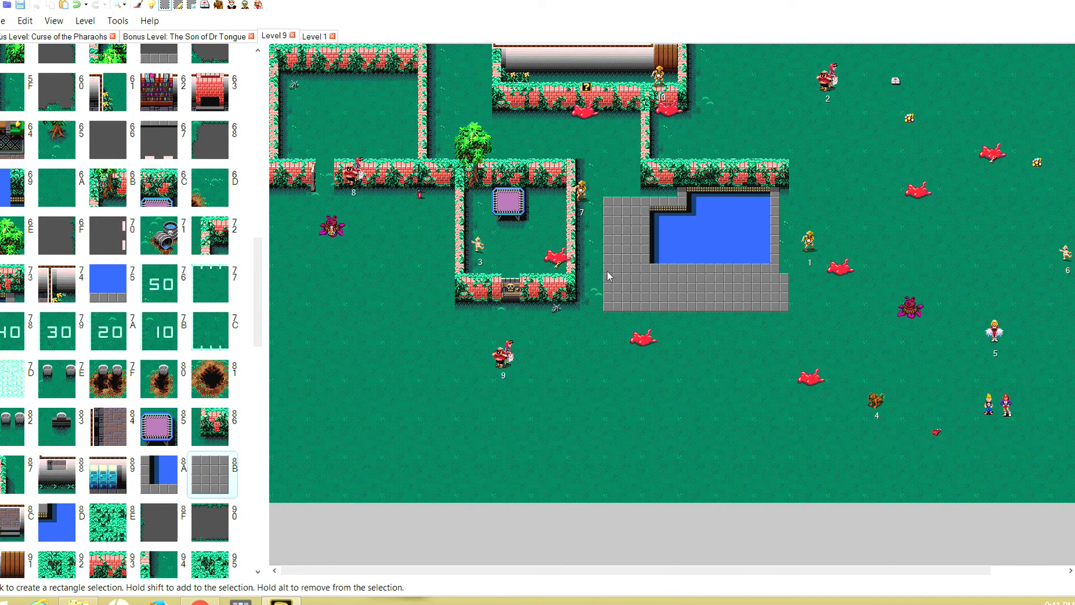
Place two parallel hedge rows, each four tiles long, with tile 14 on the grass to the right of the pool's brick wall.
{"action": "left_click", "coordinate": [260, 72]}
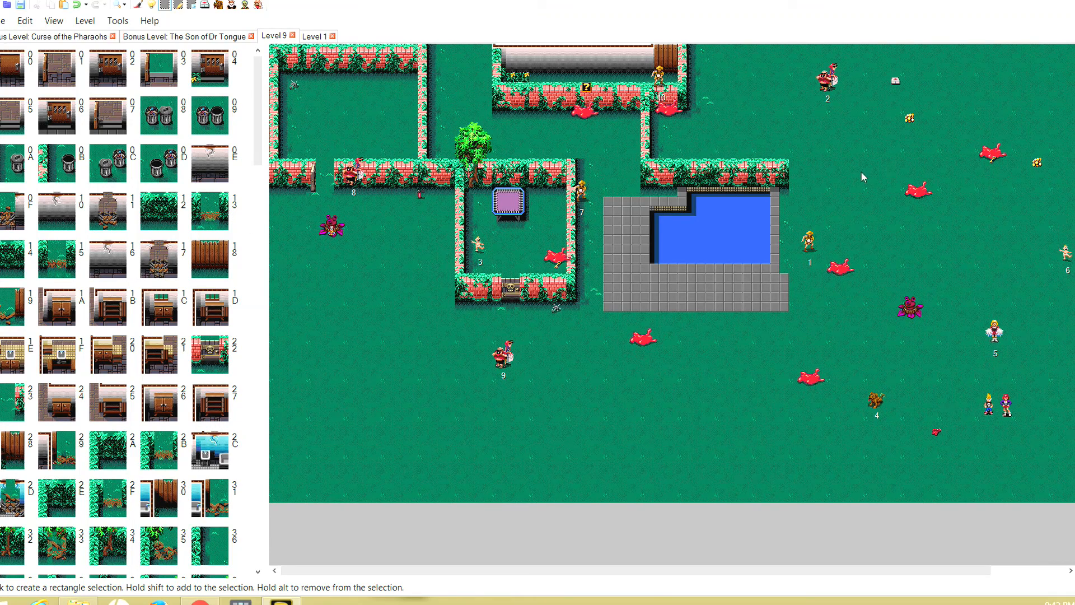
{"action": "left_click_drag", "start_coordinate": [862, 177], "coordinate": [967, 168]}
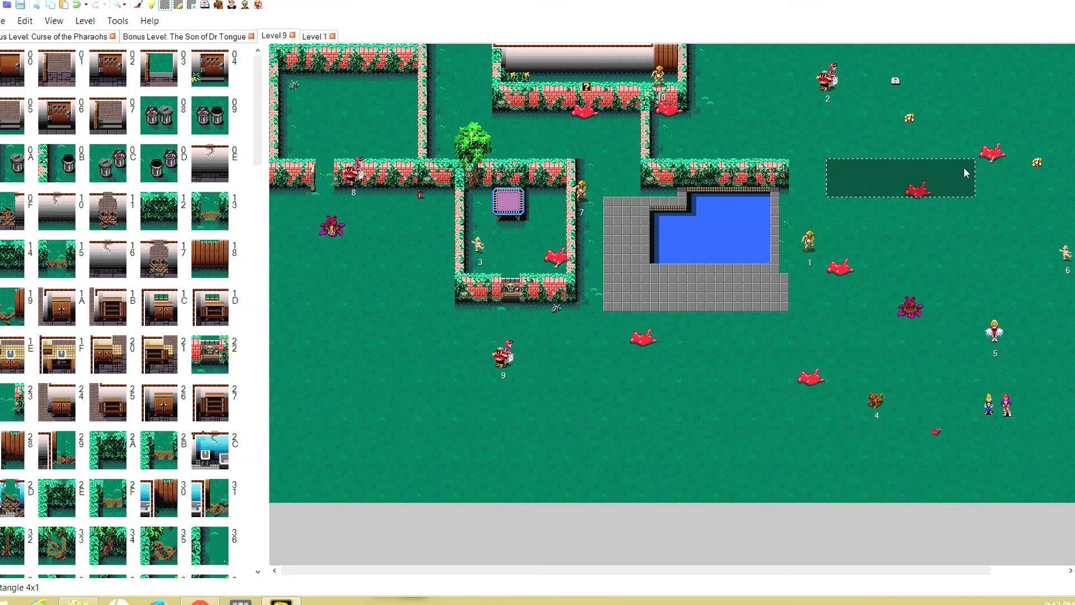
{"action": "left_click", "coordinate": [18, 257]}
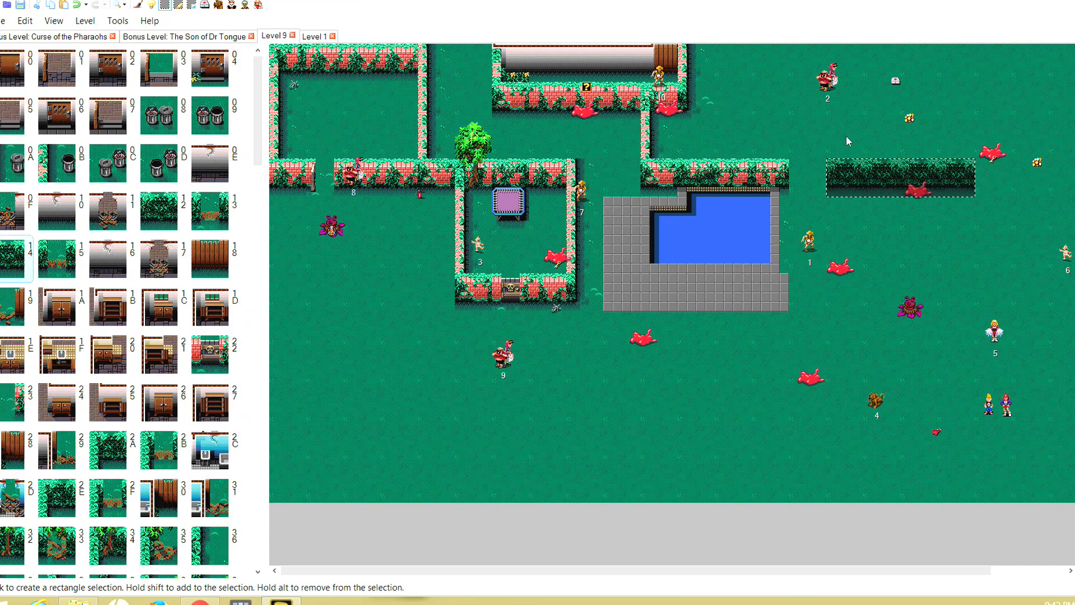
{"action": "left_click_drag", "start_coordinate": [847, 138], "coordinate": [961, 130]}
{"action": "left_click", "coordinate": [16, 246]}
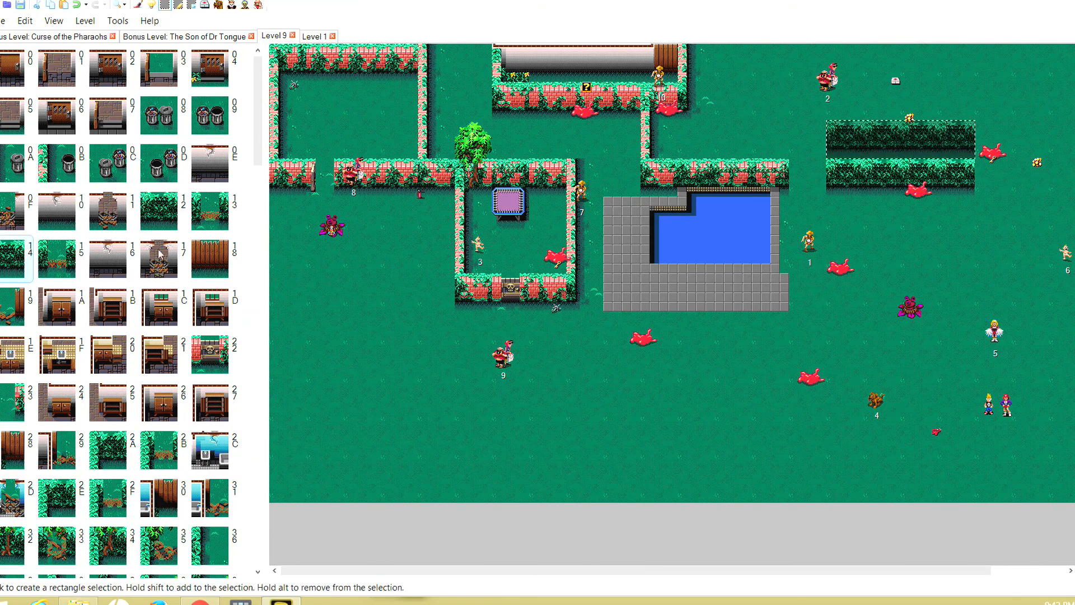
{"action": "left_click", "coordinate": [740, 336]}
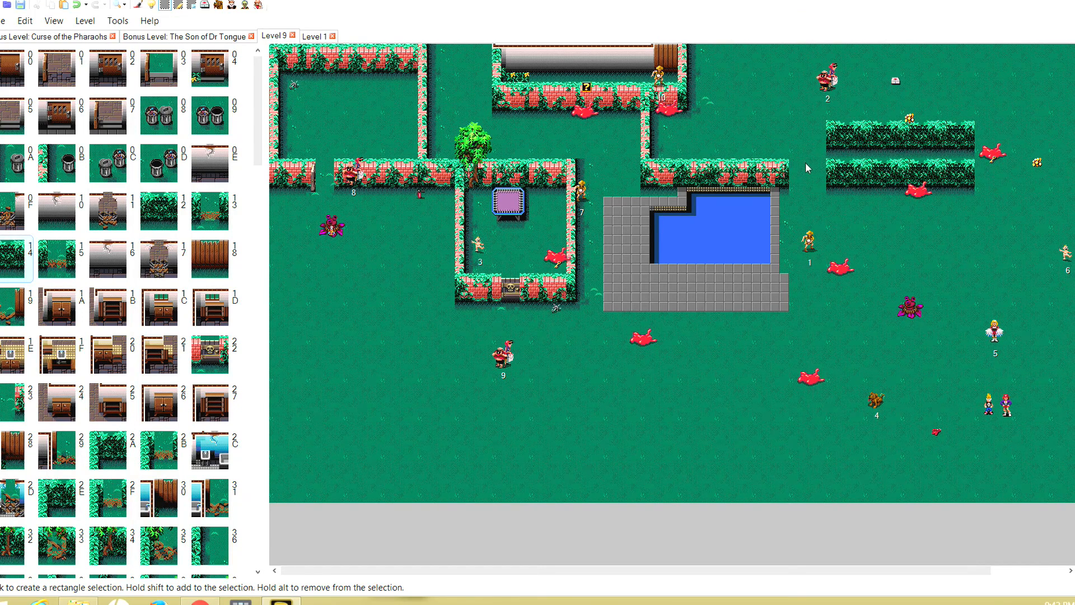
Replace the whole 4x2 block of hedge rows with hedge tile 12.
{"action": "left_click_drag", "start_coordinate": [840, 140], "coordinate": [972, 194]}
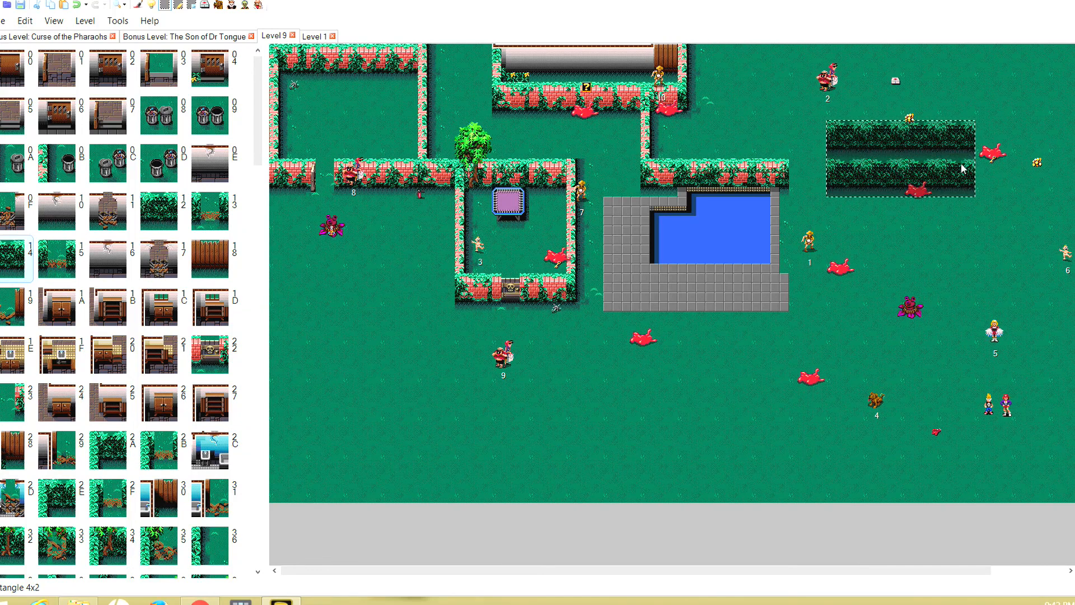
{"action": "left_click", "coordinate": [159, 210]}
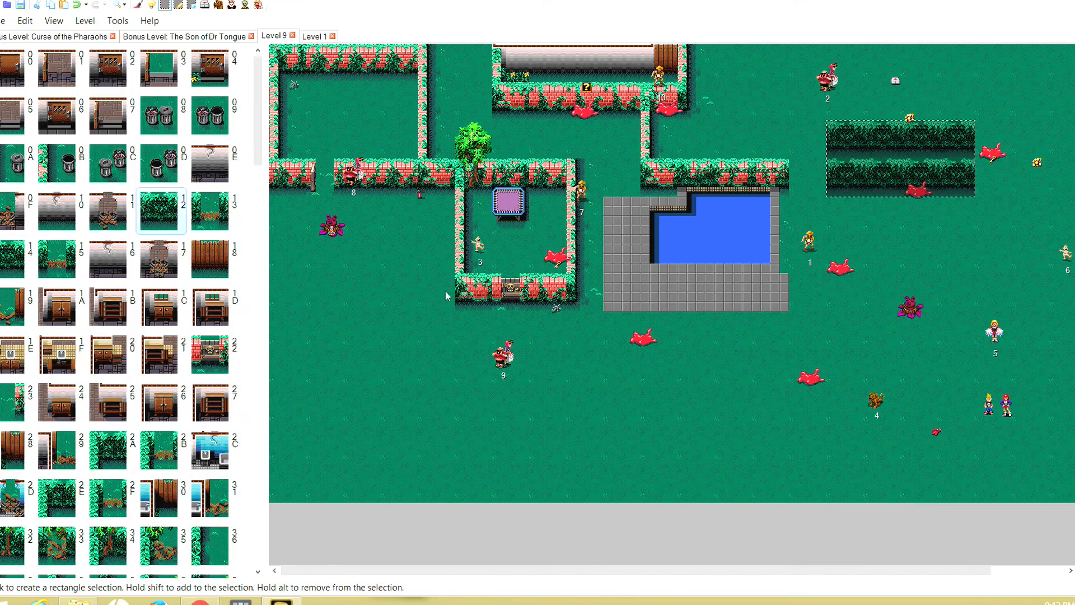
{"action": "left_click", "coordinate": [885, 314]}
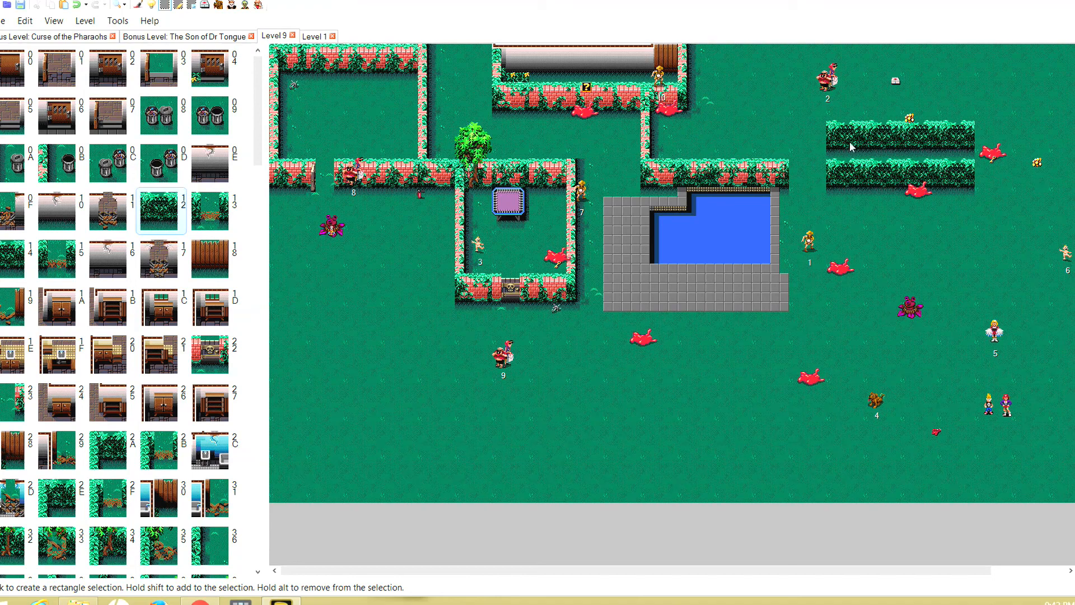
Replace the whole 4x2 block of hedge rows with grass tile 4D, and select the grass tile beside the pool's brick wall.
{"action": "left_click_drag", "start_coordinate": [835, 139], "coordinate": [961, 180]}
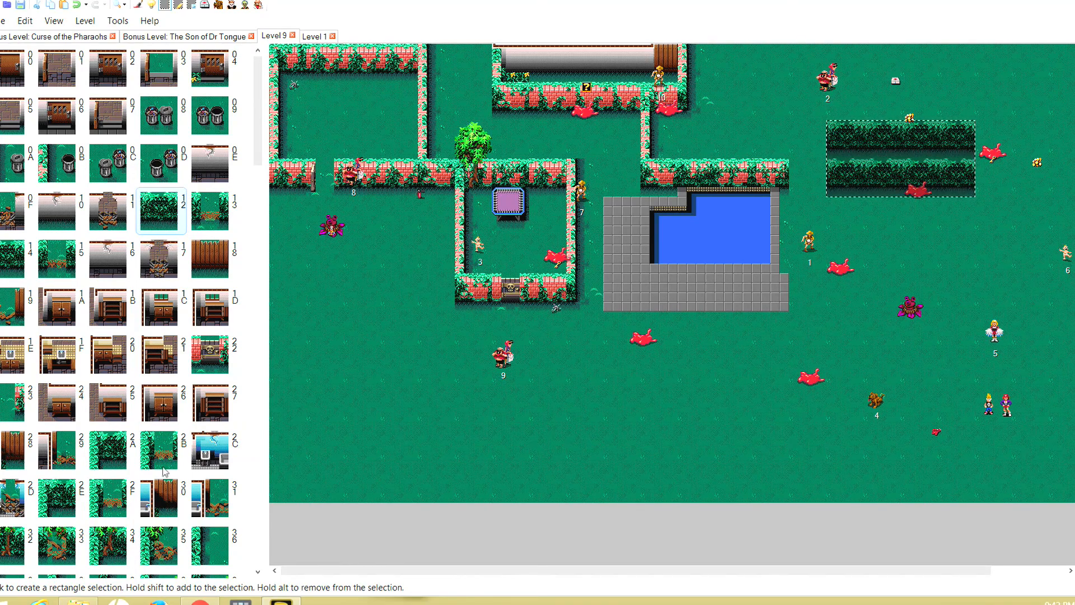
{"action": "left_click", "coordinate": [258, 555]}
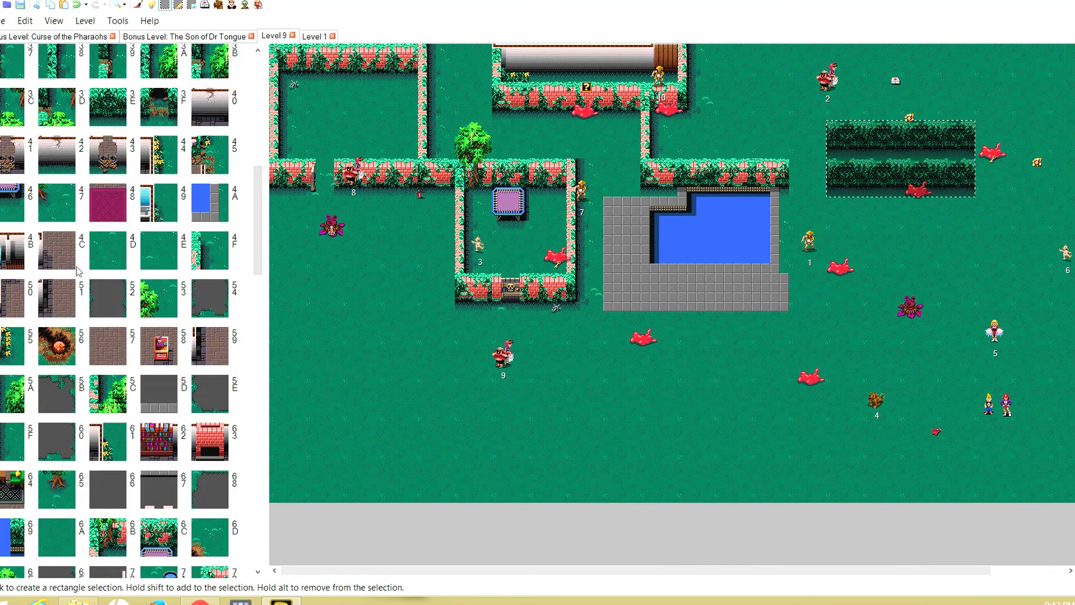
{"action": "left_click", "coordinate": [109, 252]}
{"action": "left_click", "coordinate": [840, 337]}
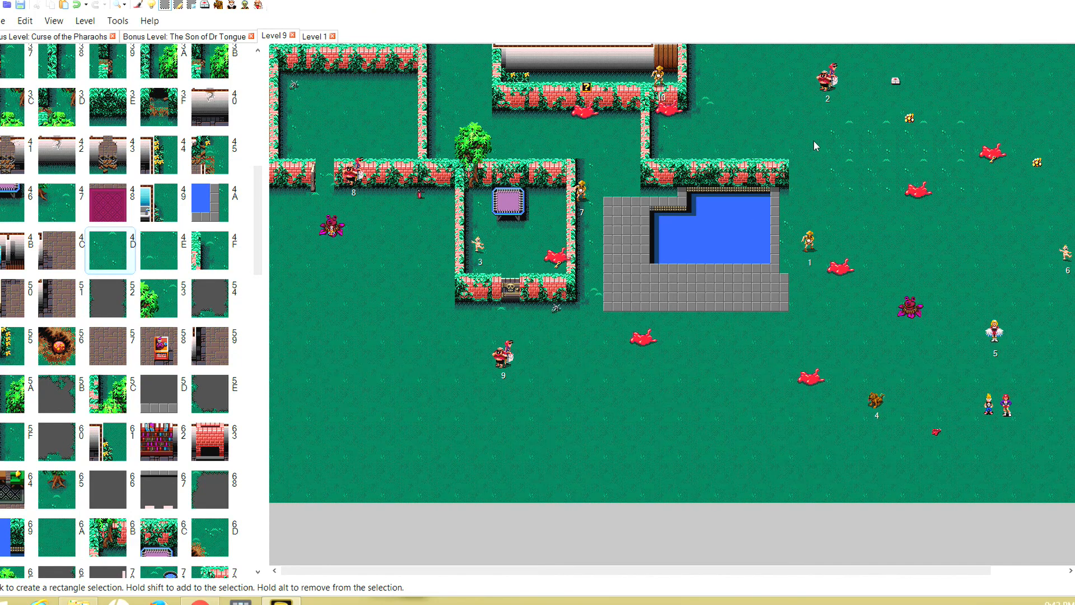
{"action": "left_click", "coordinate": [781, 137]}
{"action": "left_click", "coordinate": [807, 168]}
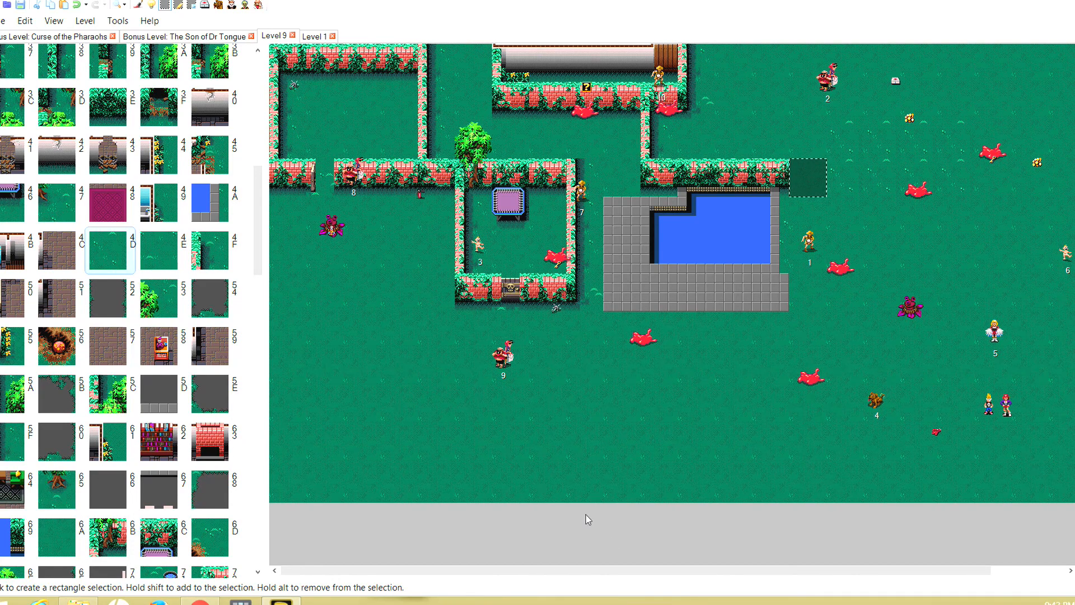
Move victims 2, 1 and 3 into a row along the upper edge of the pool water.
{"action": "left_click", "coordinate": [218, 6]}
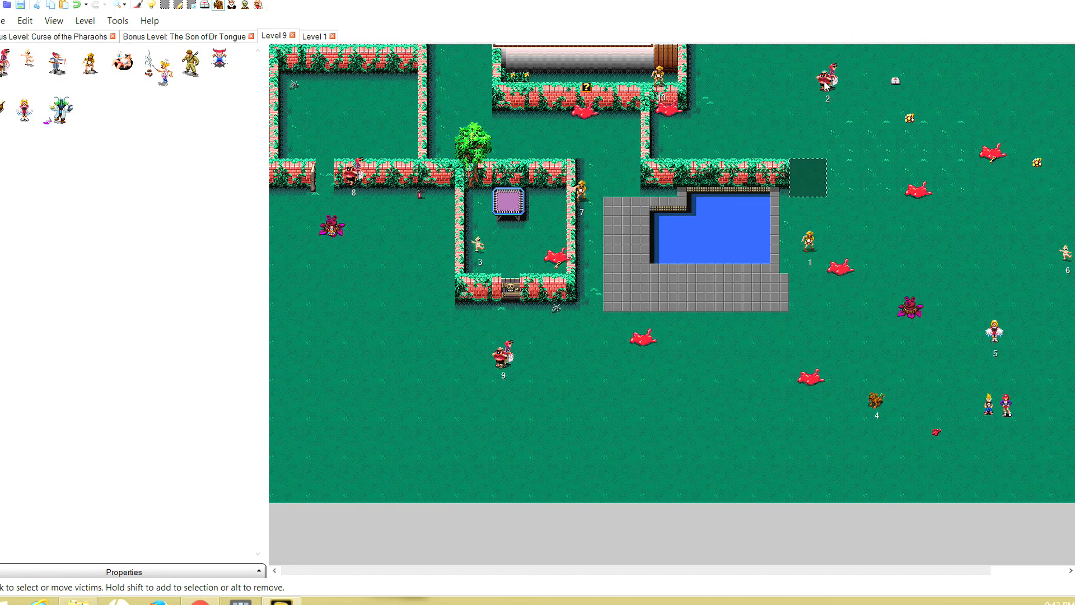
{"action": "left_click_drag", "start_coordinate": [825, 84], "coordinate": [817, 96]}
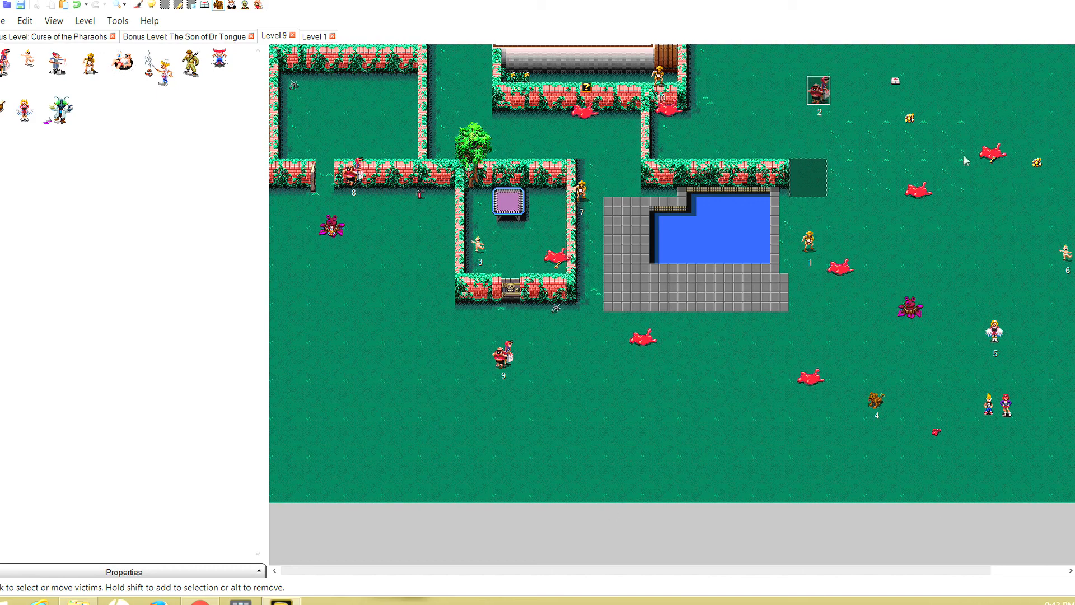
{"action": "left_click_drag", "start_coordinate": [827, 96], "coordinate": [730, 216]}
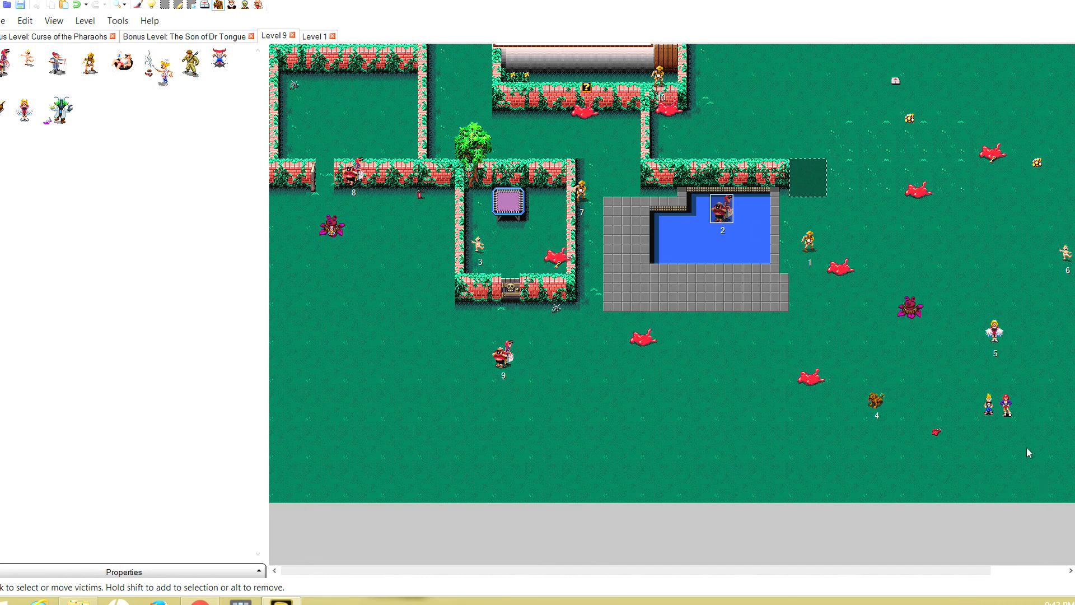
{"action": "left_click", "coordinate": [1057, 570]}
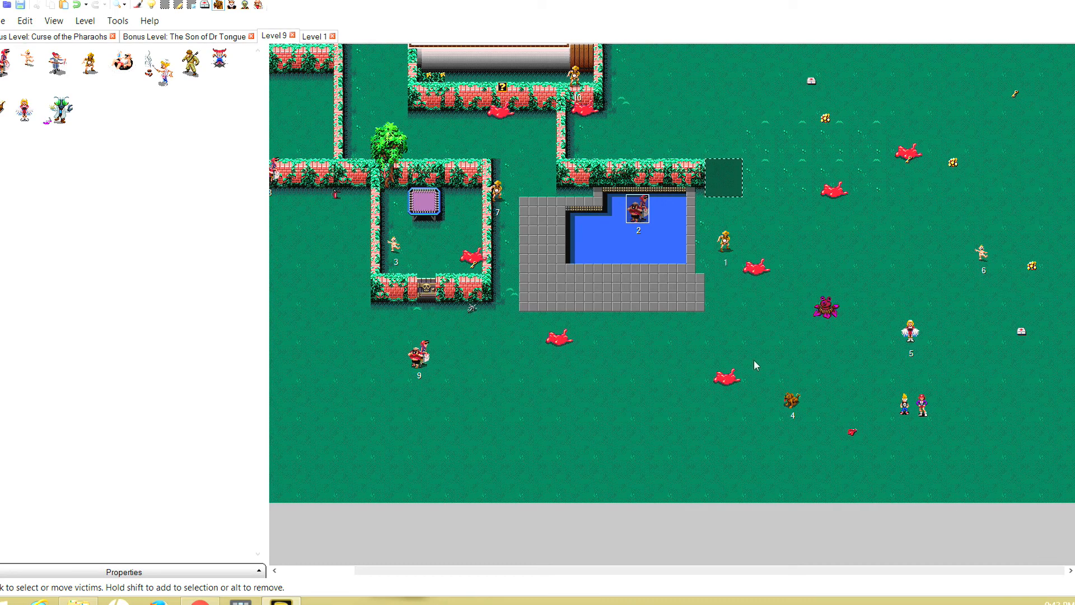
{"action": "left_click_drag", "start_coordinate": [724, 242], "coordinate": [617, 209]}
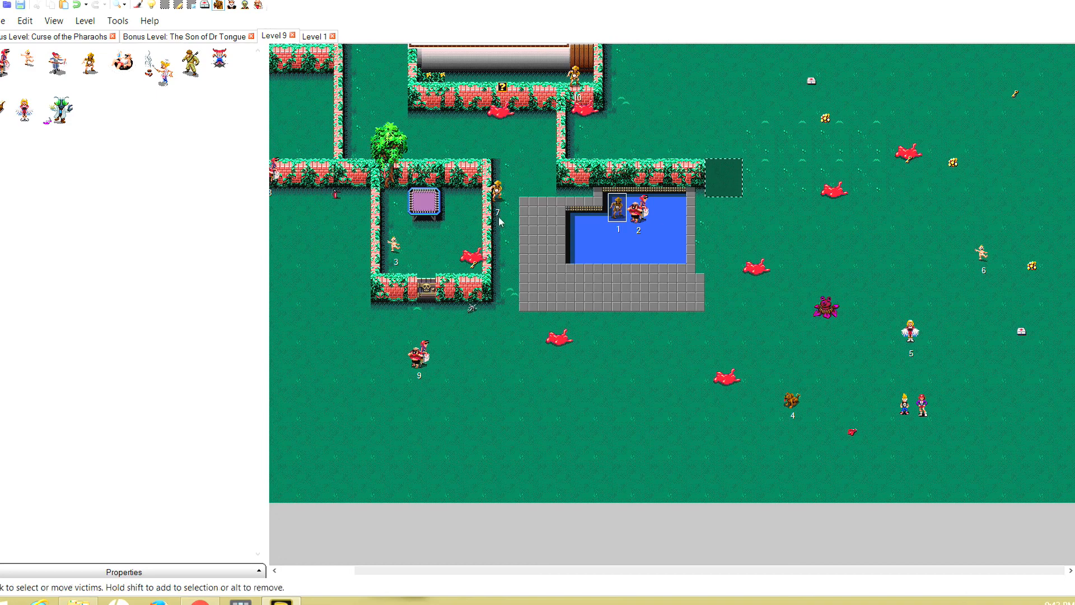
{"action": "left_click_drag", "start_coordinate": [397, 249], "coordinate": [662, 210]}
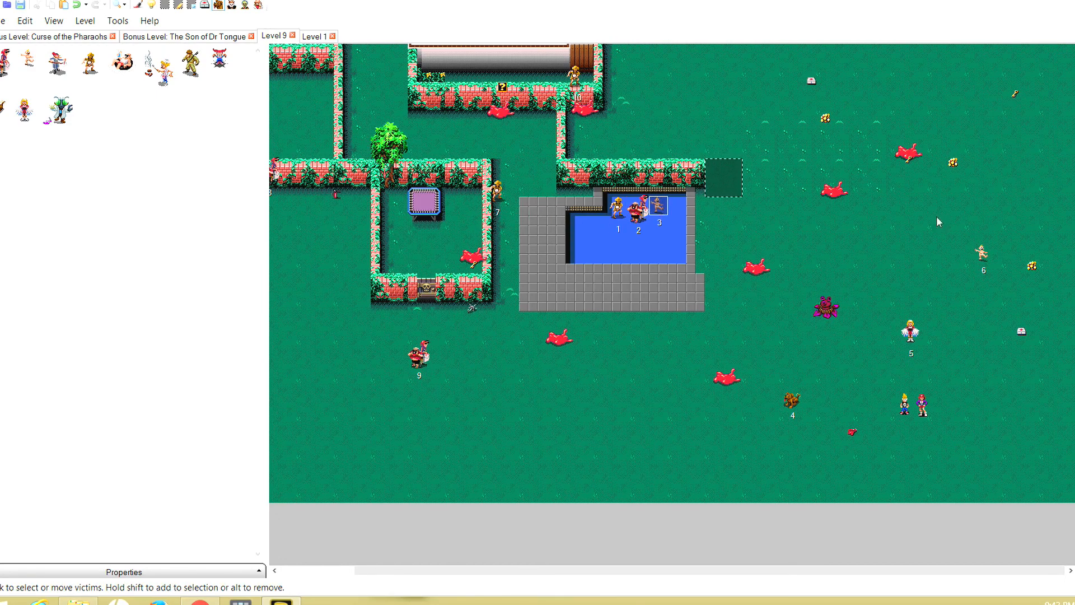
Move victims 10, 7, 5 and 6 into a second row along the lower part of the pool.
{"action": "scroll", "coordinate": [597, 291], "scroll_direction": "left", "scroll_amount": 3}
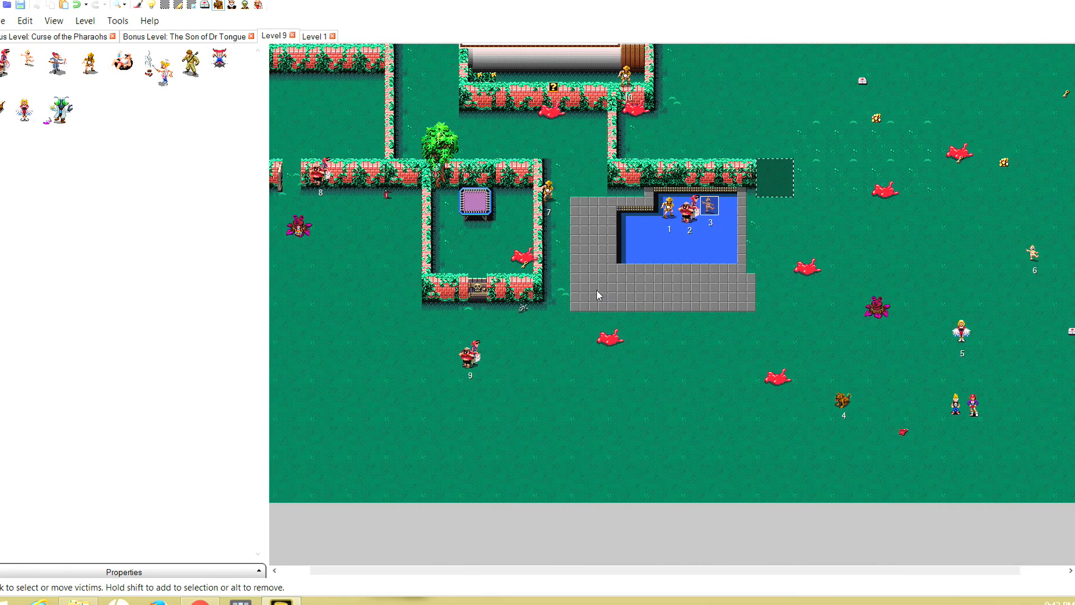
{"action": "scroll", "coordinate": [593, 291], "scroll_direction": "right", "scroll_amount": 3}
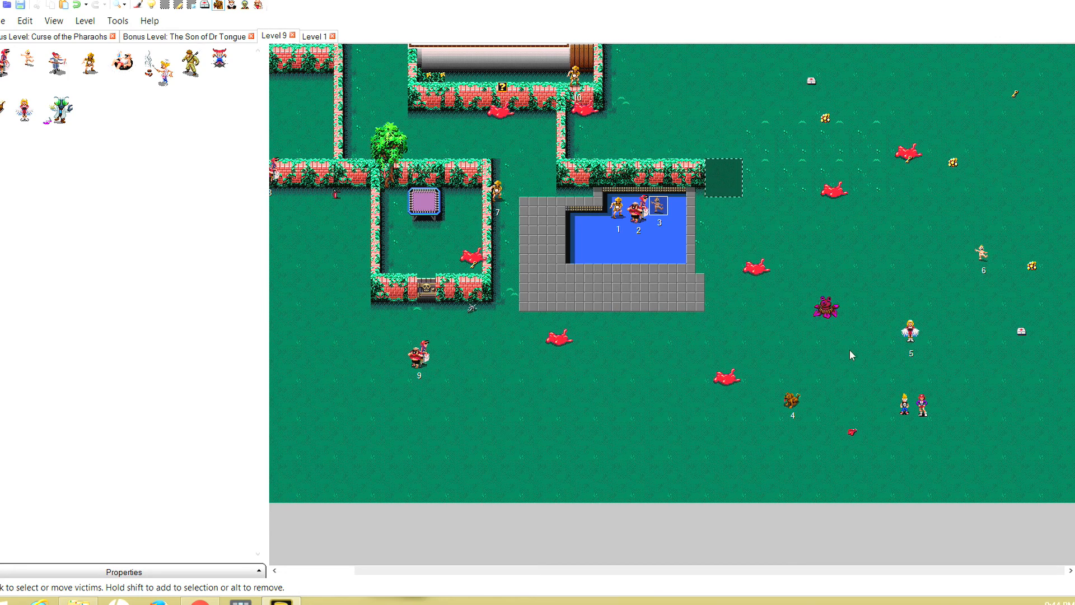
{"action": "left_click_drag", "start_coordinate": [577, 81], "coordinate": [676, 249]}
{"action": "left_click_drag", "start_coordinate": [496, 193], "coordinate": [617, 249]}
{"action": "left_click", "coordinate": [911, 332]}
{"action": "left_click_drag", "start_coordinate": [910, 332], "coordinate": [573, 248]}
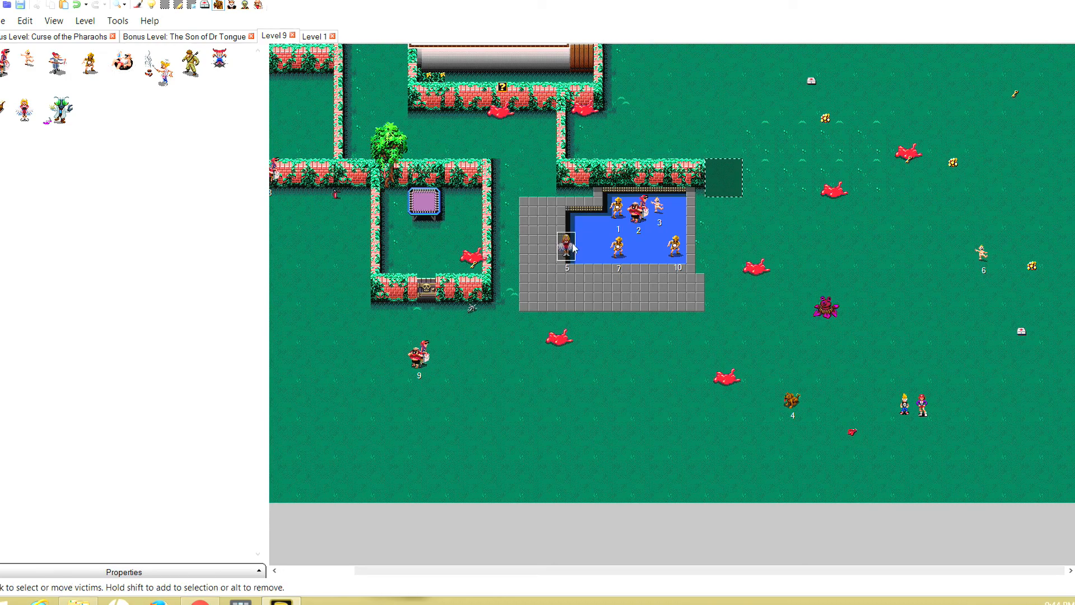
{"action": "left_click", "coordinate": [983, 253]}
{"action": "left_click_drag", "start_coordinate": [983, 253], "coordinate": [597, 247]}
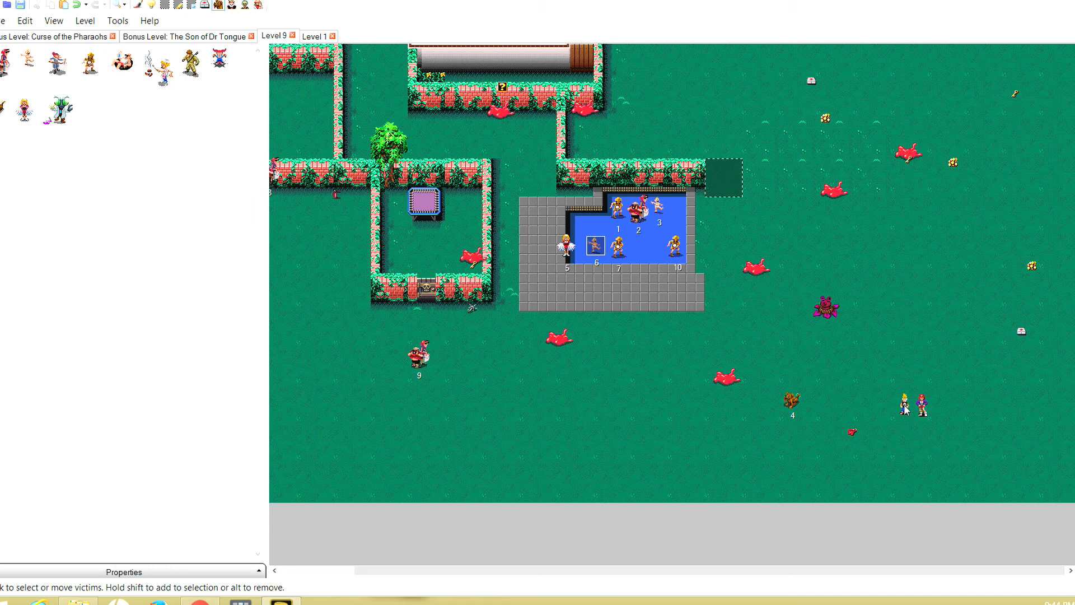
Move both player start positions side by side into the brick-walled yard at the map's upper left.
{"action": "left_click_drag", "start_coordinate": [904, 407], "coordinate": [301, 111]}
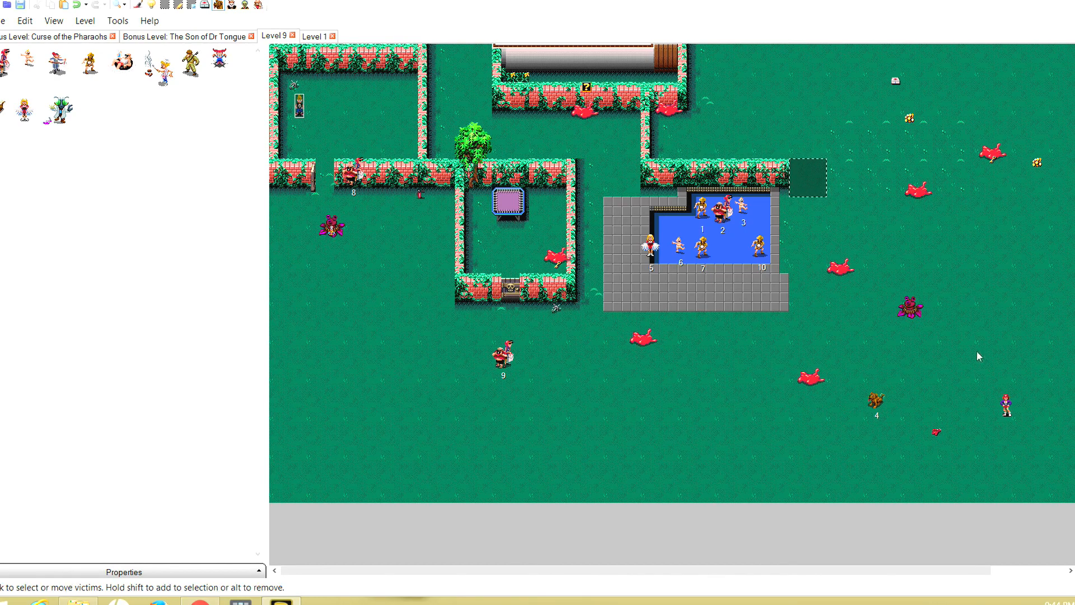
{"action": "left_click_drag", "start_coordinate": [1006, 394], "coordinate": [313, 106]}
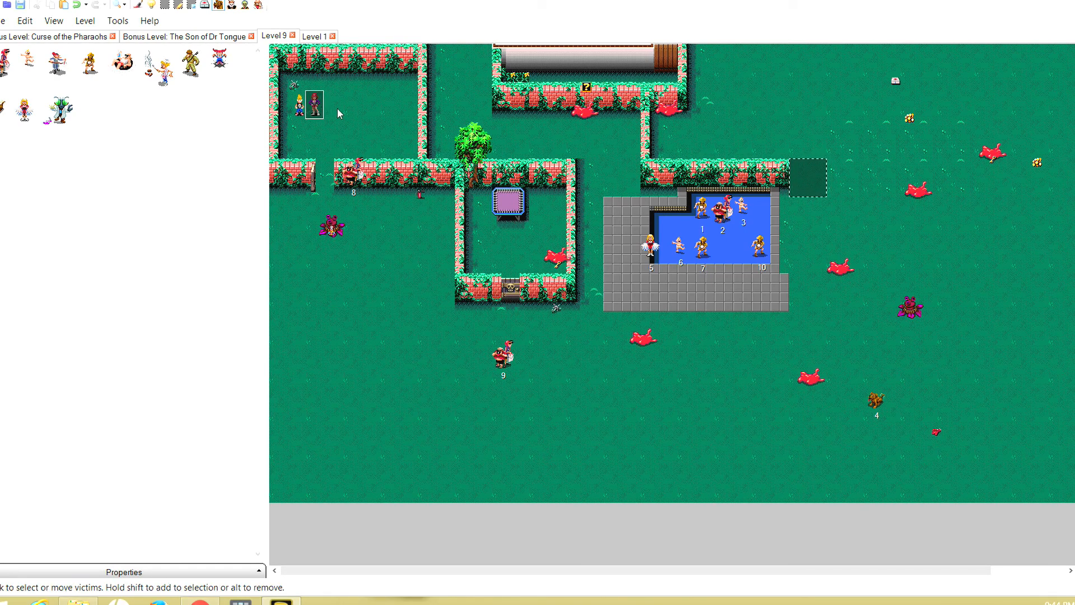
Place victim 4 in the pool's upper row and victims 8 and 9 in the lower row, nudging victim 10 to the right edge.
{"action": "left_click_drag", "start_coordinate": [352, 175], "coordinate": [768, 246]}
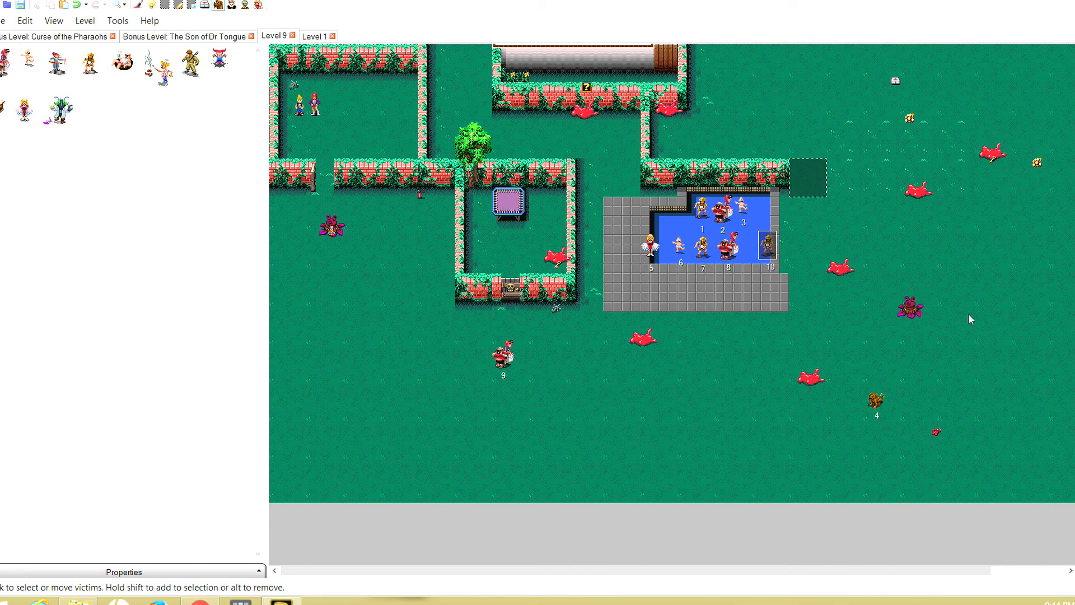
{"action": "left_click_drag", "start_coordinate": [873, 394], "coordinate": [763, 215]}
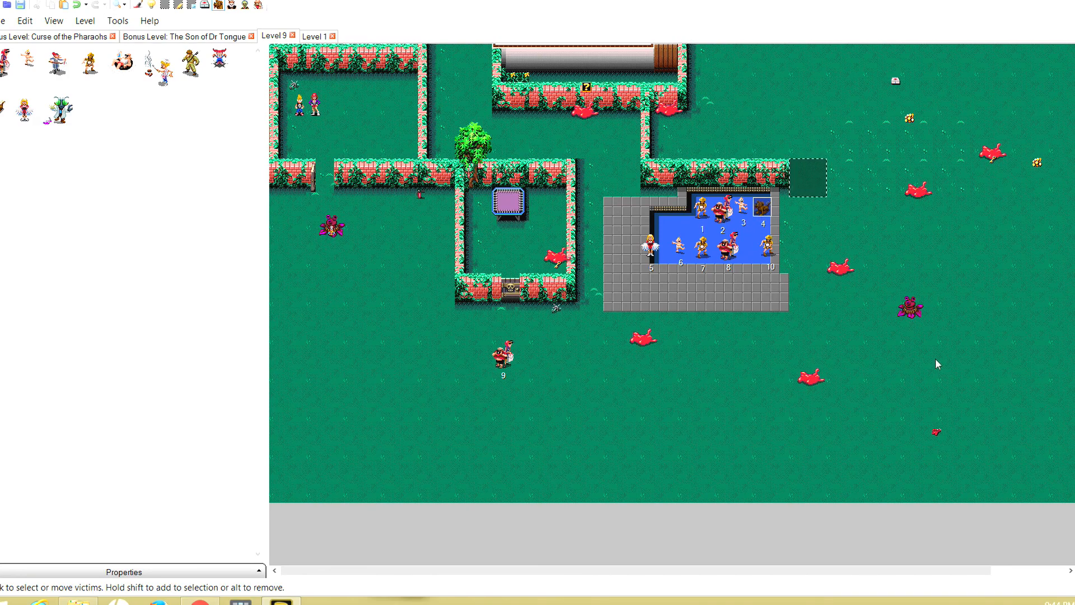
{"action": "left_click_drag", "start_coordinate": [512, 355], "coordinate": [755, 253]}
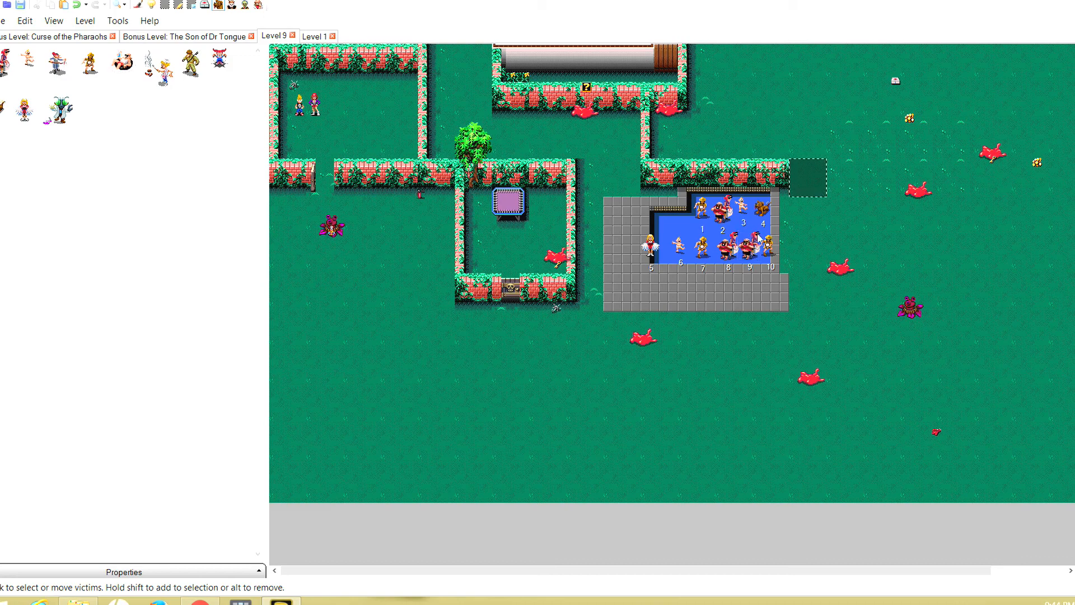
{"action": "left_click", "coordinate": [770, 250]}
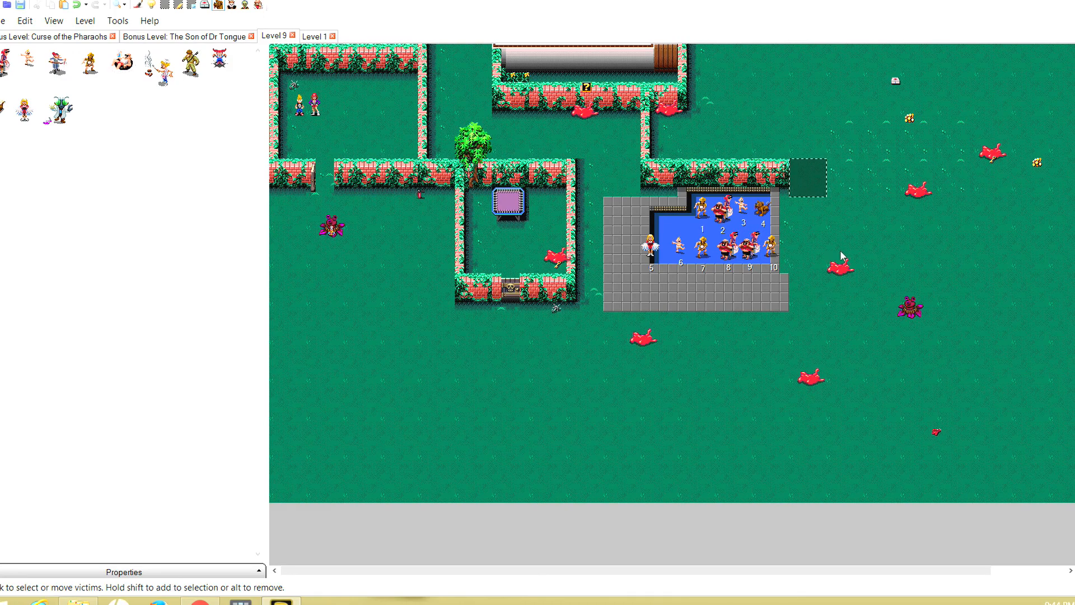
Move the question-mark item and the other items around the house, yard and upper-right grass into the trampoline enclosure.
{"action": "left_click", "coordinate": [205, 5]}
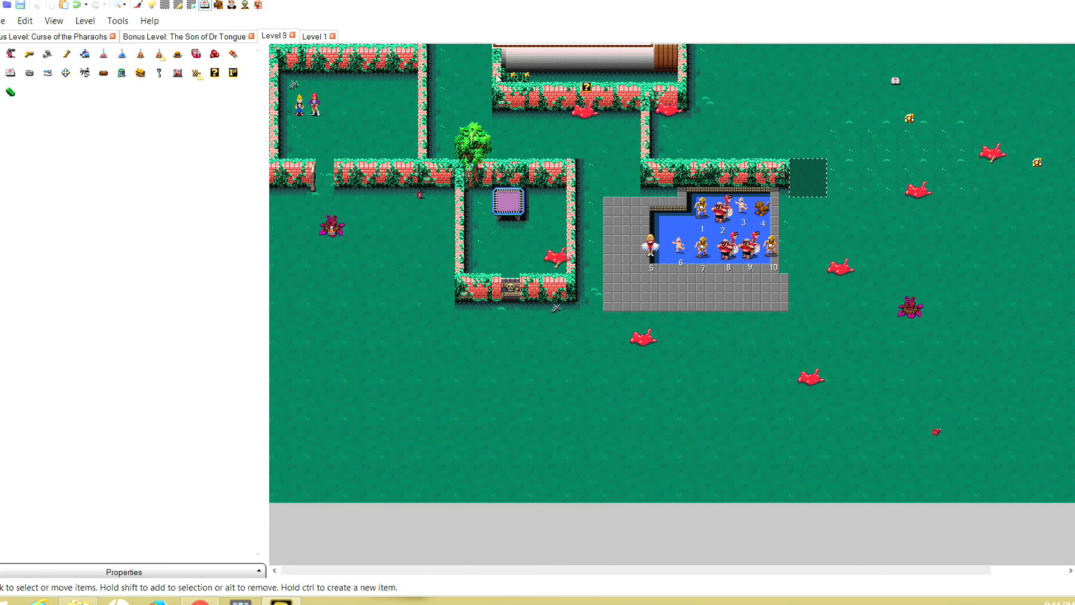
{"action": "left_click_drag", "start_coordinate": [591, 89], "coordinate": [485, 245]}
{"action": "left_click_drag", "start_coordinate": [894, 78], "coordinate": [496, 243]}
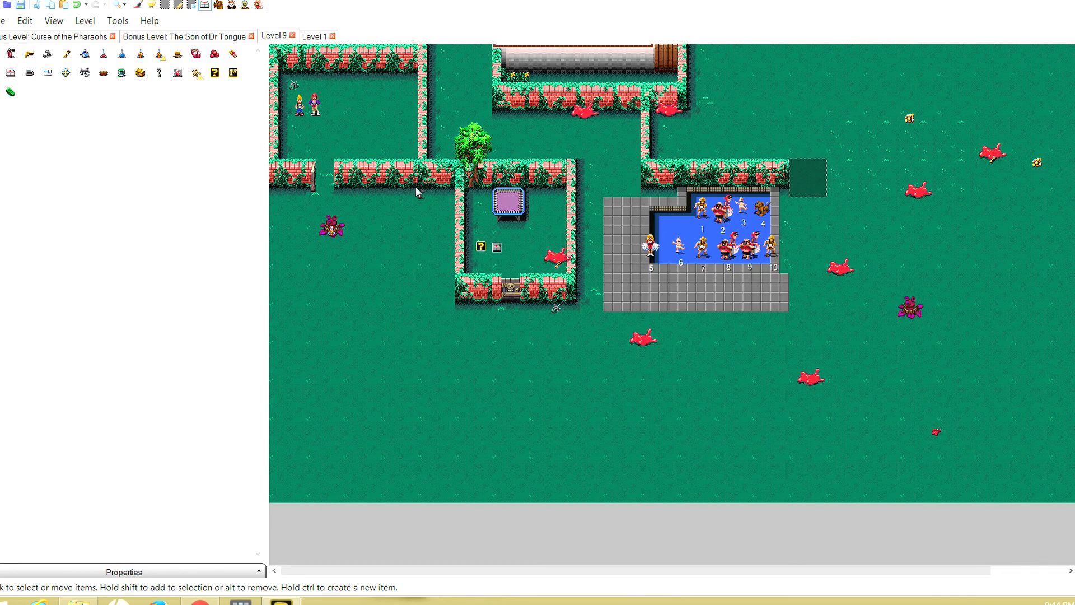
{"action": "left_click_drag", "start_coordinate": [417, 192], "coordinate": [510, 248]}
{"action": "left_click_drag", "start_coordinate": [293, 90], "coordinate": [476, 262]}
{"action": "left_click_drag", "start_coordinate": [908, 119], "coordinate": [518, 234]}
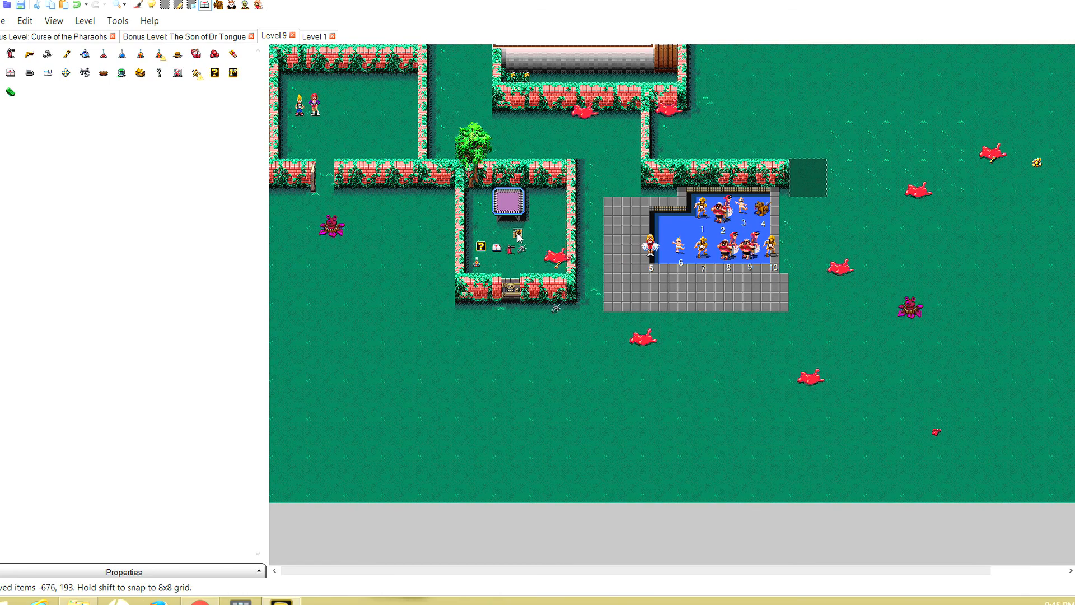
{"action": "left_click_drag", "start_coordinate": [994, 161], "coordinate": [536, 235]}
{"action": "left_click_drag", "start_coordinate": [1037, 163], "coordinate": [498, 227]}
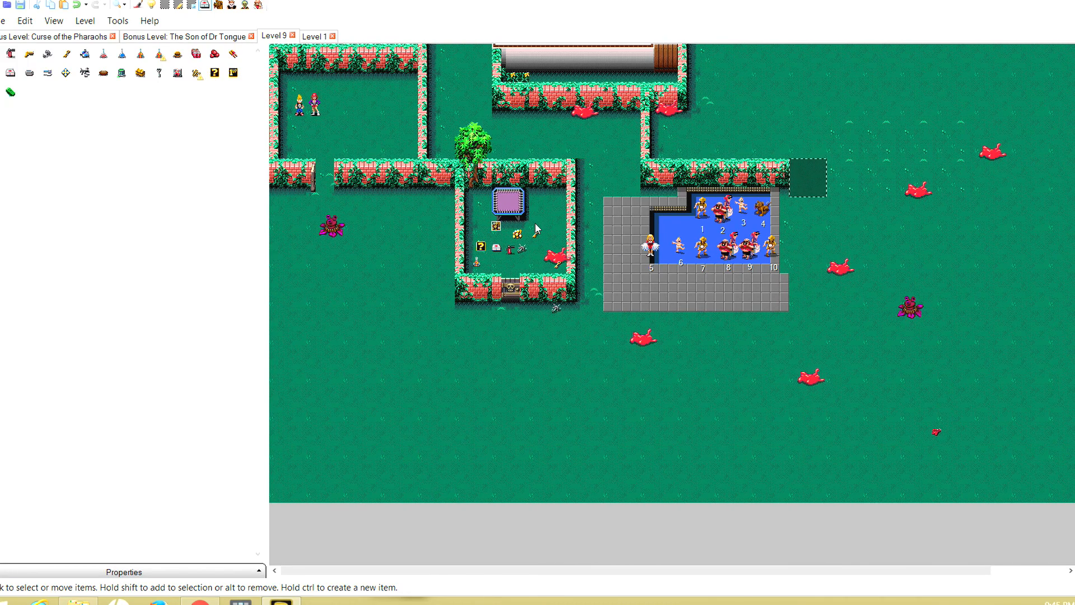
Move the red, white and yellow items and the key from the grass right of the pool into the trampoline enclosure.
{"action": "scroll", "coordinate": [526, 225], "scroll_direction": "right", "scroll_amount": 3}
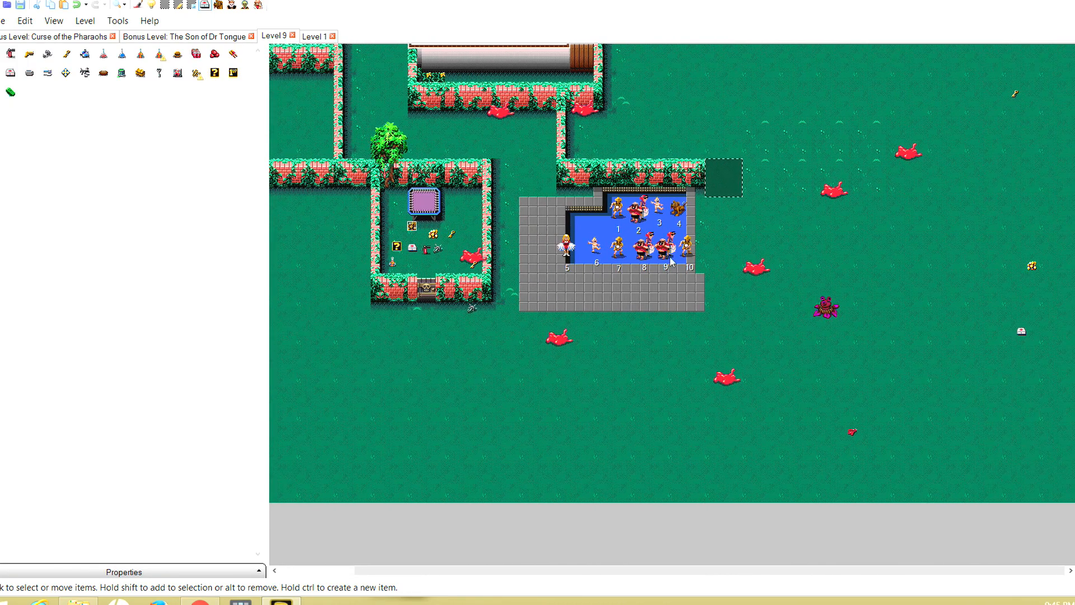
{"action": "left_click_drag", "start_coordinate": [855, 439], "coordinate": [404, 268]}
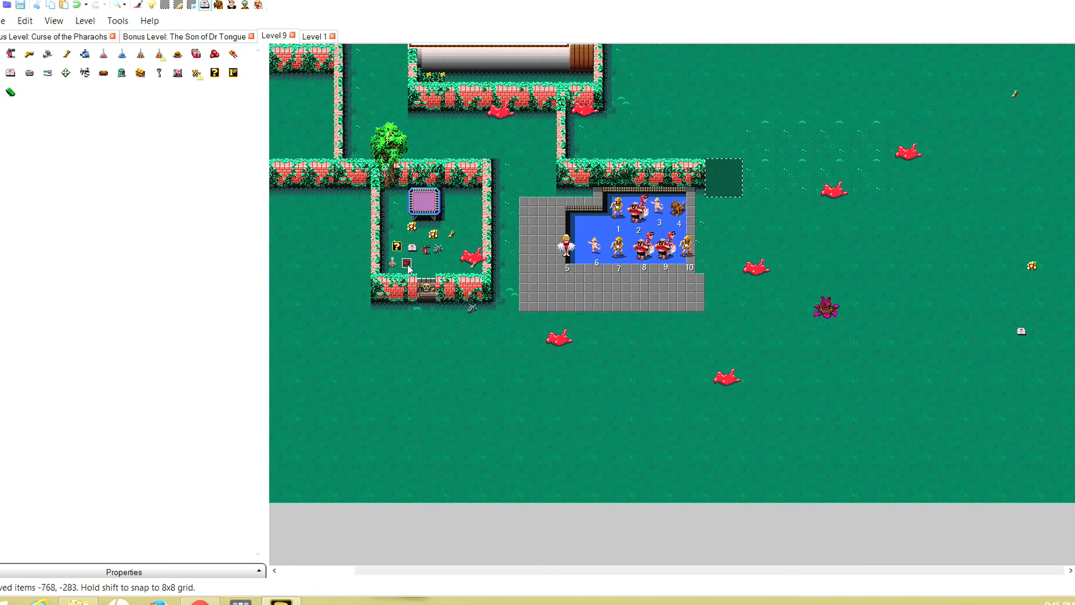
{"action": "left_click_drag", "start_coordinate": [1020, 333], "coordinate": [450, 256]}
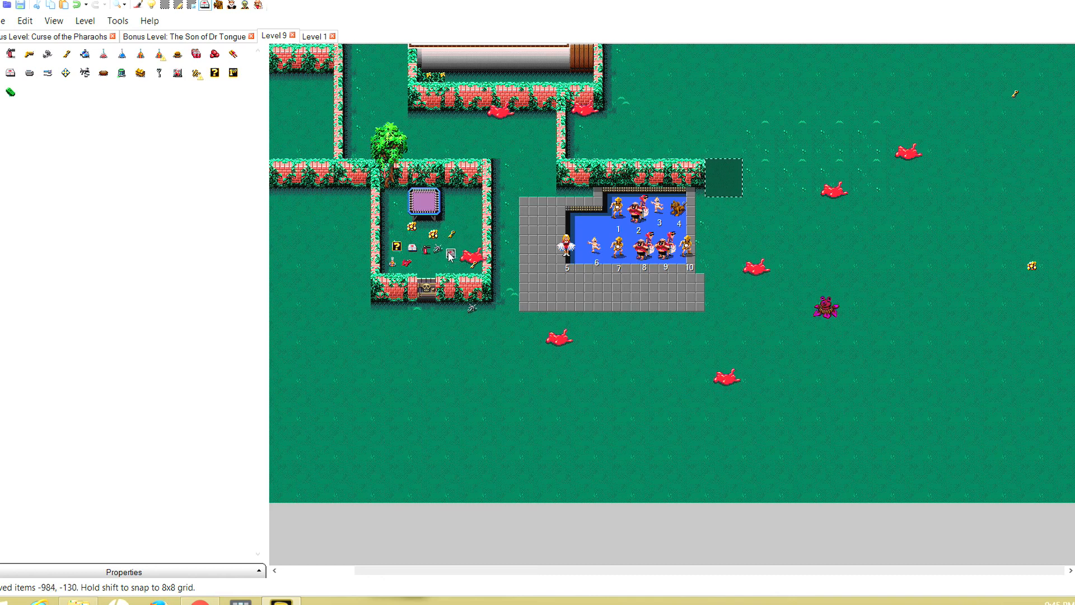
{"action": "left_click_drag", "start_coordinate": [1032, 267], "coordinate": [468, 240]}
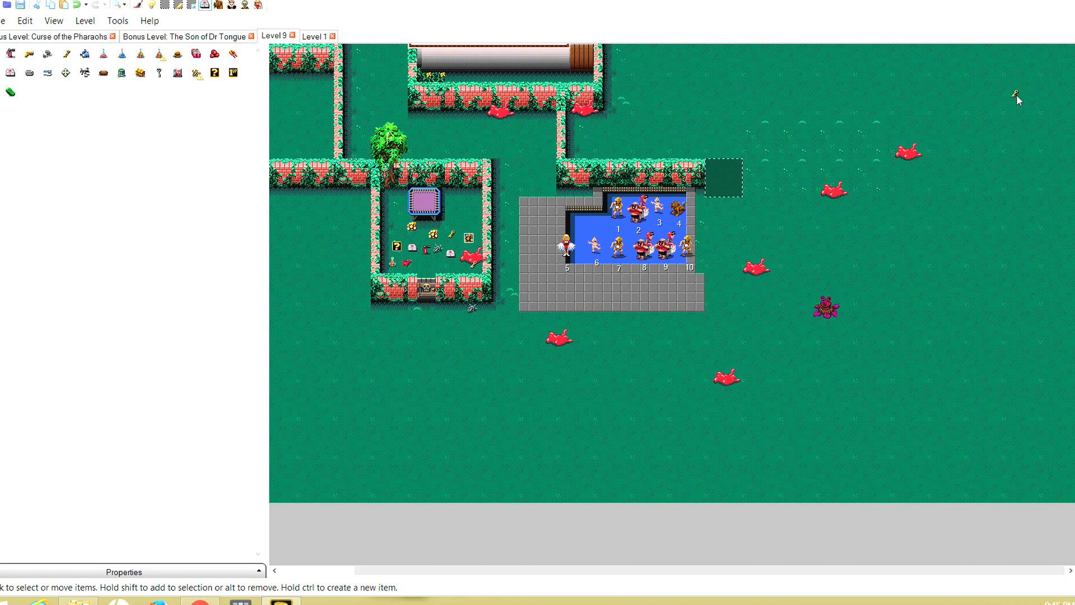
{"action": "left_click_drag", "start_coordinate": [1015, 98], "coordinate": [371, 235]}
Move the crossed item lying below the trampoline enclosure's wall inside, near the gate.
{"action": "scroll", "coordinate": [725, 351], "scroll_direction": "left", "scroll_amount": 2}
{"action": "scroll", "coordinate": [724, 352], "scroll_direction": "right", "scroll_amount": 2}
{"action": "scroll", "coordinate": [751, 295], "scroll_direction": "left", "scroll_amount": 5}
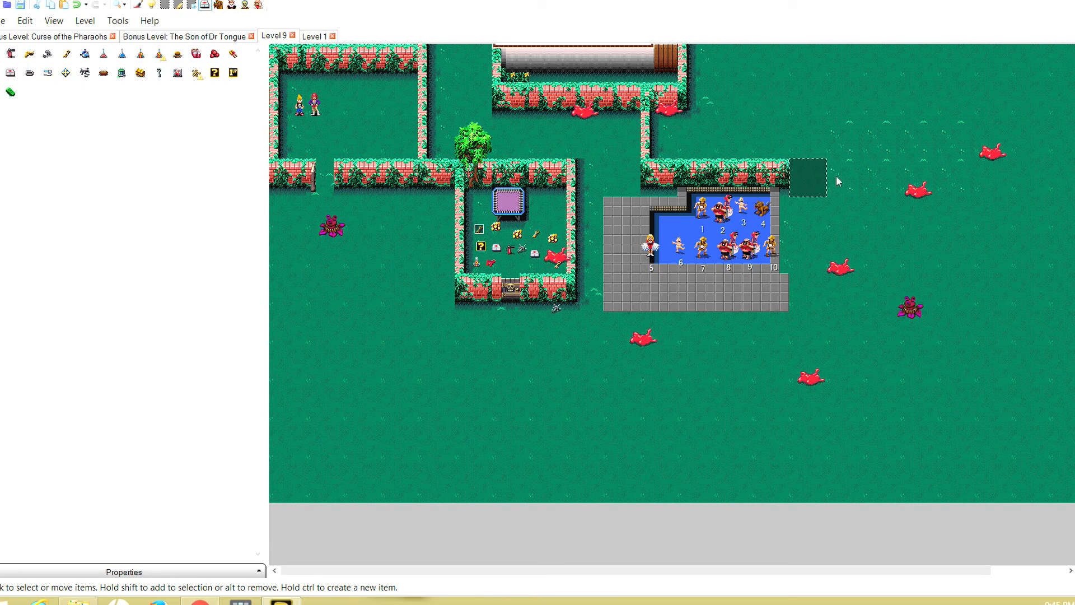
{"action": "scroll", "coordinate": [871, 333], "scroll_direction": "right", "scroll_amount": 4}
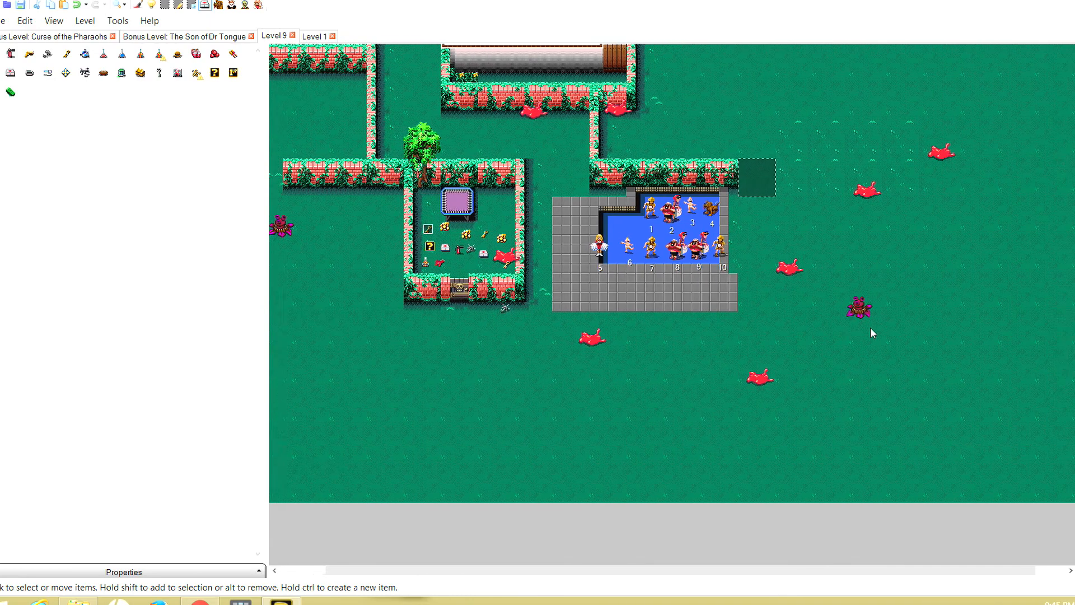
{"action": "scroll", "coordinate": [871, 333], "scroll_direction": "right", "scroll_amount": 2}
{"action": "scroll", "coordinate": [508, 318], "scroll_direction": "left", "scroll_amount": 3}
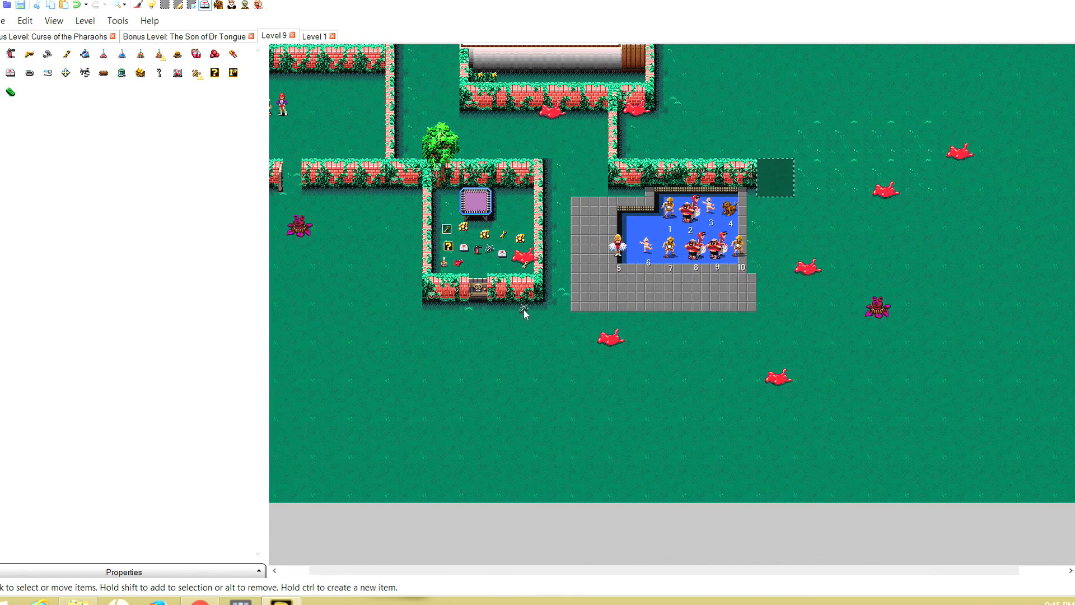
{"action": "left_click_drag", "start_coordinate": [523, 308], "coordinate": [490, 263]}
{"action": "scroll", "coordinate": [906, 409], "scroll_direction": "right", "scroll_amount": 3}
{"action": "scroll", "coordinate": [906, 408], "scroll_direction": "left", "scroll_amount": 2}
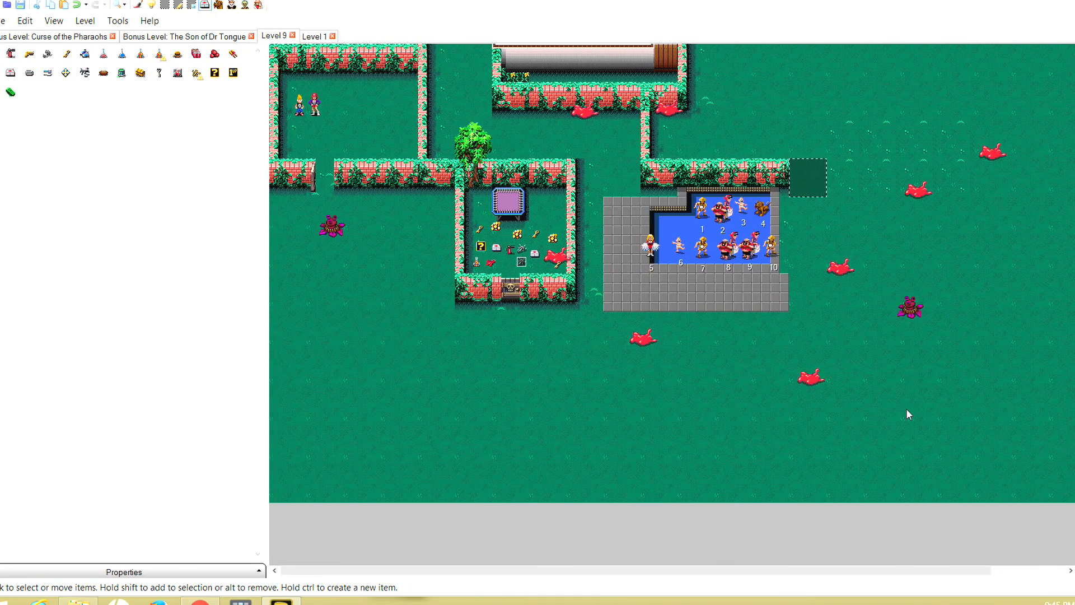
{"action": "scroll", "coordinate": [907, 408], "scroll_direction": "right", "scroll_amount": 2}
{"action": "scroll", "coordinate": [906, 408], "scroll_direction": "left", "scroll_amount": 2}
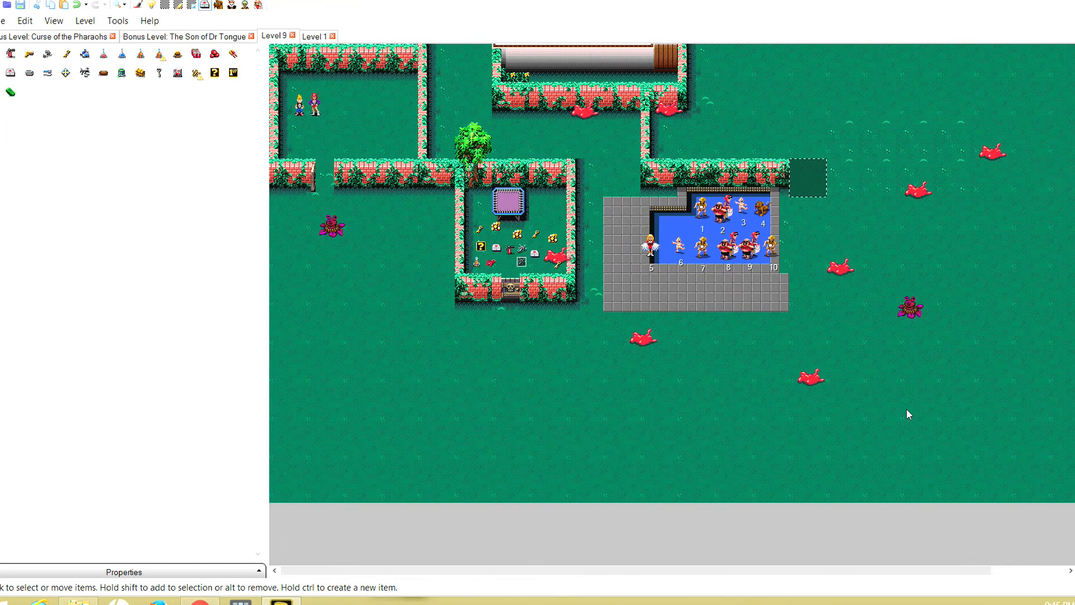